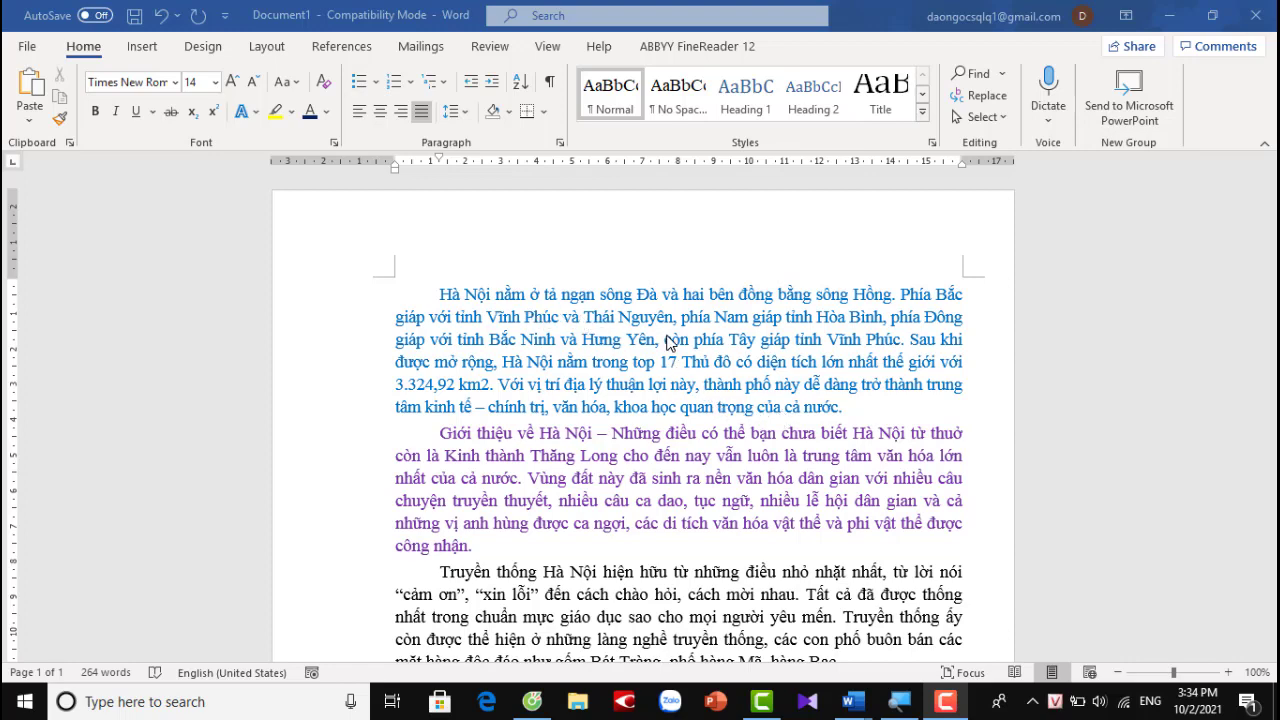
# Add an empty line after the blue first paragraph of the Hanoi article.
pyautogui.scroll(-2, 670, 344)
pyautogui.scroll(-1, 670, 344)
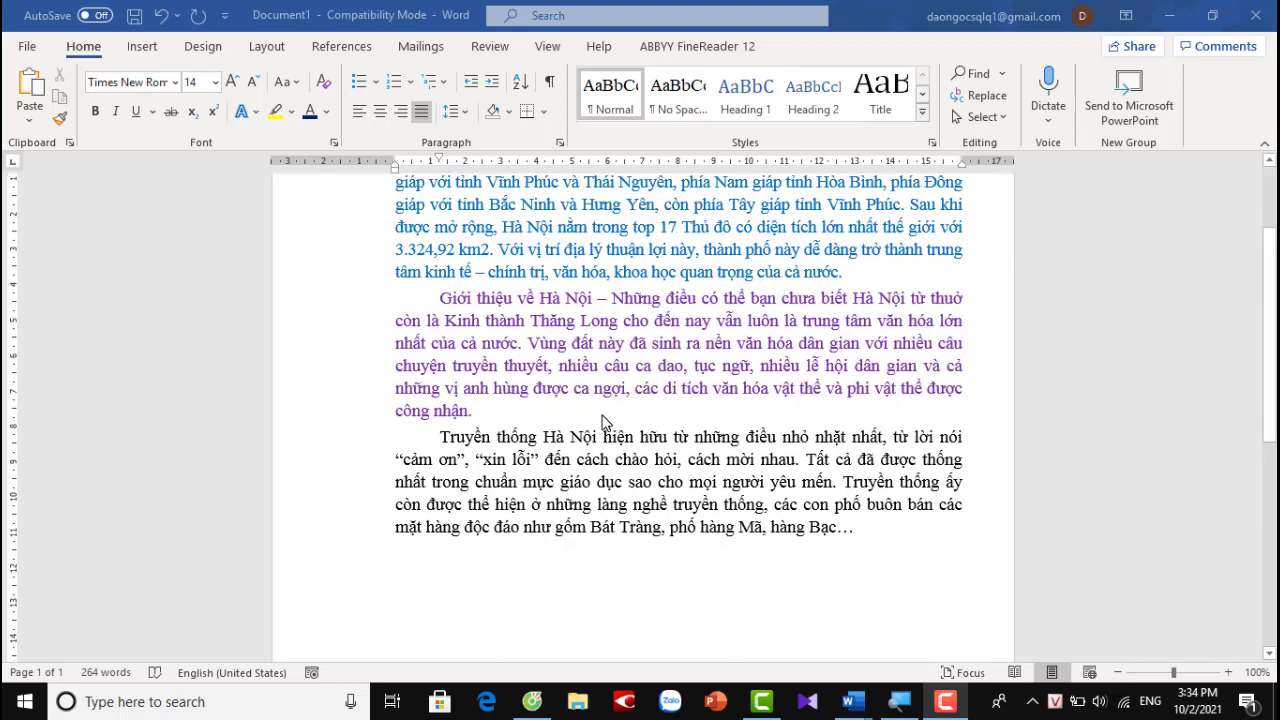
pyautogui.scroll(3, 603, 422)
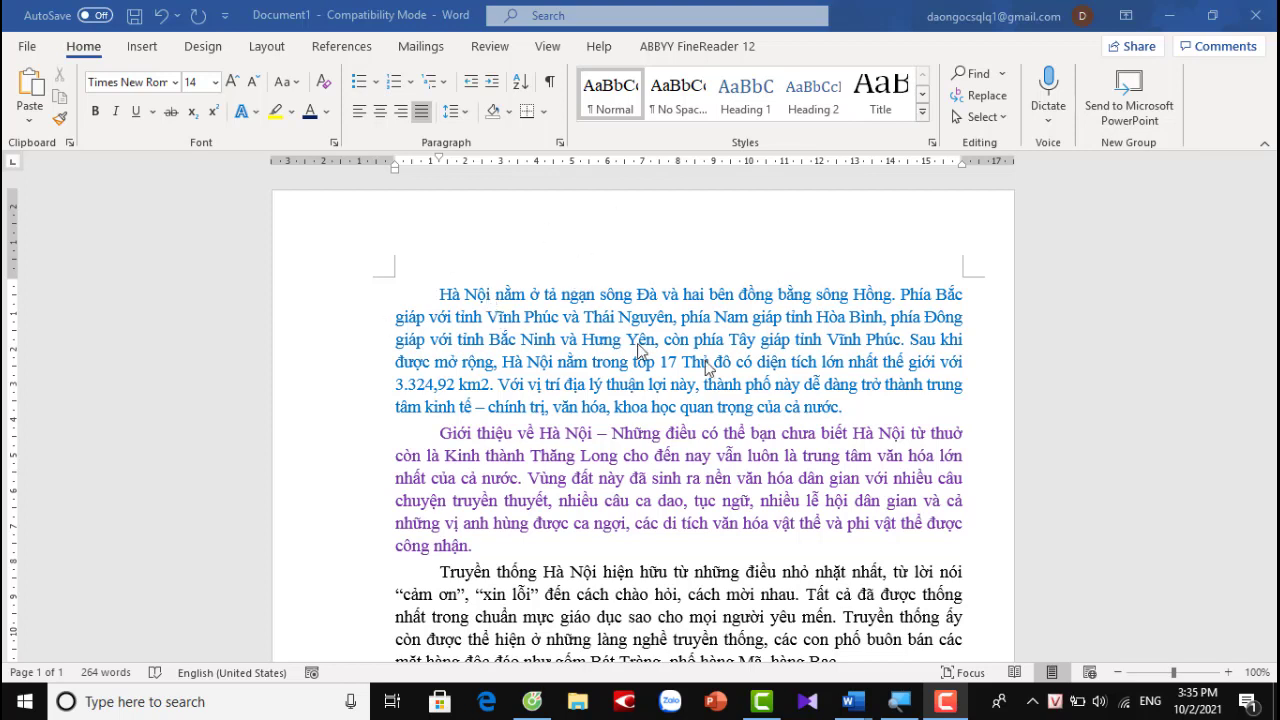
pyautogui.click(865, 418)
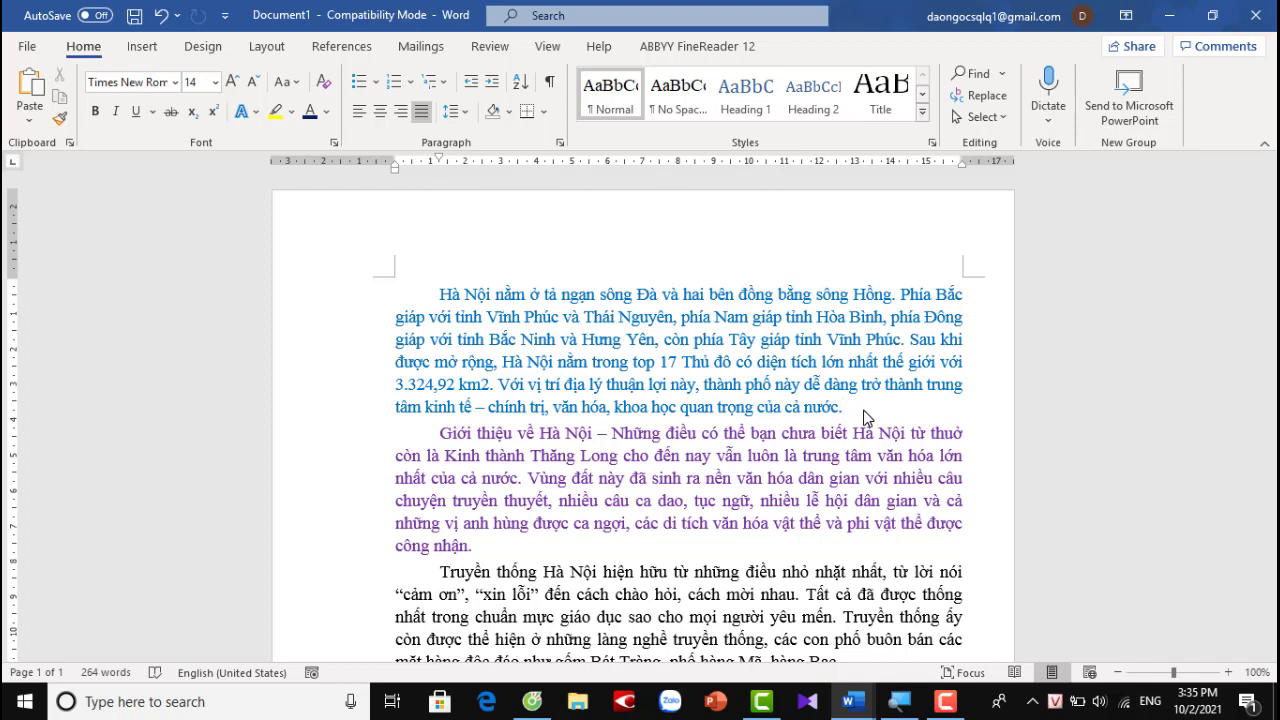
pyautogui.press('Return')
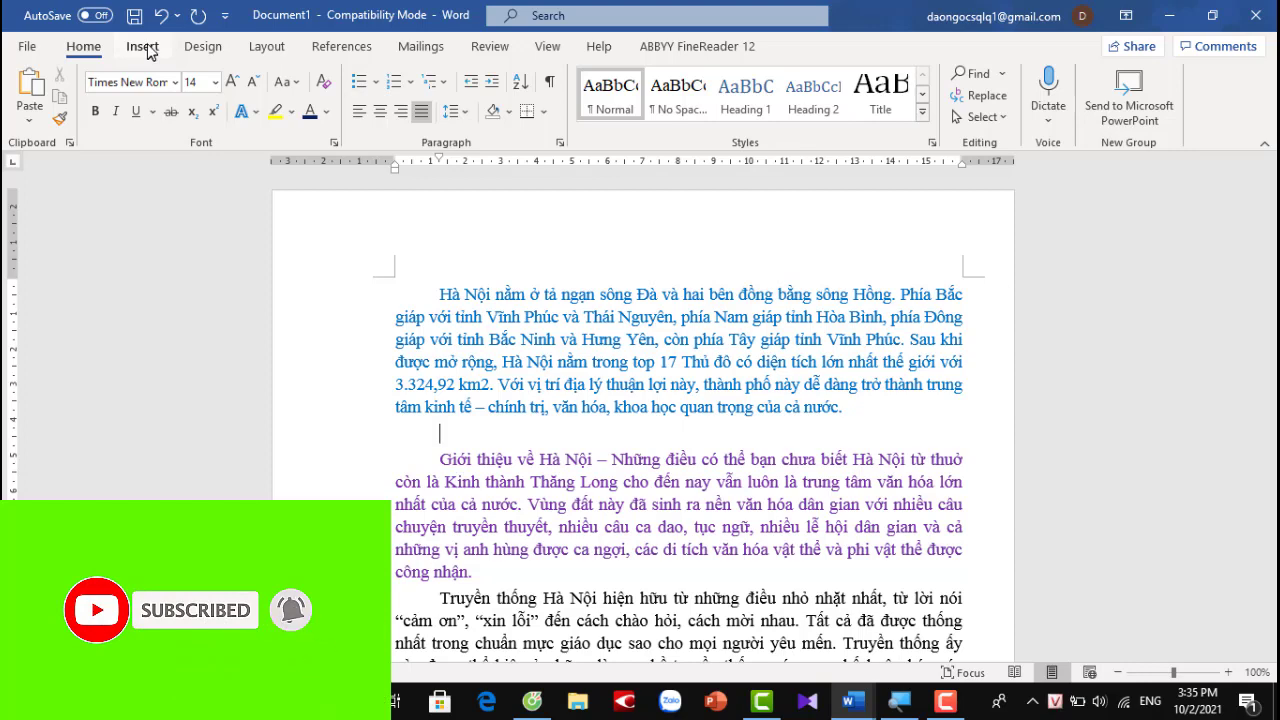
# Insert the Desktop night-city photo 'ảnh 1' on the blank line below the first paragraph.
pyautogui.click(147, 52)
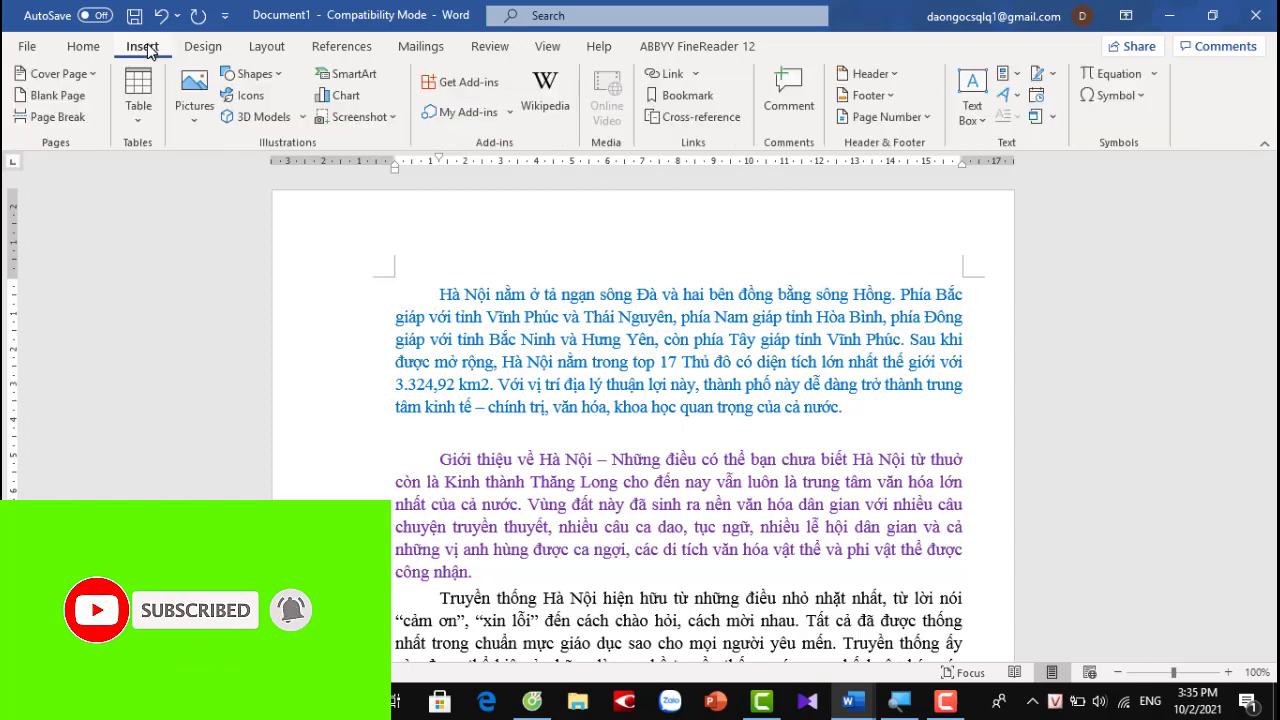
pyautogui.click(199, 120)
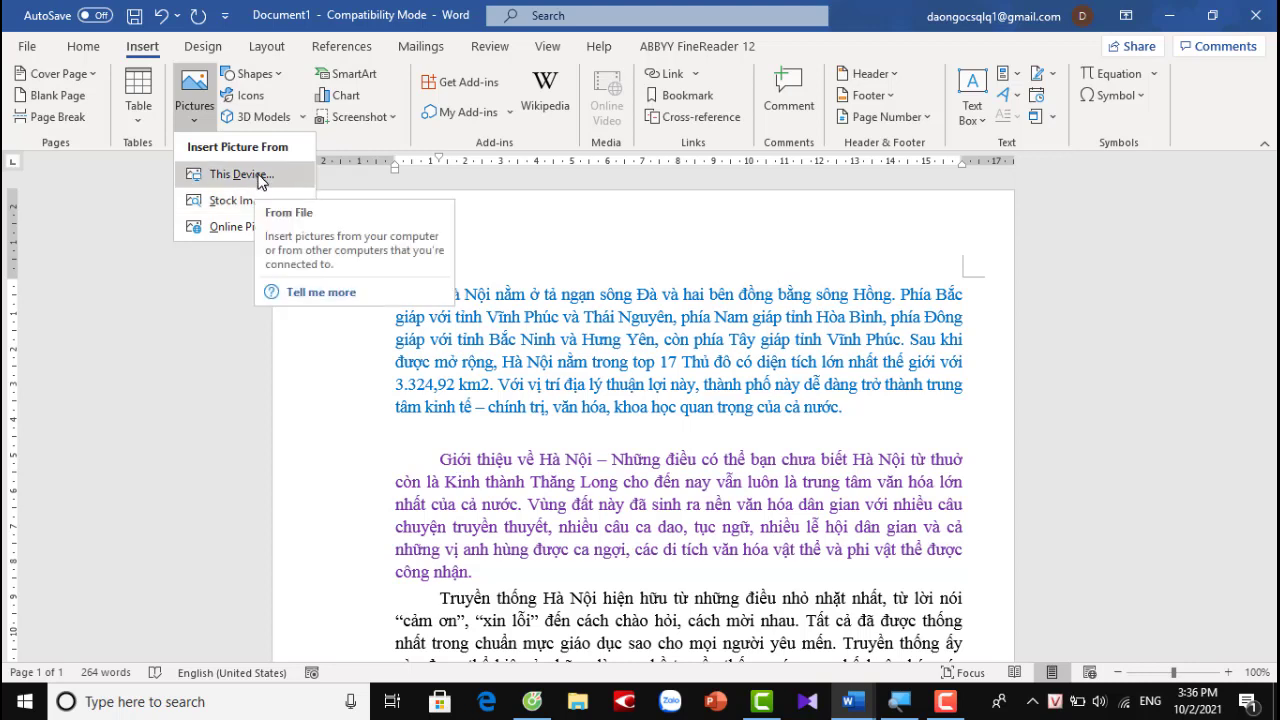
pyautogui.click(259, 175)
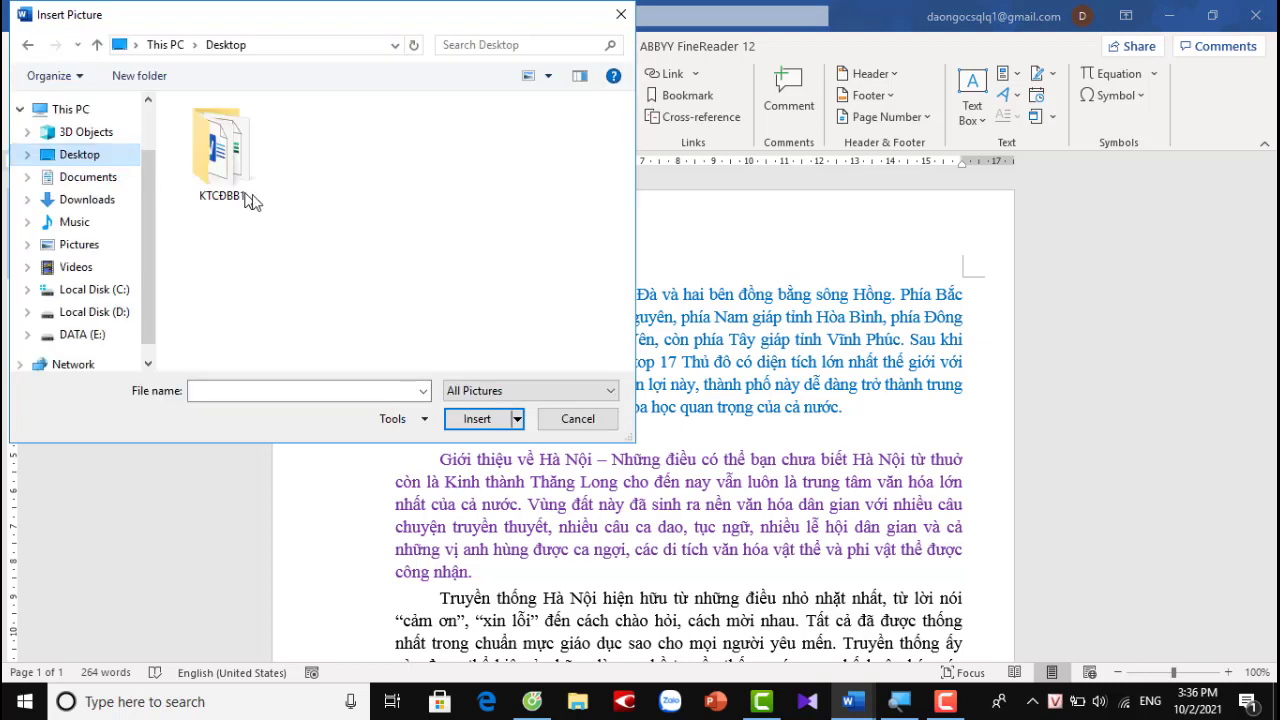
pyautogui.click(430, 172)
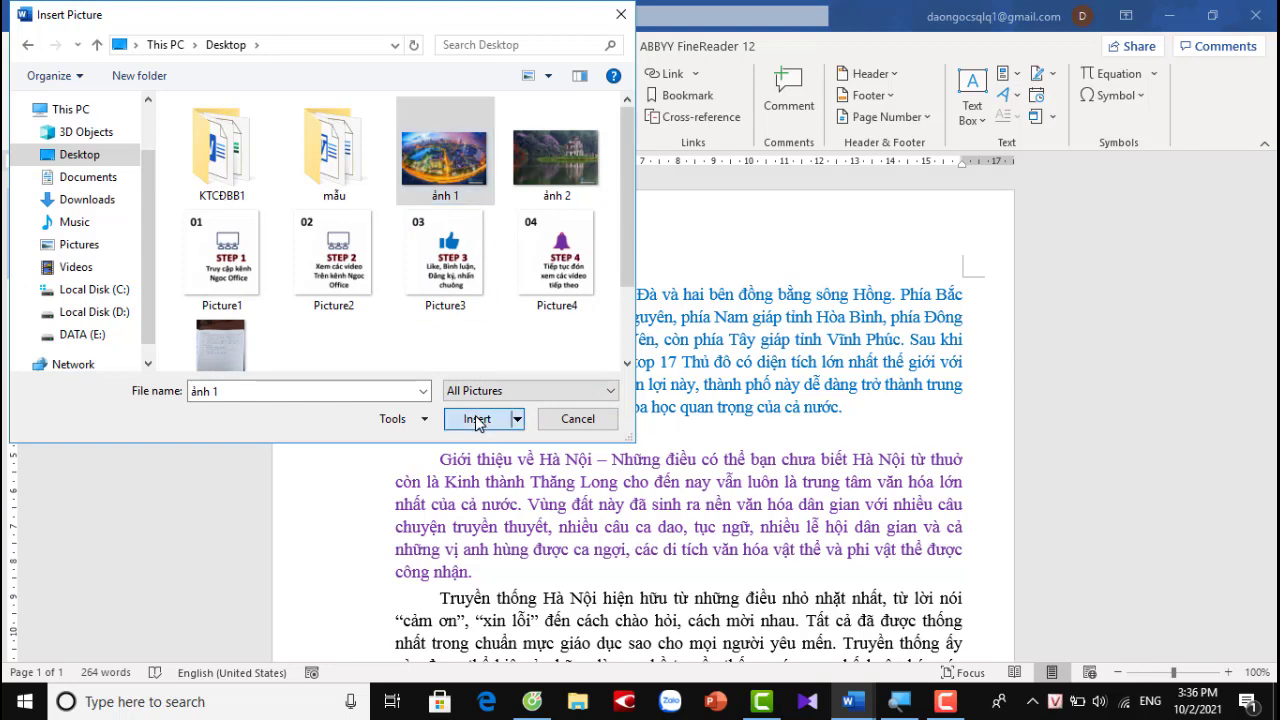
pyautogui.click(479, 421)
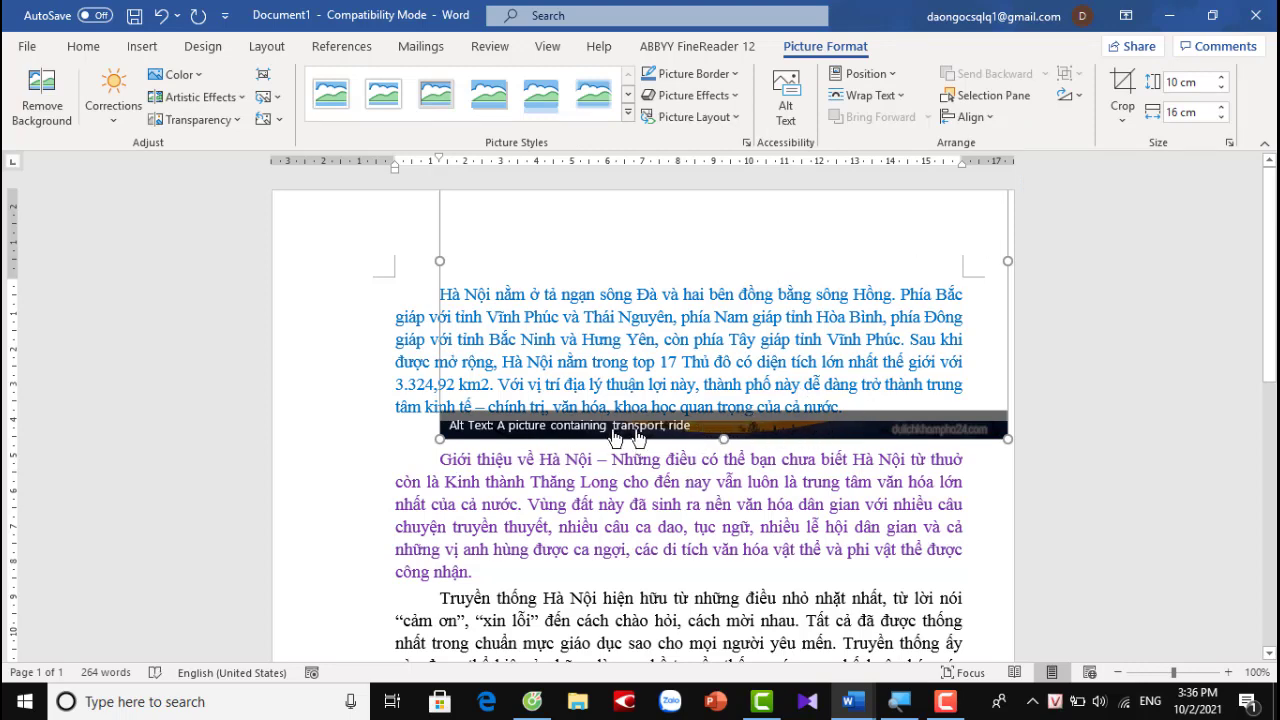
pyautogui.scroll(-3, 600, 400)
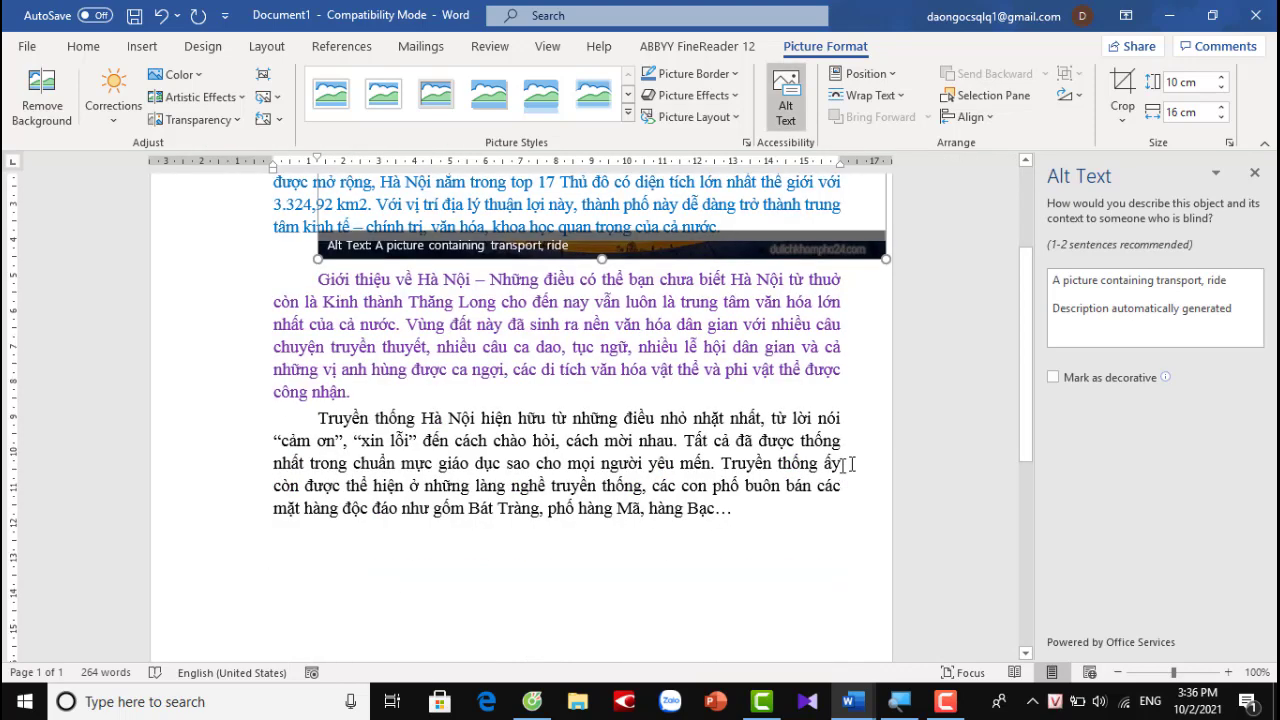
pyautogui.click(1262, 175)
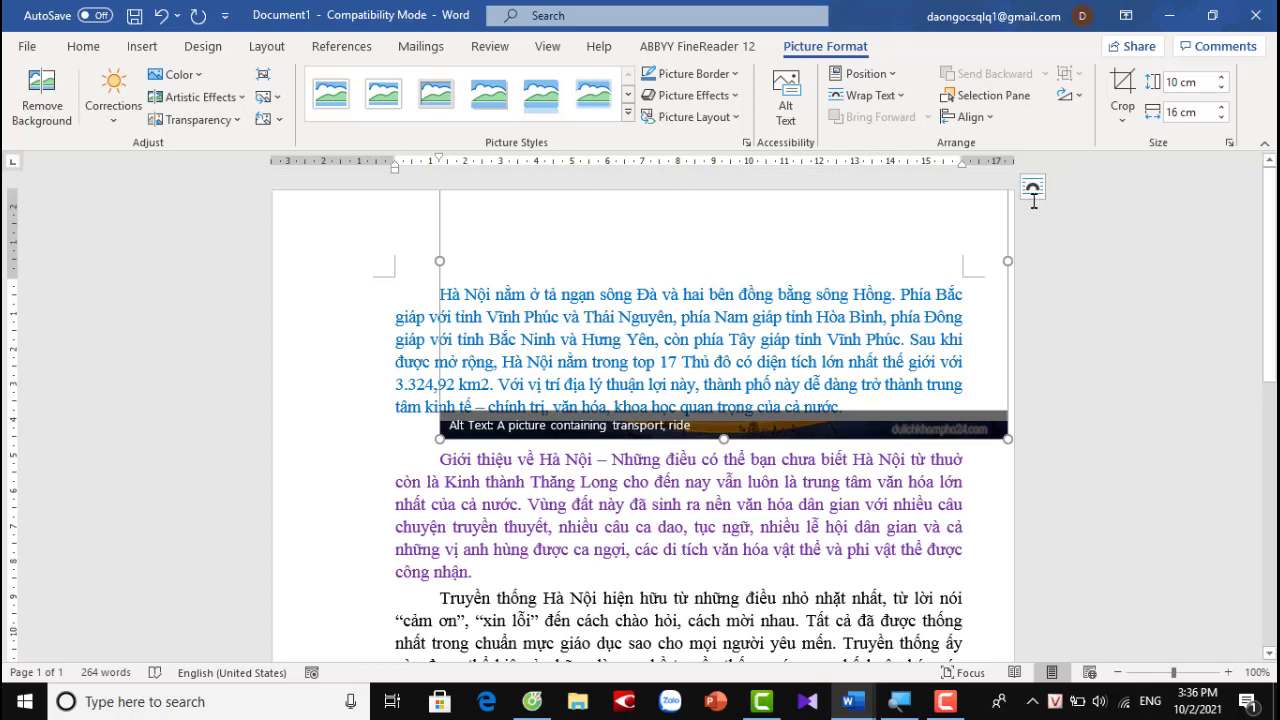
pyautogui.click(1033, 197)
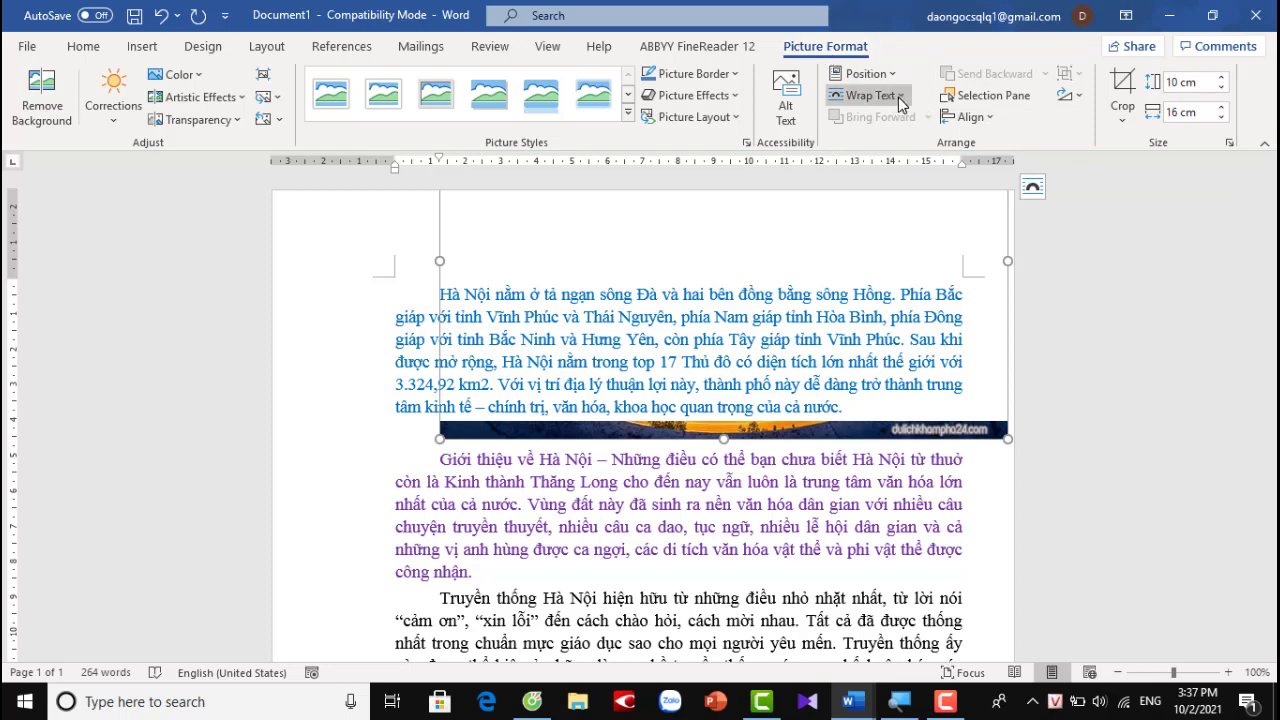
# Set the city photo to Top and Bottom wrapping and move it under the first paragraph.
pyautogui.click(900, 96)
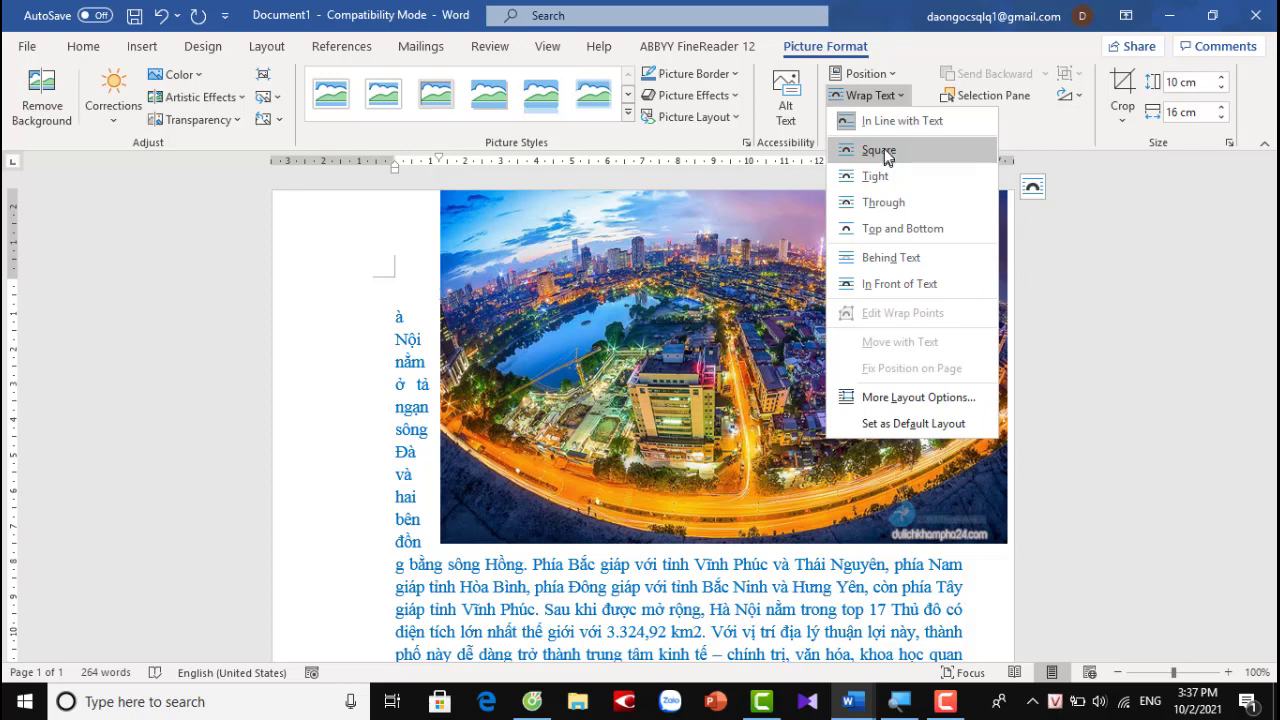
pyautogui.click(904, 229)
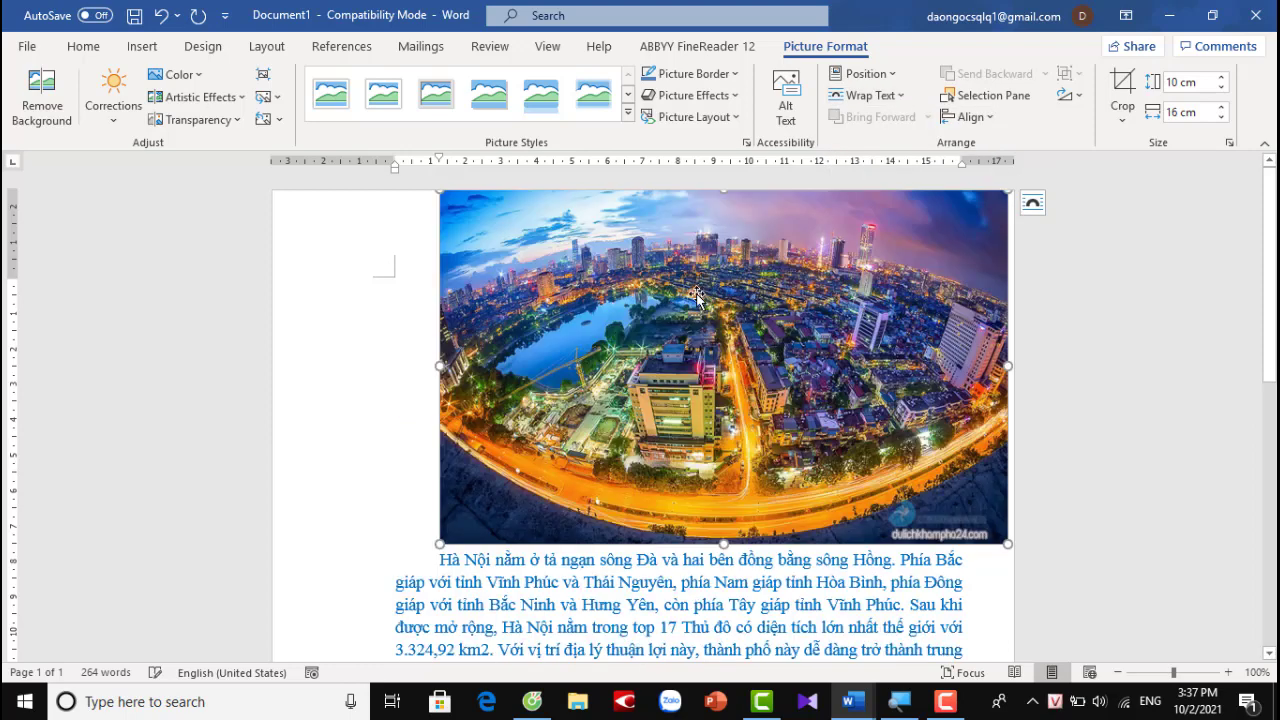
pyautogui.moveTo(724, 299); pyautogui.dragTo(682, 538)
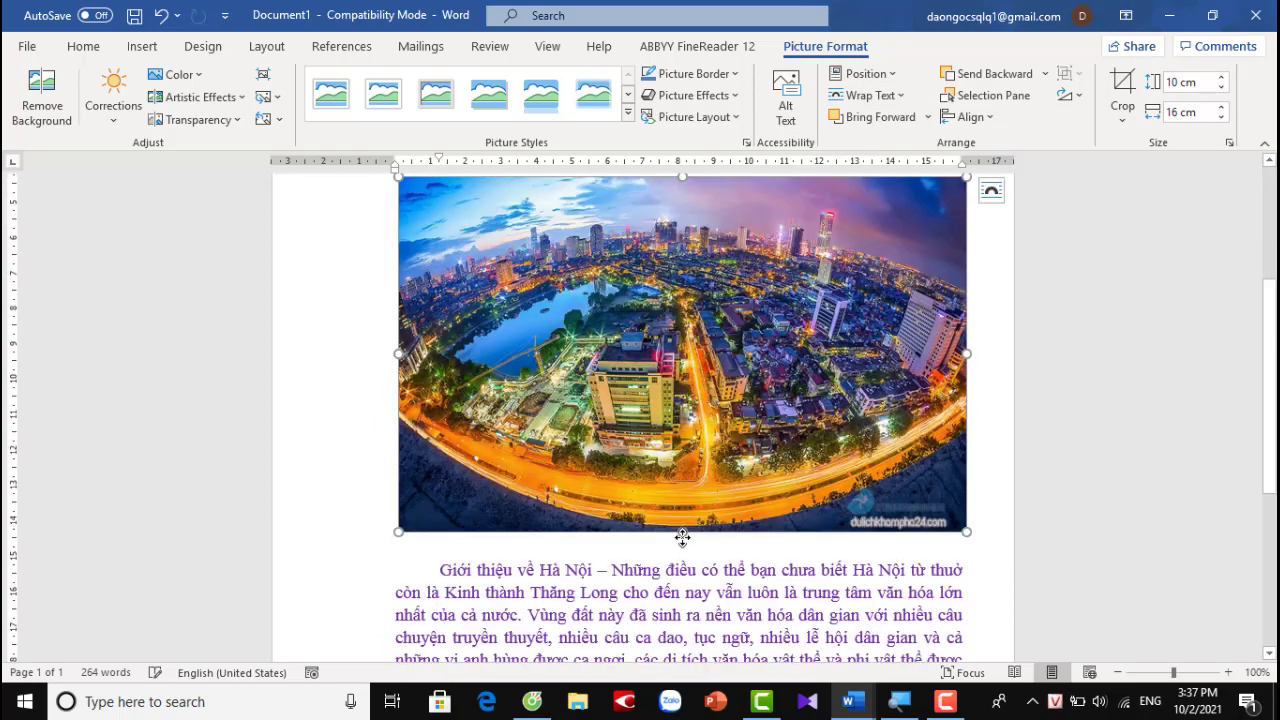
pyautogui.moveTo(682, 538); pyautogui.dragTo(682, 538)
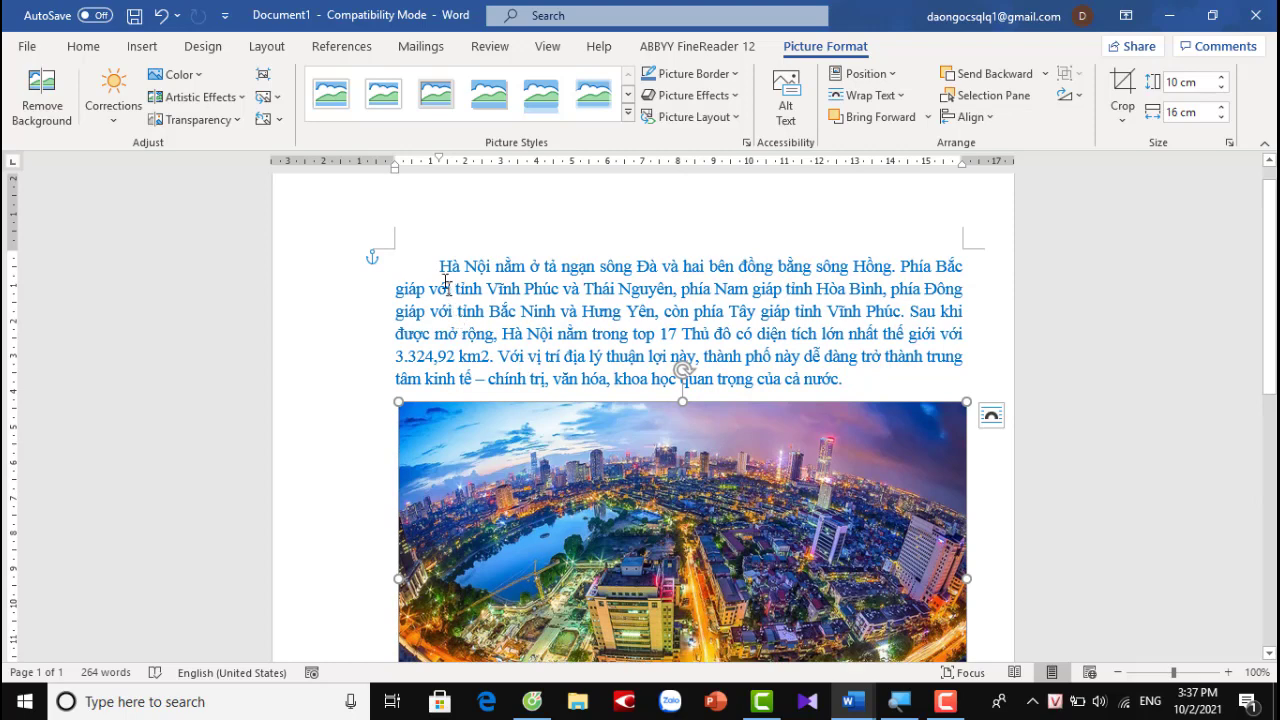
pyautogui.moveTo(441, 266); pyautogui.dragTo(886, 373)
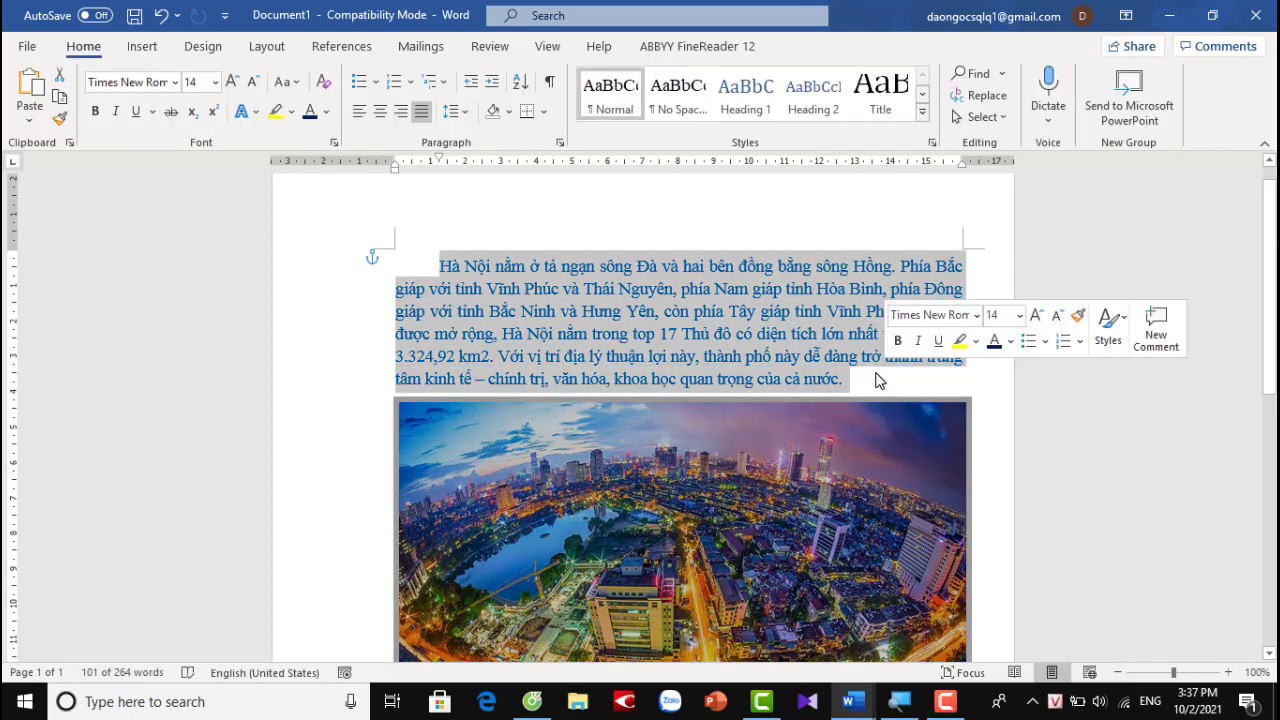
pyautogui.click(844, 381)
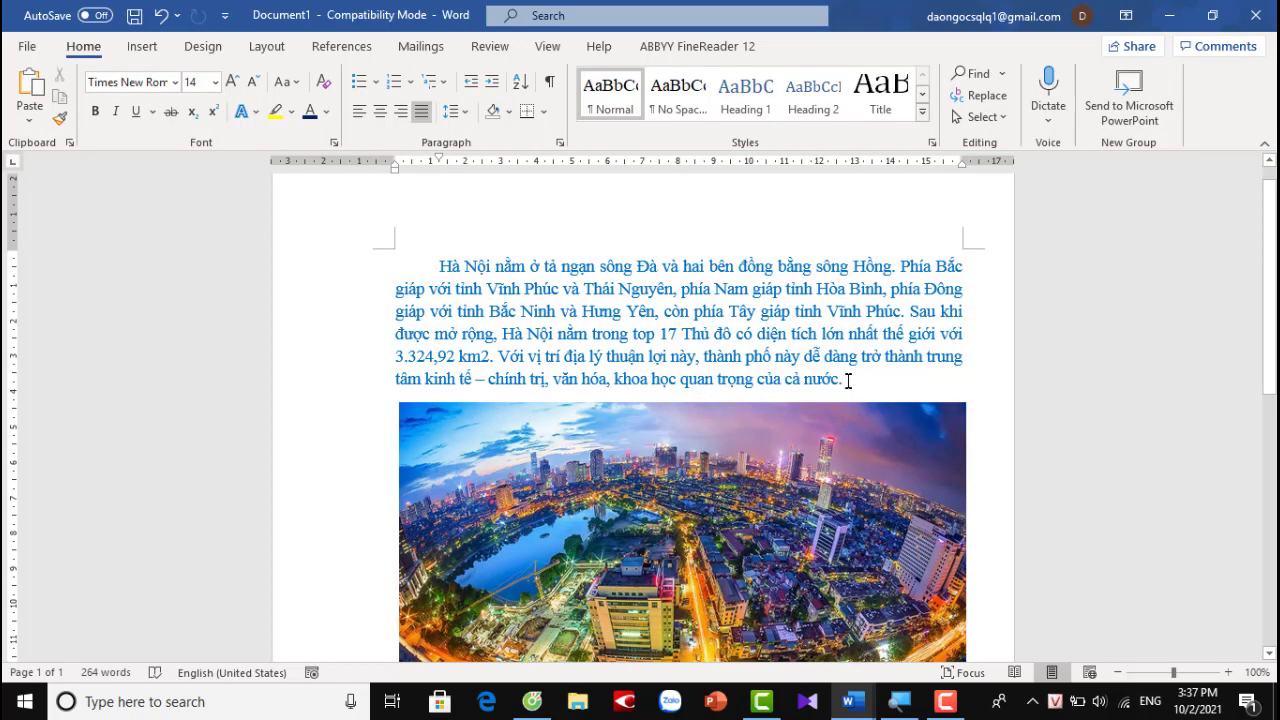
# Place the insertion point after 'công nhận.' in the black paragraph.
pyautogui.scroll(-1, 844, 381)
pyautogui.scroll(-1, 834, 367)
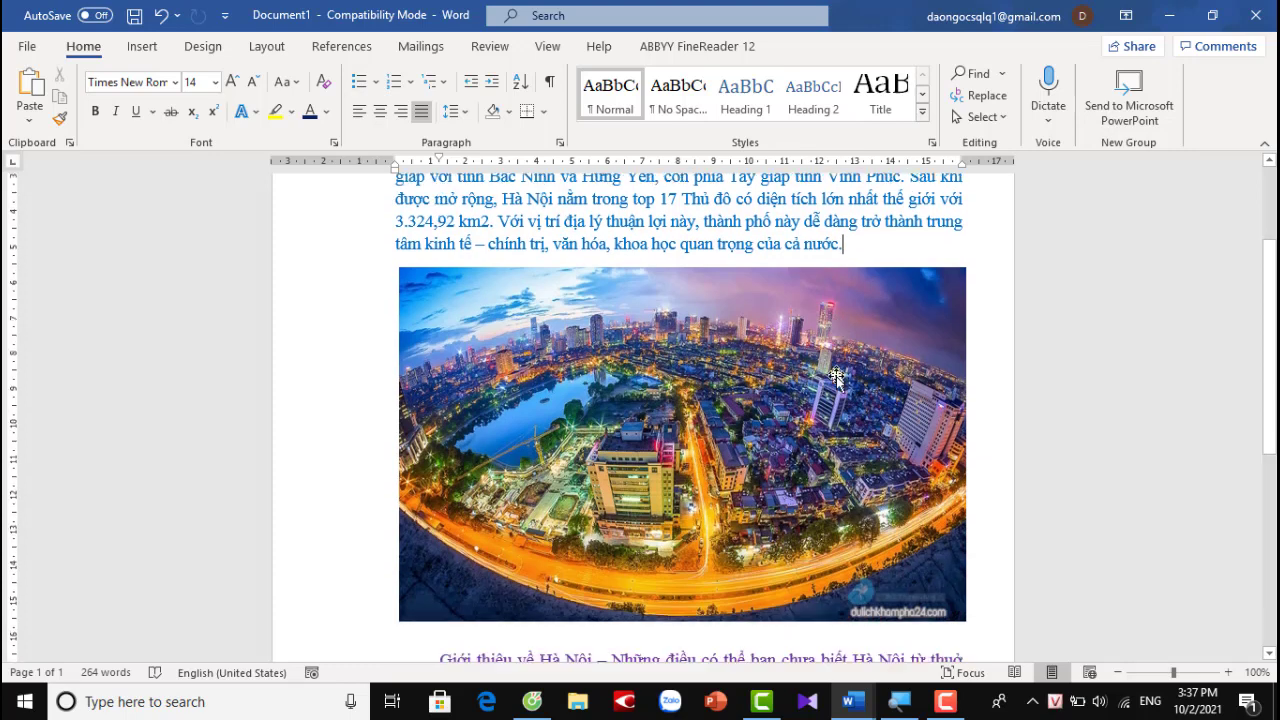
pyautogui.scroll(-2, 722, 415)
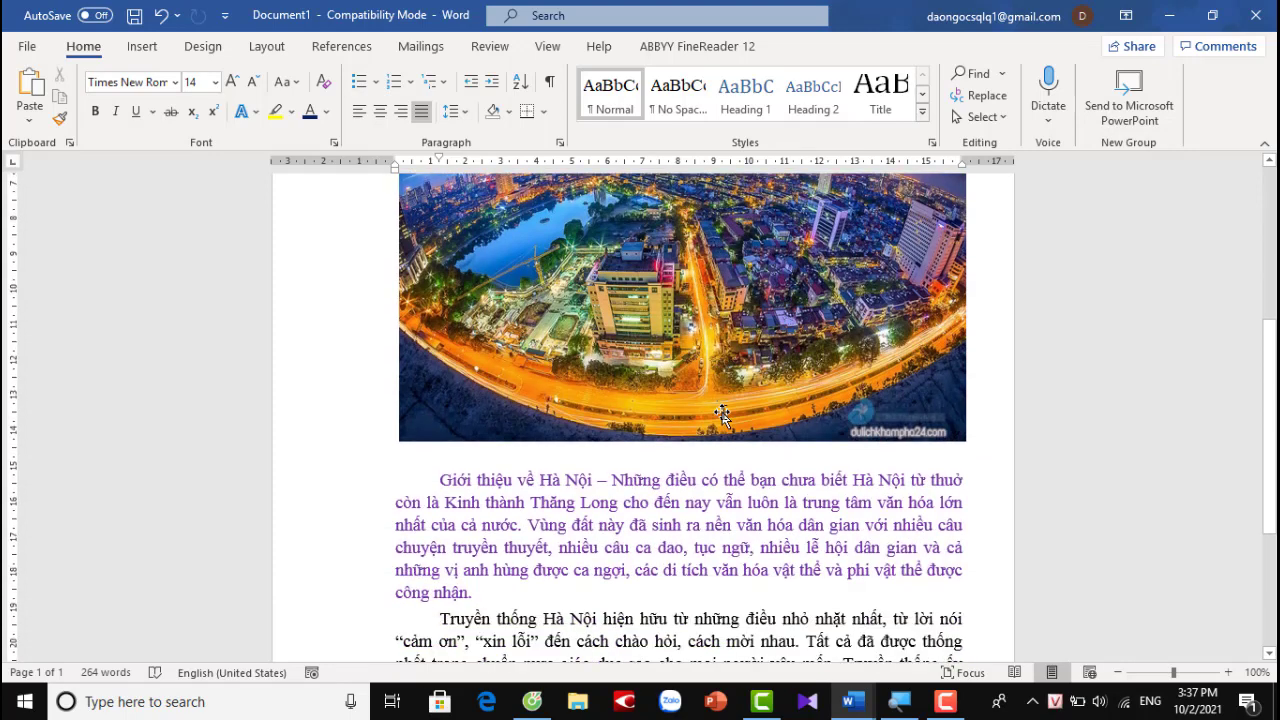
pyautogui.scroll(-1, 722, 415)
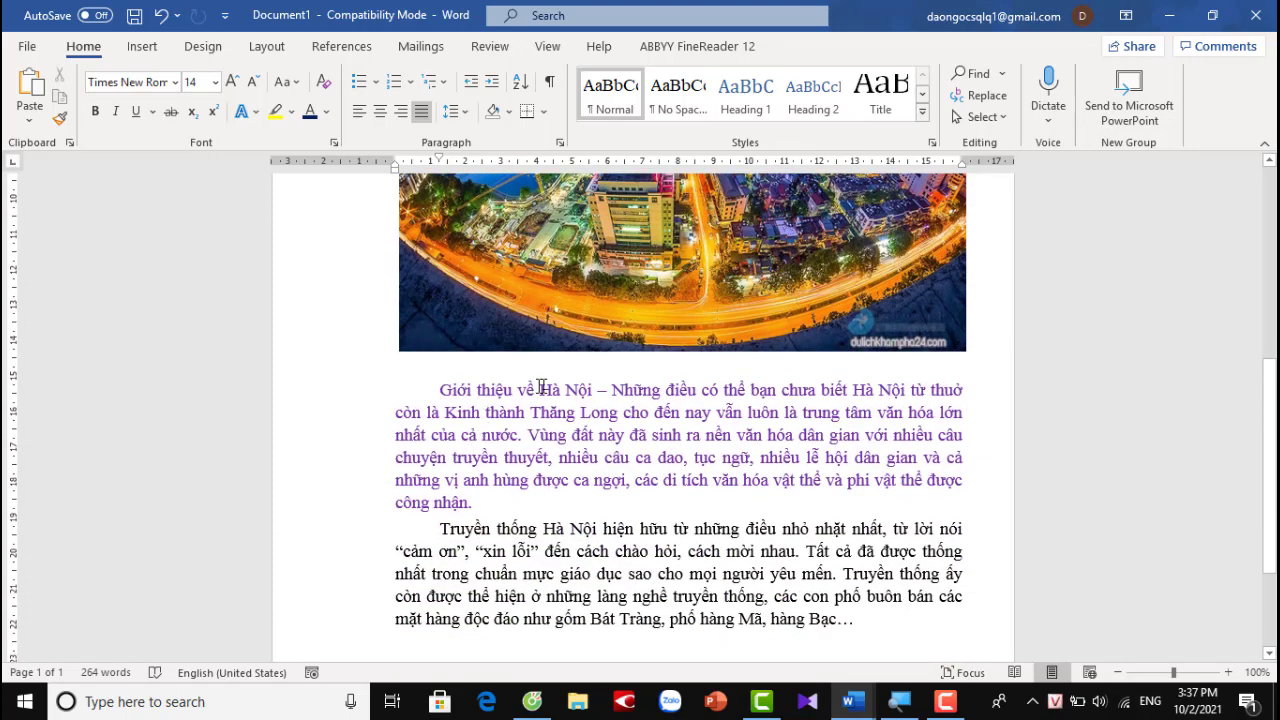
pyautogui.click(517, 521)
pyautogui.click(525, 504)
# Add an empty line after the purple paragraph and insert the lake photo 'ảnh 2'.
pyautogui.press('Return')
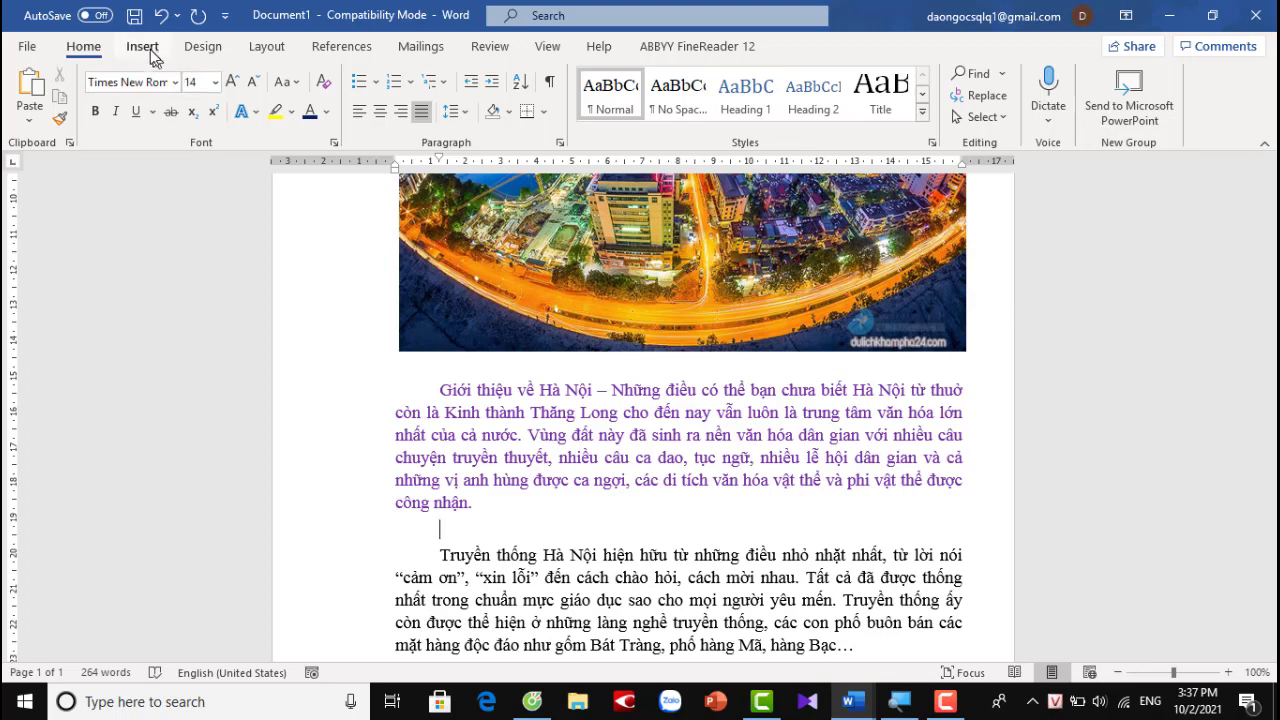
pyautogui.click(143, 47)
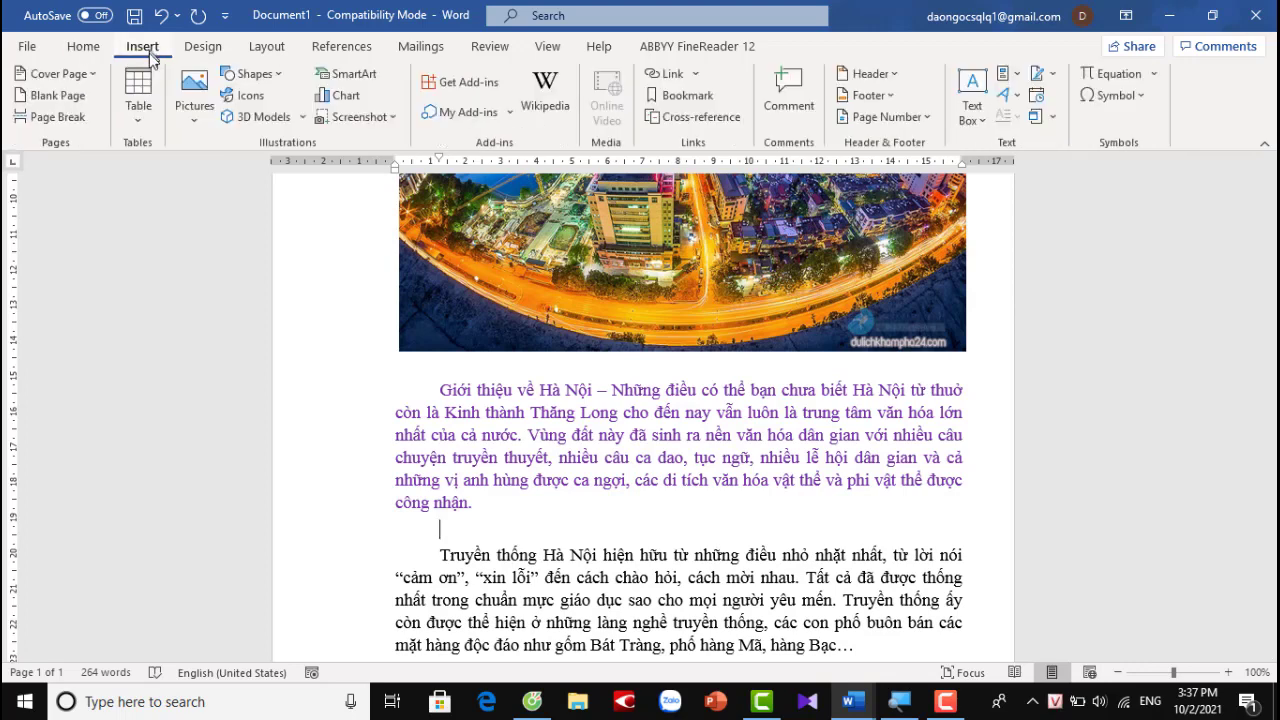
pyautogui.click(194, 120)
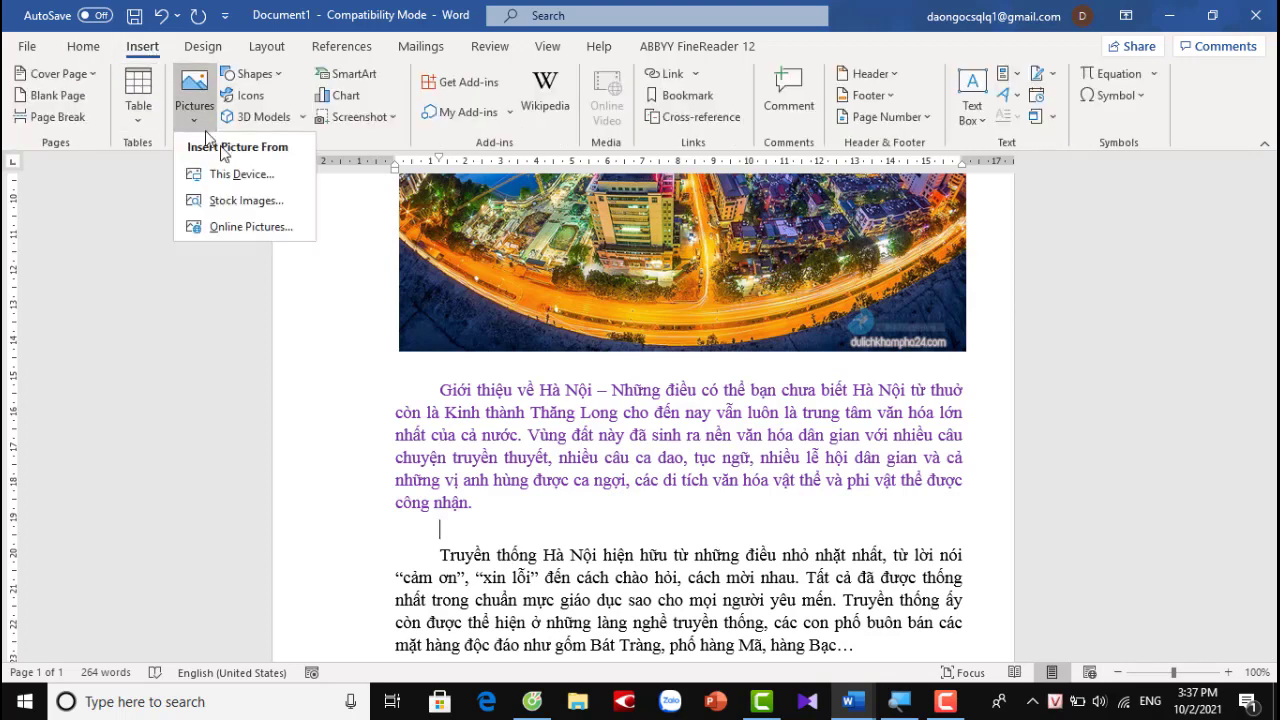
pyautogui.click(249, 194)
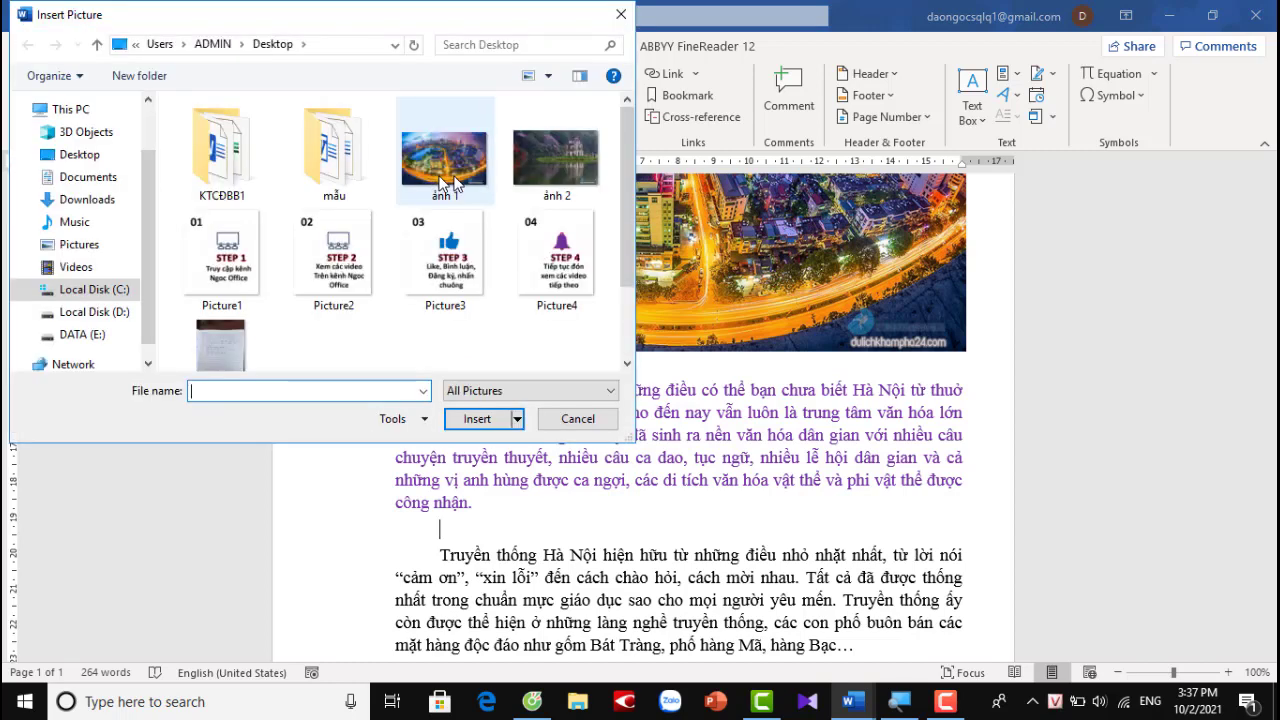
pyautogui.click(567, 184)
pyautogui.click(477, 419)
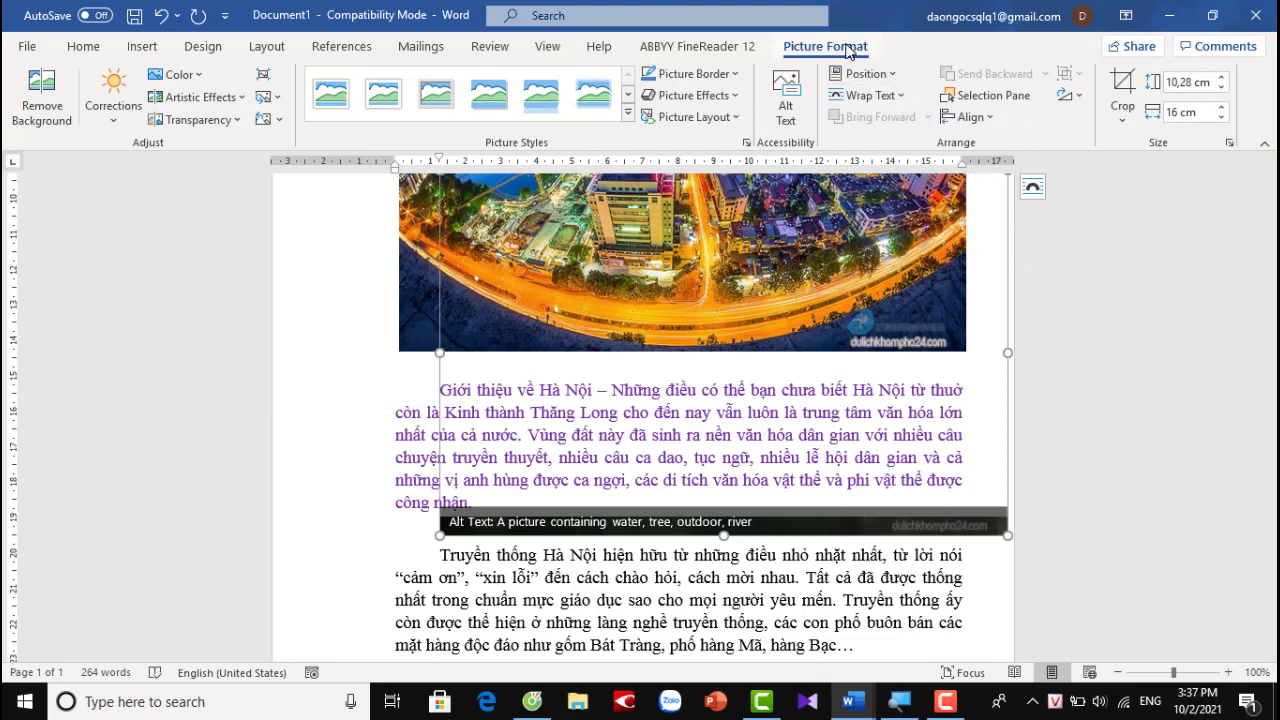
# Set the lake photo to Top and Bottom wrapping and move it below the purple paragraph.
pyautogui.click(903, 99)
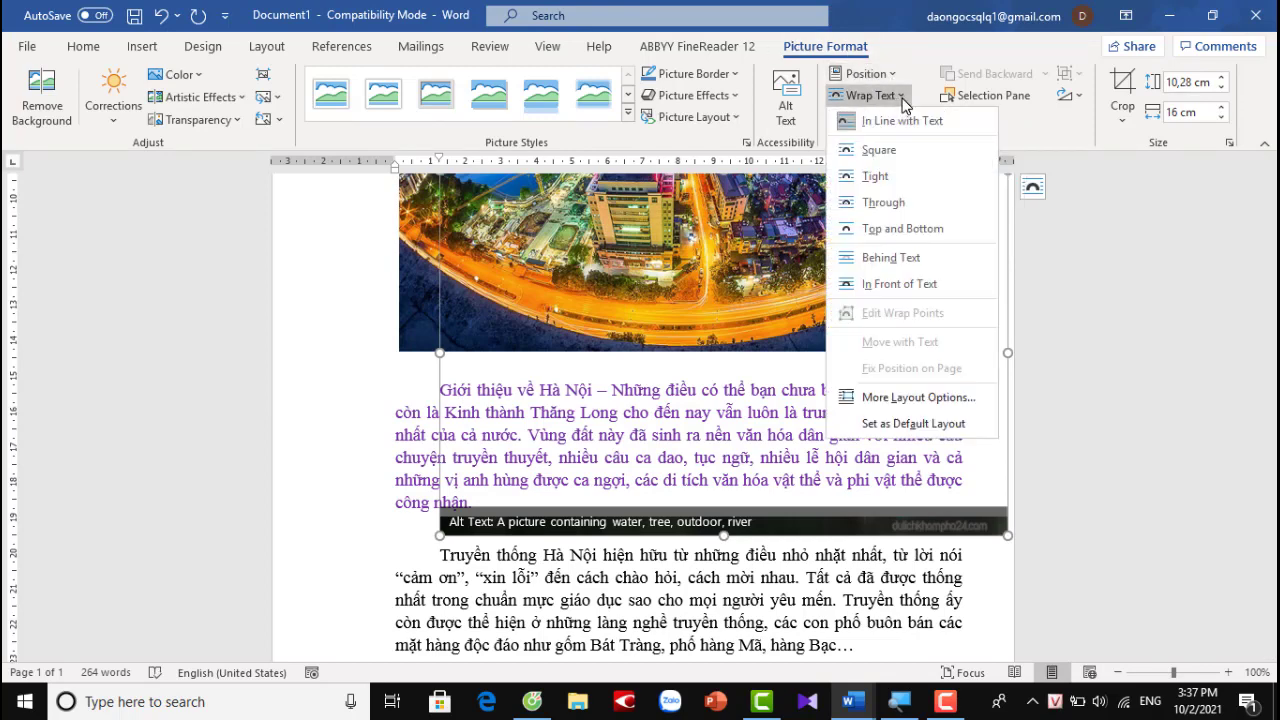
pyautogui.click(894, 232)
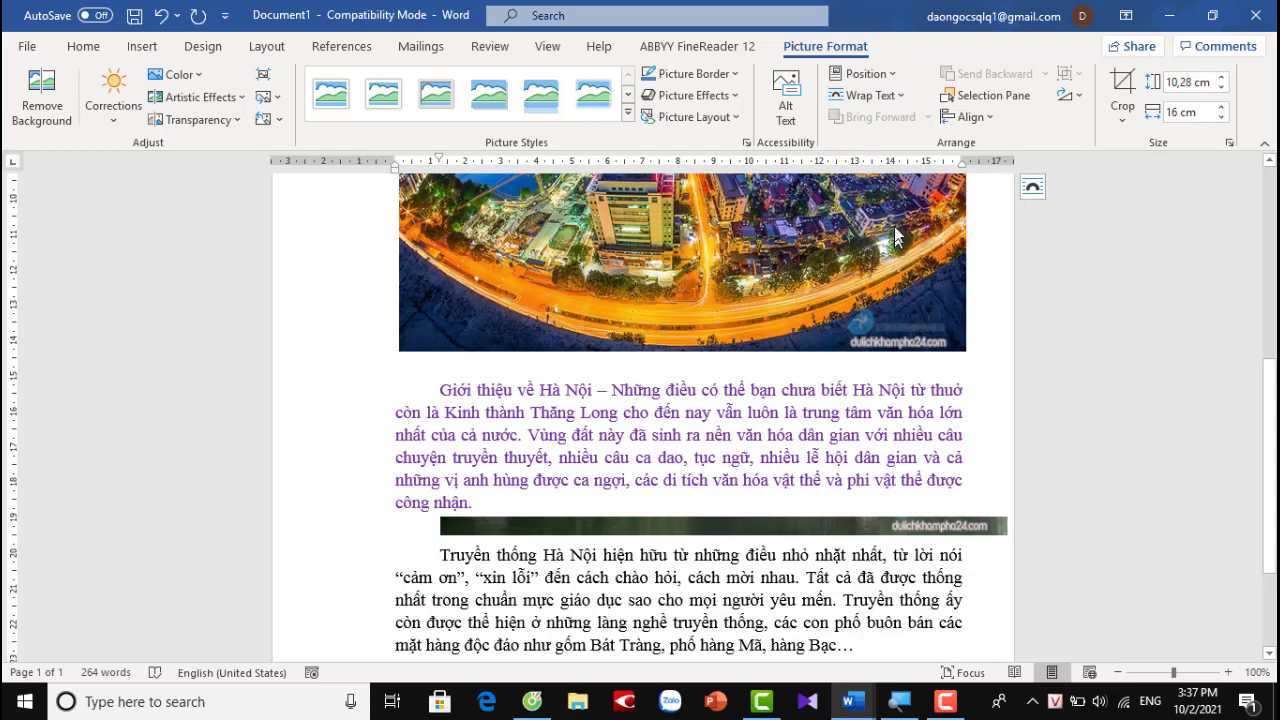
pyautogui.moveTo(767, 264); pyautogui.dragTo(731, 557)
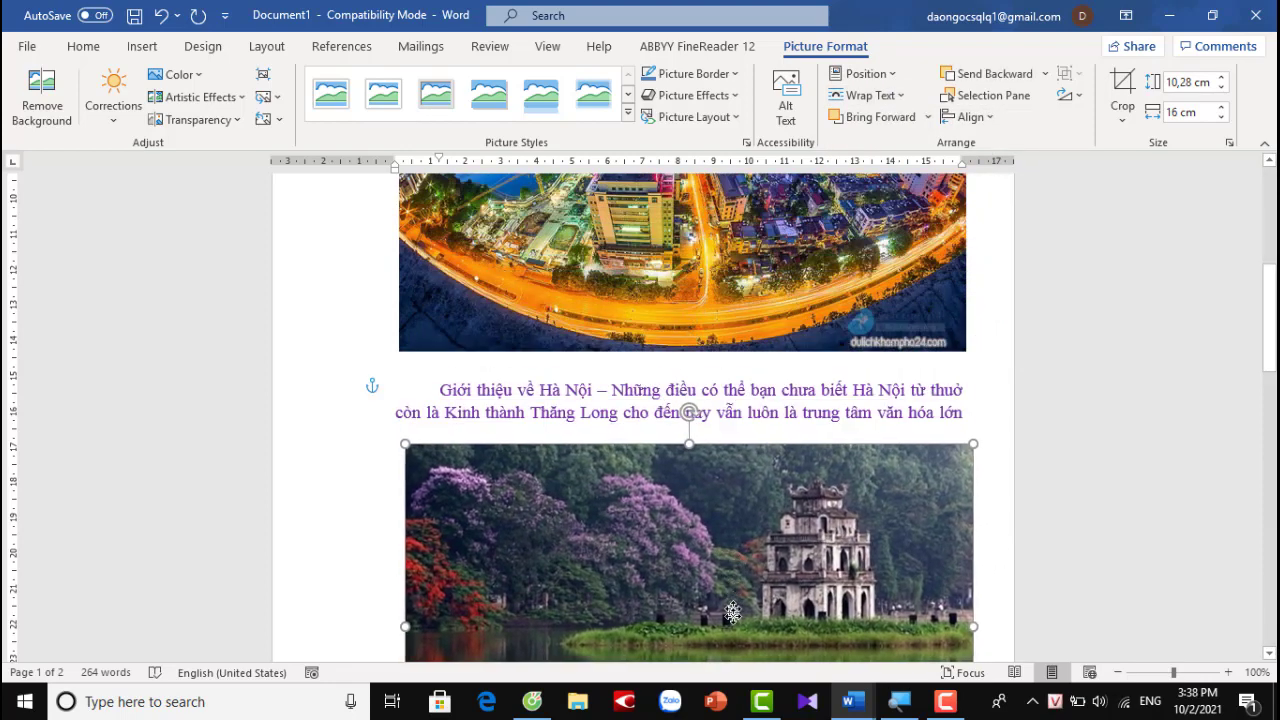
pyautogui.moveTo(731, 557)
pyautogui.mouseDown()
pyautogui.moveTo(695, 563)
pyautogui.moveTo(695, 497)
pyautogui.mouseUp()
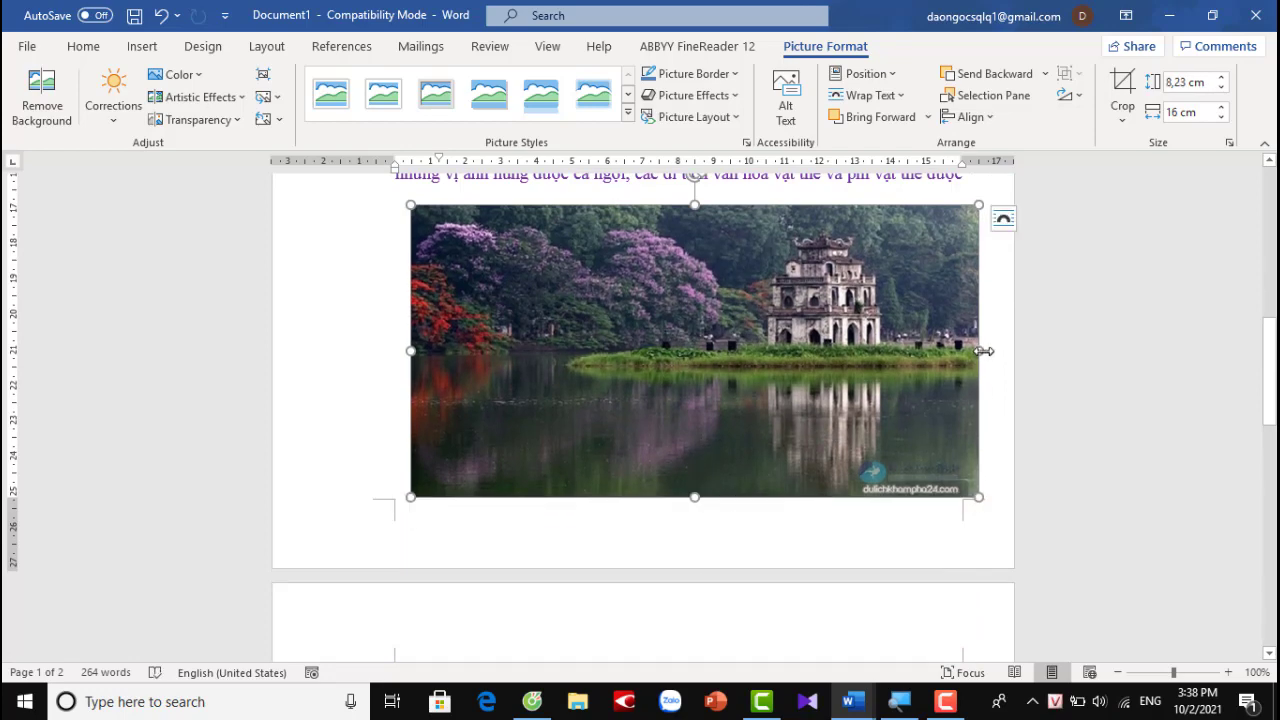
# Narrow the lake photo to match the city photo's 15,56 cm width.
pyautogui.moveTo(979, 351); pyautogui.dragTo(943, 357)
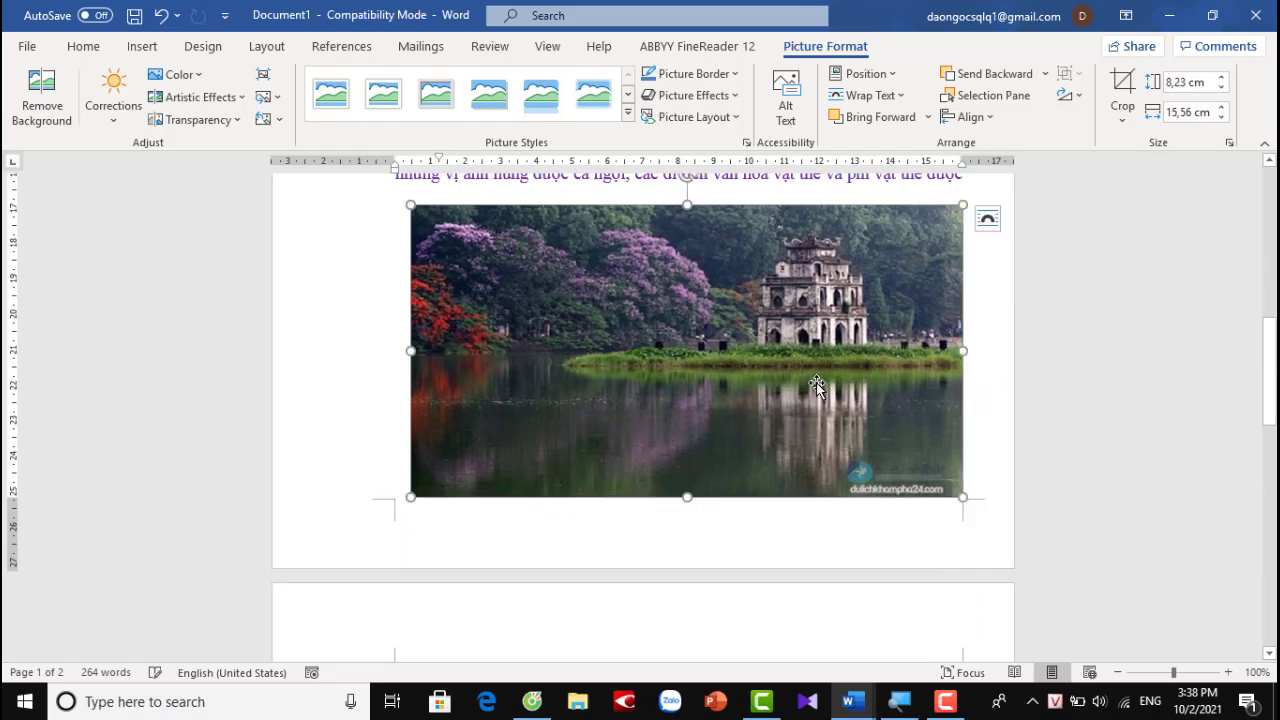
pyautogui.scroll(5, 818, 387)
pyautogui.scroll(5, 607, 362)
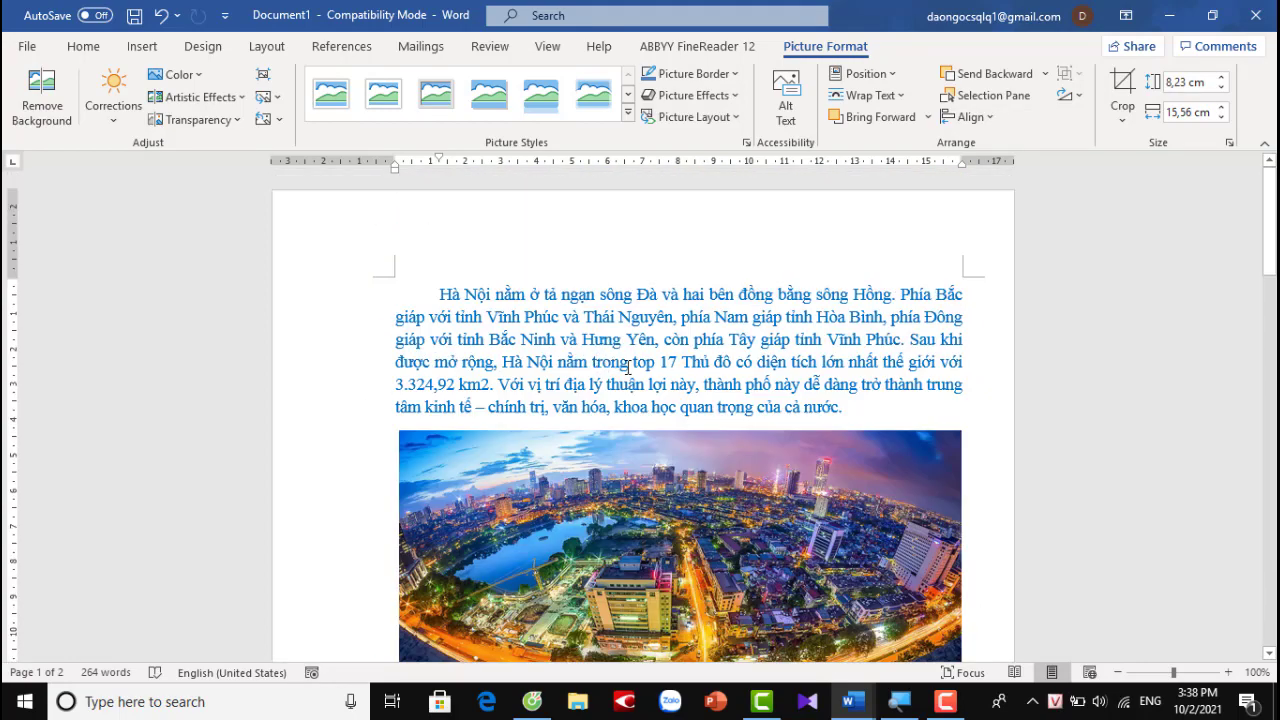
pyautogui.moveTo(440, 294); pyautogui.dragTo(863, 405)
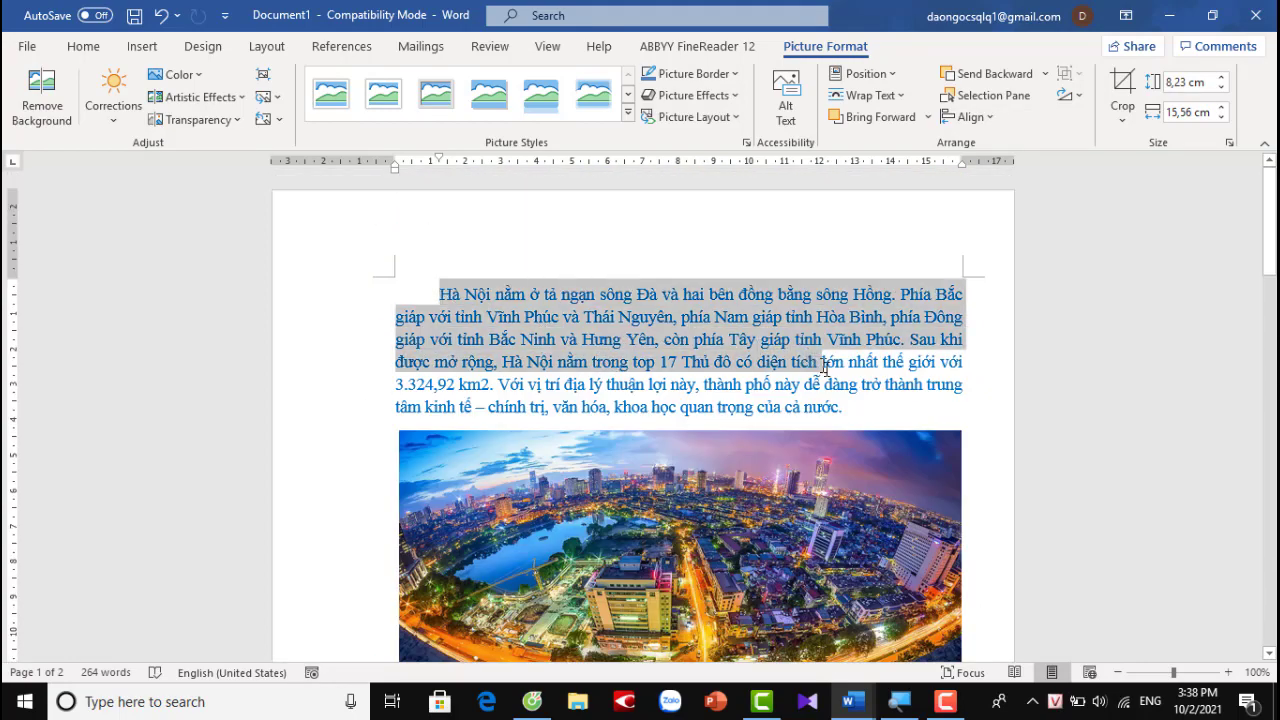
pyautogui.click(790, 458)
pyautogui.scroll(-5, 704, 388)
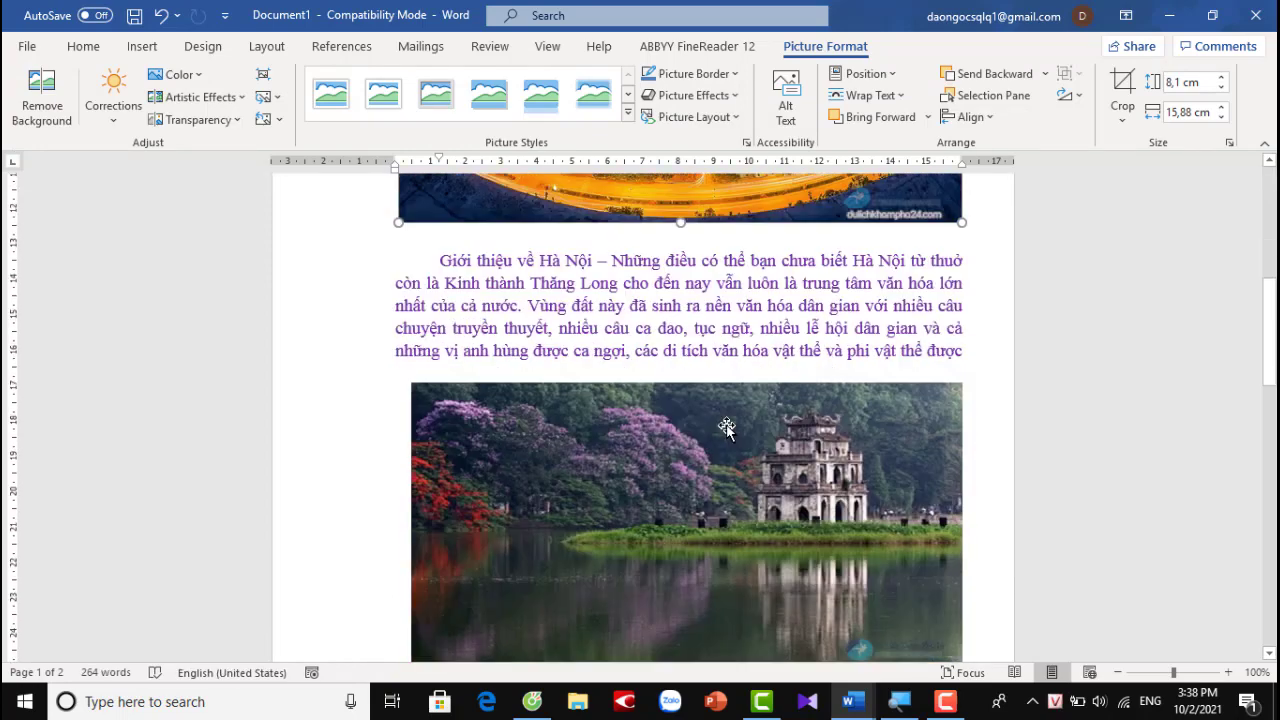
pyautogui.scroll(-2, 720, 382)
pyautogui.scroll(-1, 720, 382)
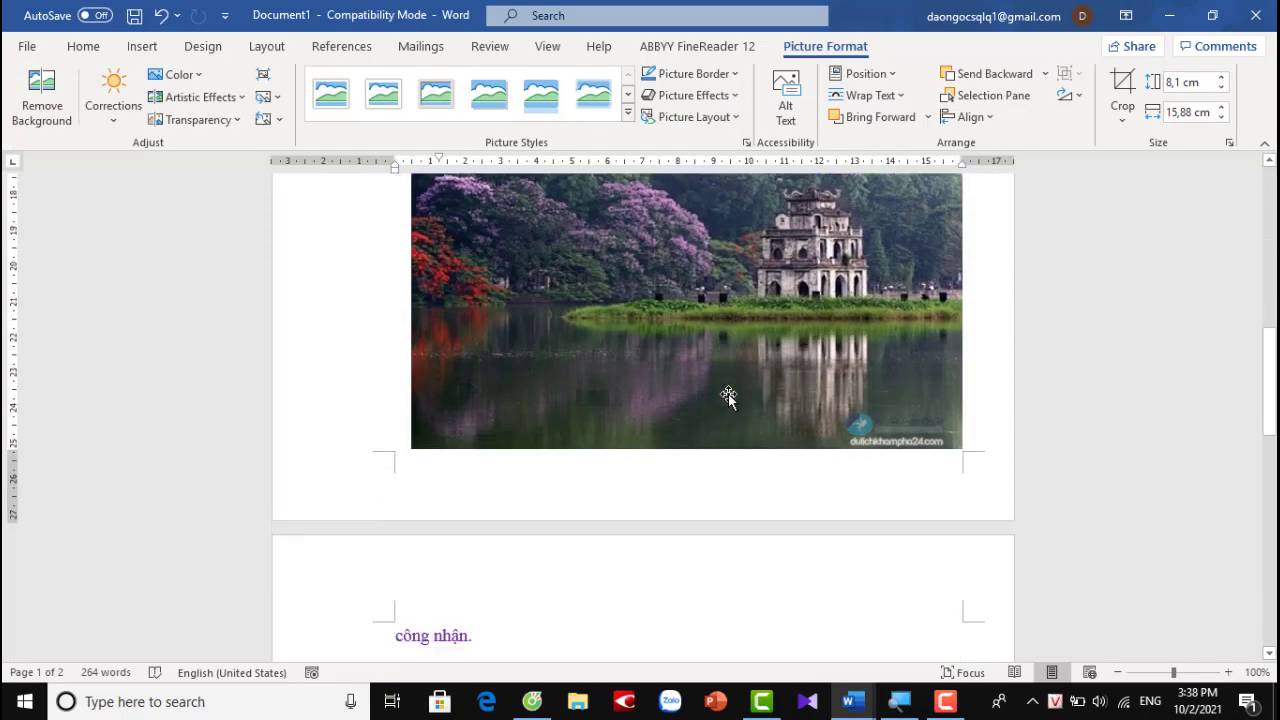
pyautogui.scroll(-2, 720, 385)
pyautogui.scroll(1, 718, 372)
pyautogui.scroll(3, 718, 370)
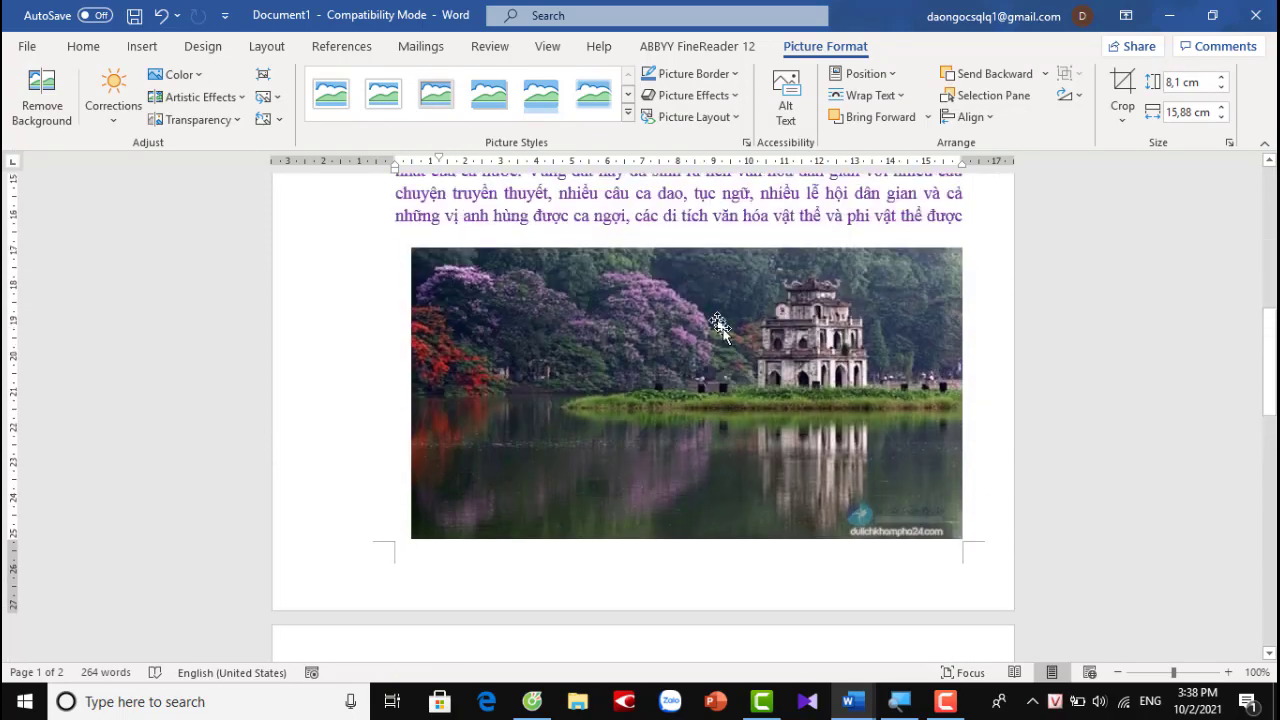
pyautogui.scroll(-5, 722, 354)
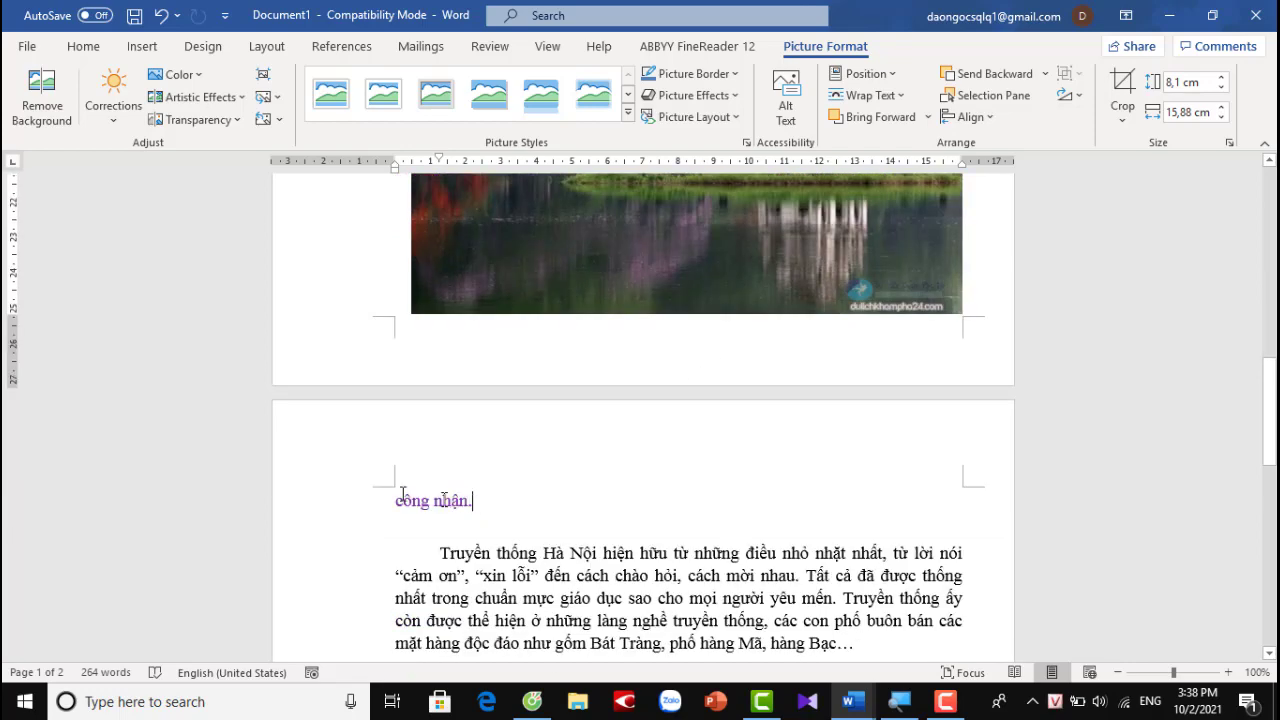
# Condense the Giới thiệu paragraph's character spacing by 0,2 pt.
pyautogui.moveTo(403, 497)
pyautogui.mouseDown()
pyautogui.moveTo(405, 185)
pyautogui.moveTo(435, 232)
pyautogui.mouseUp()
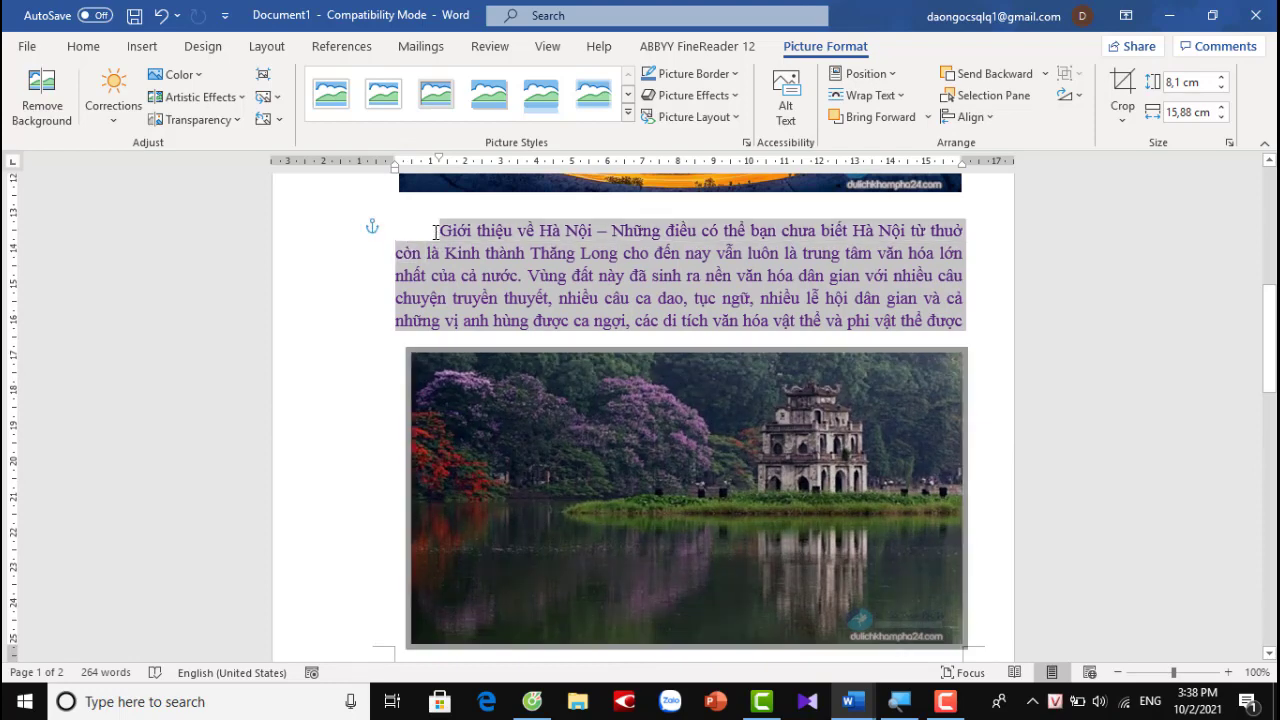
pyautogui.moveTo(435, 232); pyautogui.dragTo(438, 231)
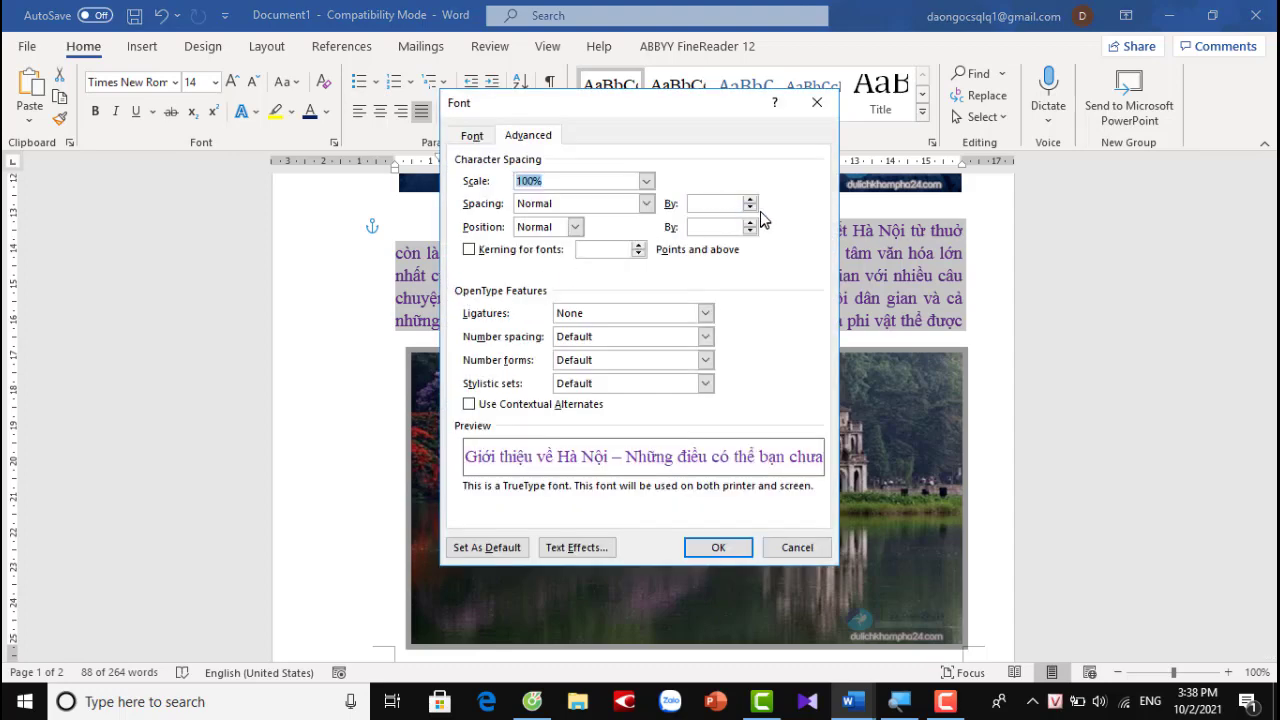
pyautogui.click(752, 207)
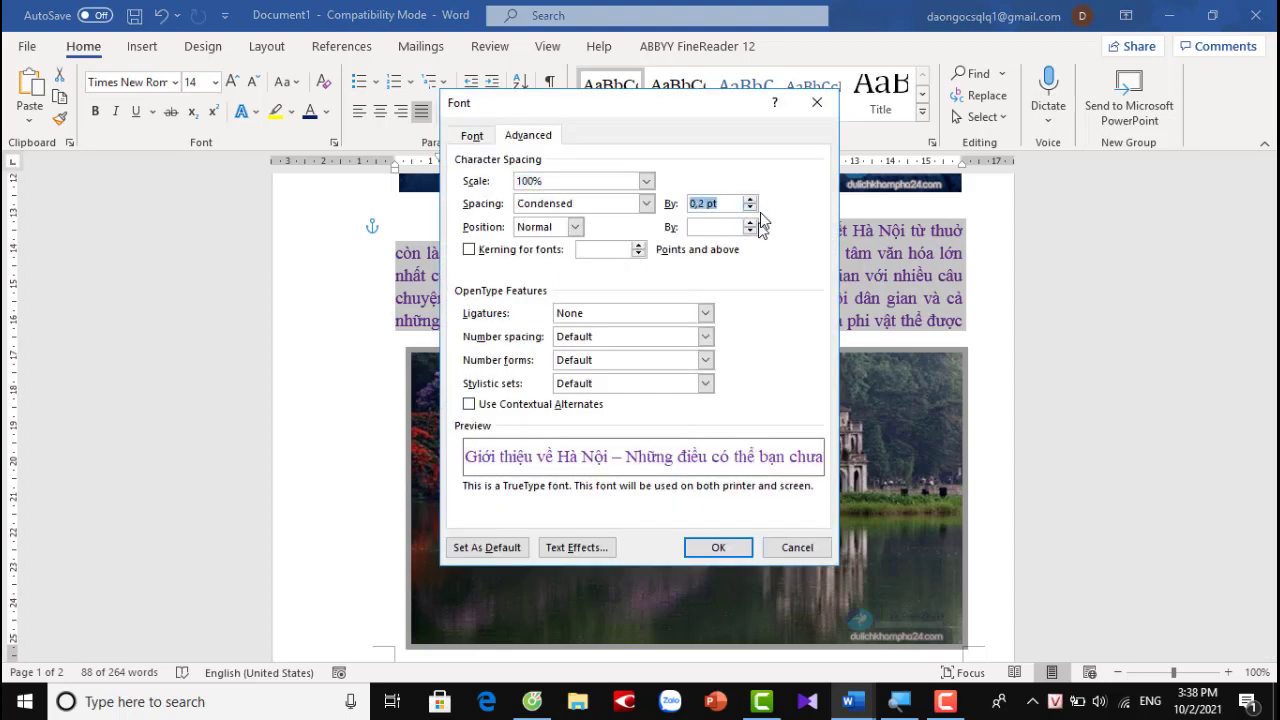
pyautogui.click(704, 543)
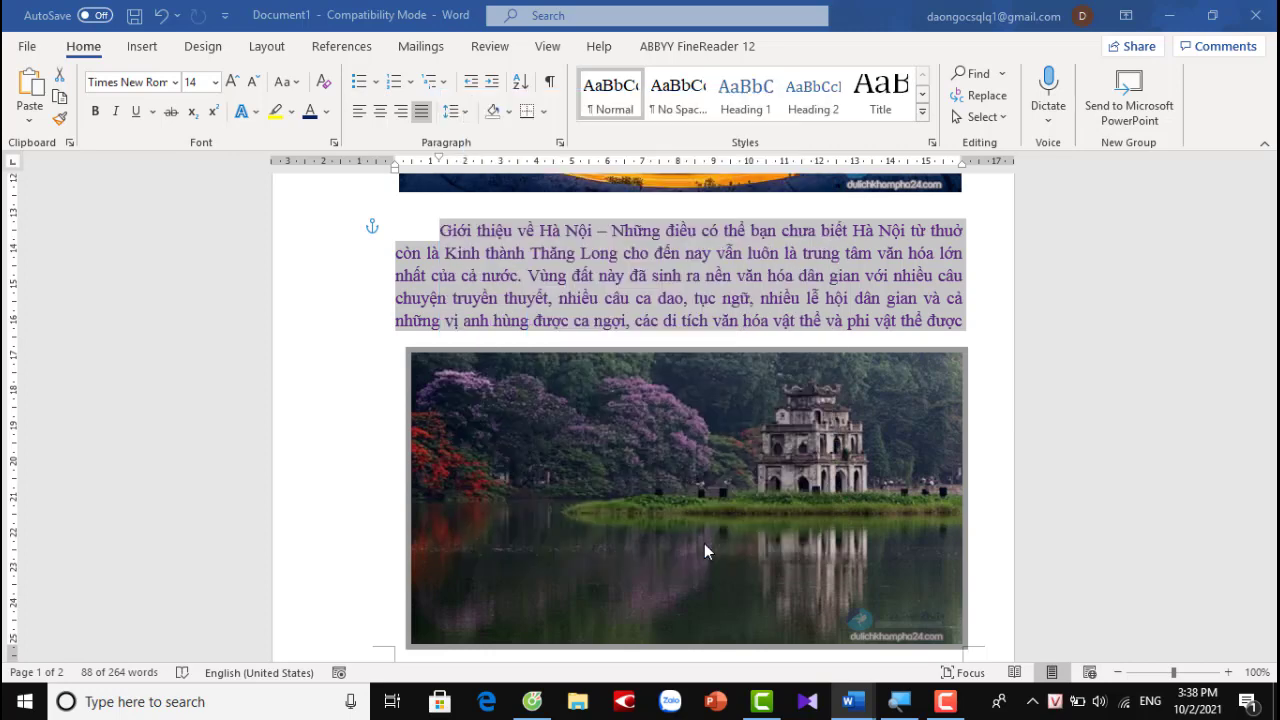
# Start a new empty paragraph after the Truyền thống Hà Nội paragraph.
pyautogui.scroll(-3, 760, 400)
pyautogui.scroll(-3, 746, 406)
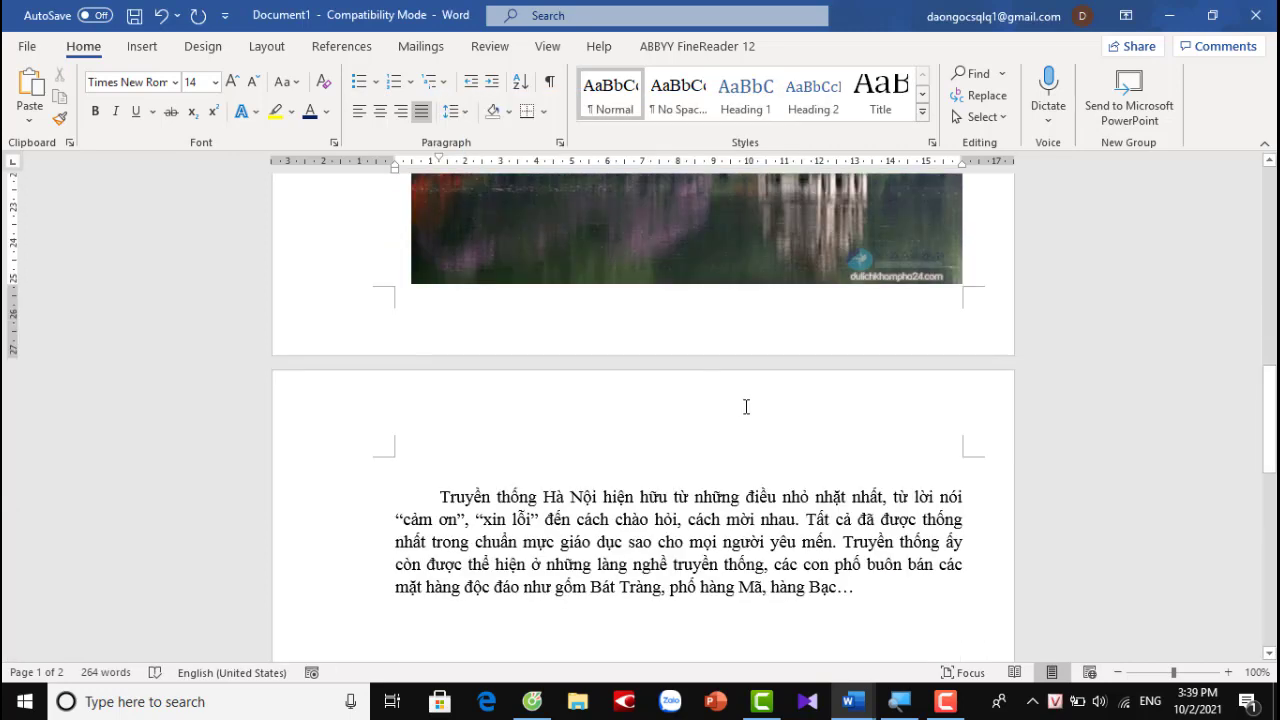
pyautogui.scroll(4, 743, 414)
pyautogui.scroll(2, 760, 415)
pyautogui.scroll(3, 773, 414)
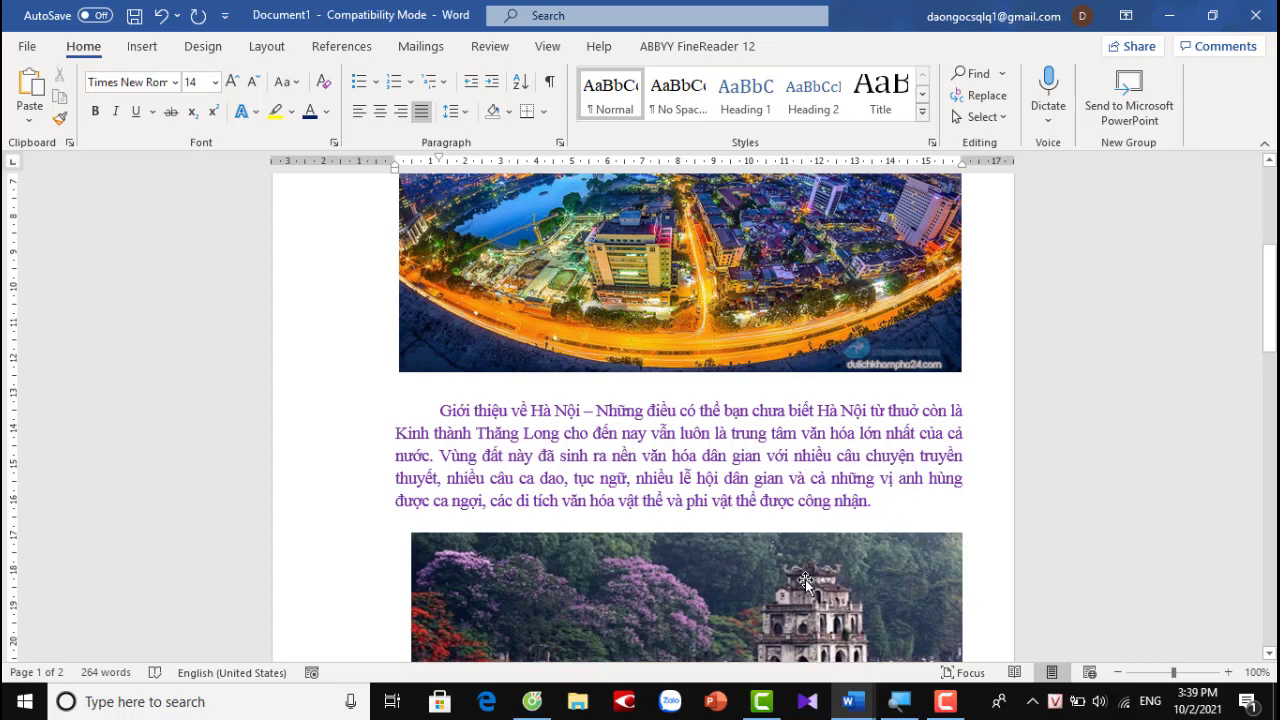
pyautogui.scroll(-2, 805, 580)
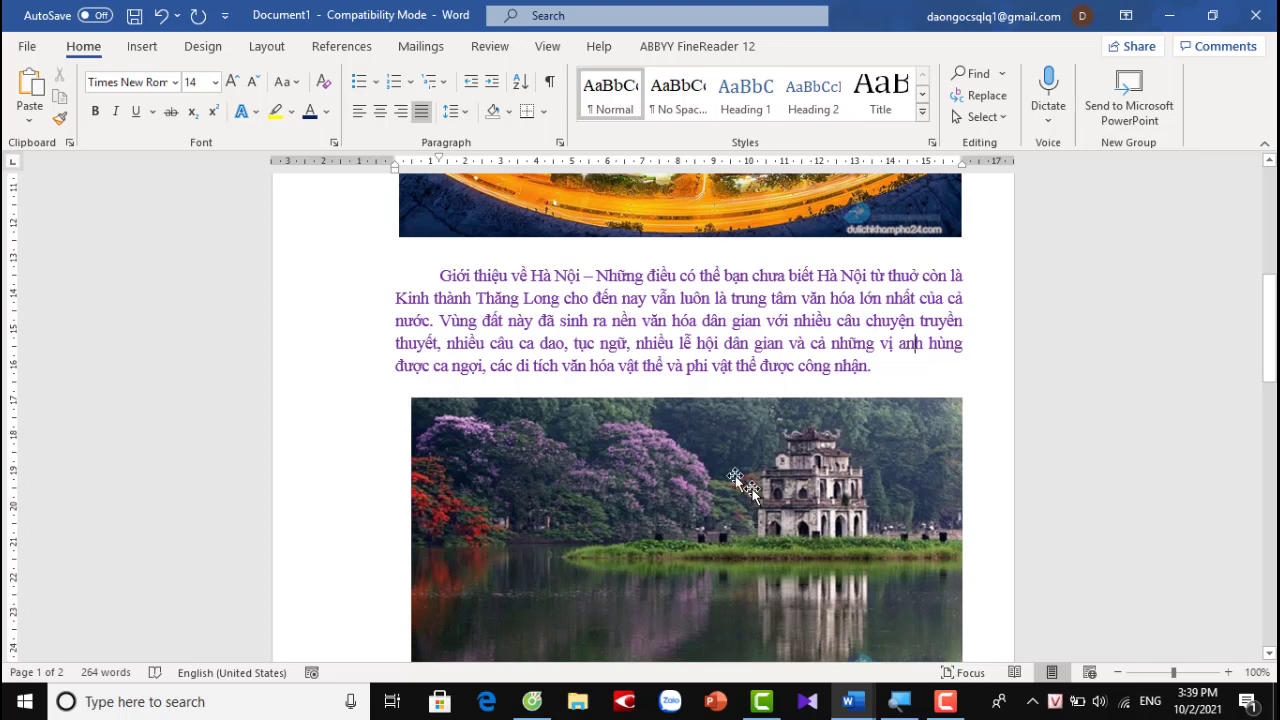
pyautogui.scroll(-8, 489, 409)
pyautogui.scroll(-3, 666, 257)
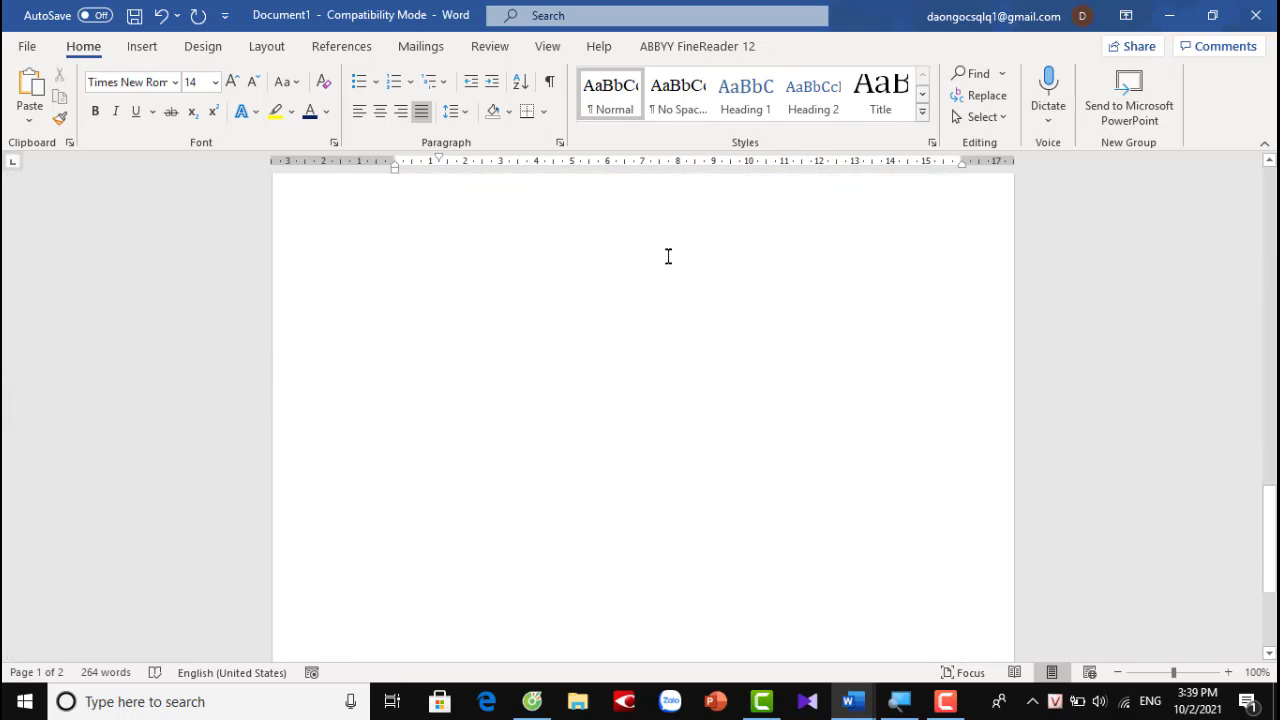
pyautogui.scroll(2, 815, 330)
pyautogui.click(902, 322)
pyautogui.press('Return')
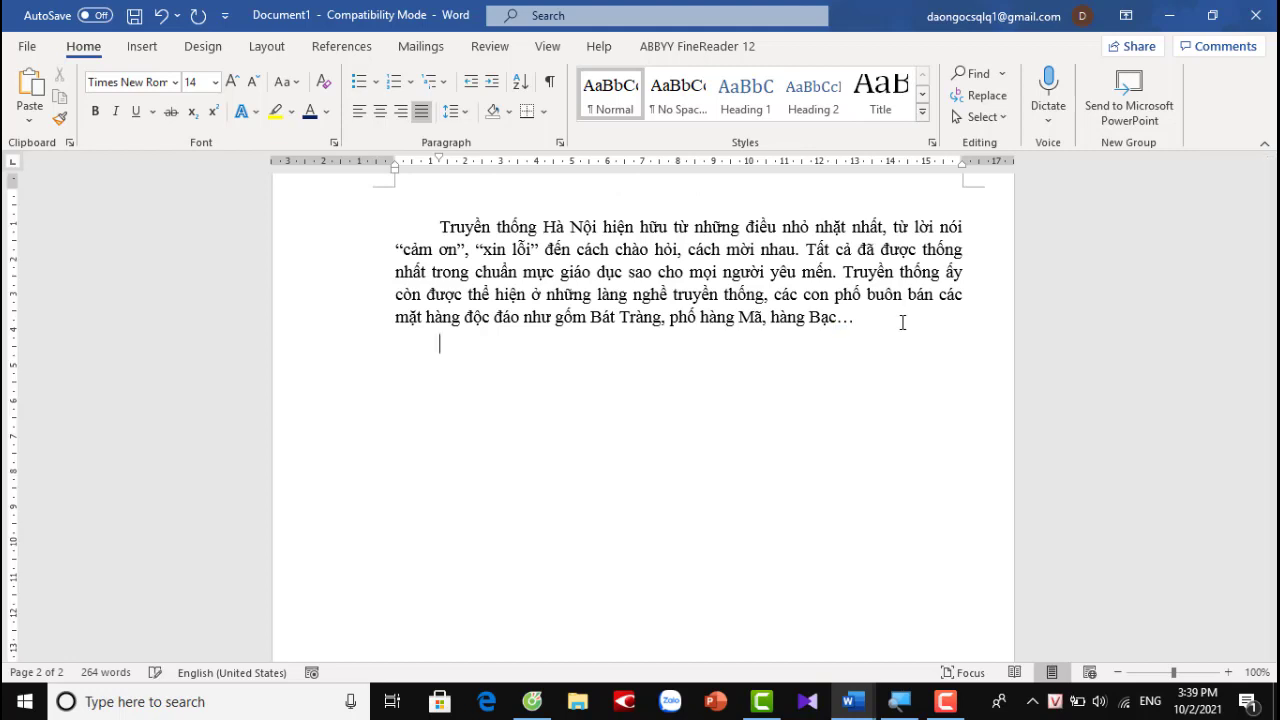
# Draw a blue rectangle, about 6,4 cm by 15,64 cm, under the Truyền thống paragraph.
pyautogui.click(142, 46)
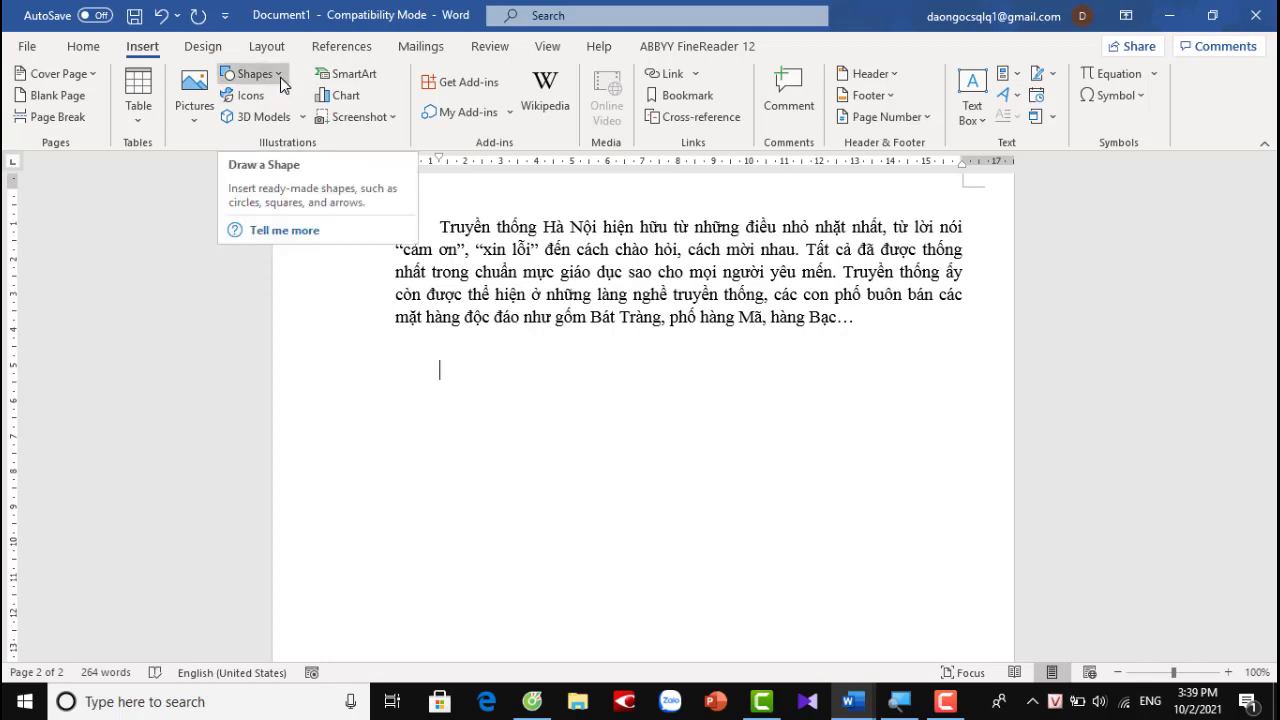
pyautogui.click(280, 77)
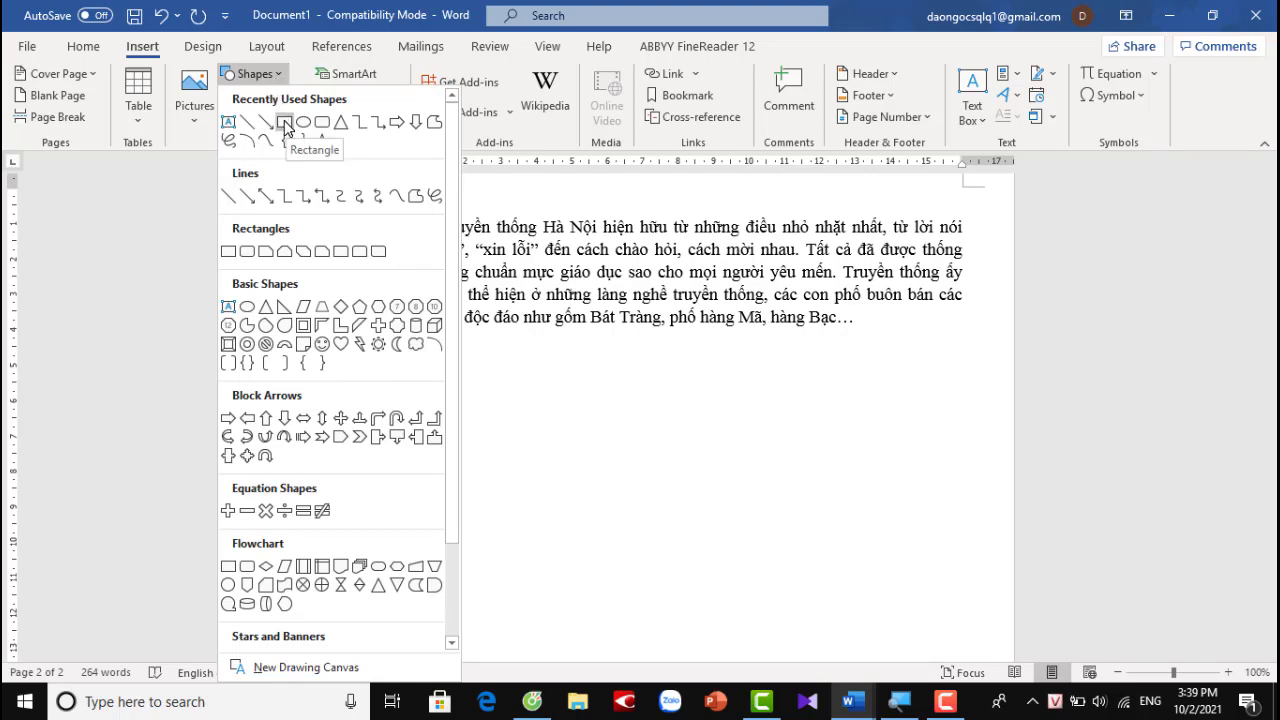
pyautogui.click(285, 122)
pyautogui.moveTo(411, 357)
pyautogui.mouseDown()
pyautogui.moveTo(734, 557)
pyautogui.moveTo(966, 584)
pyautogui.mouseUp()
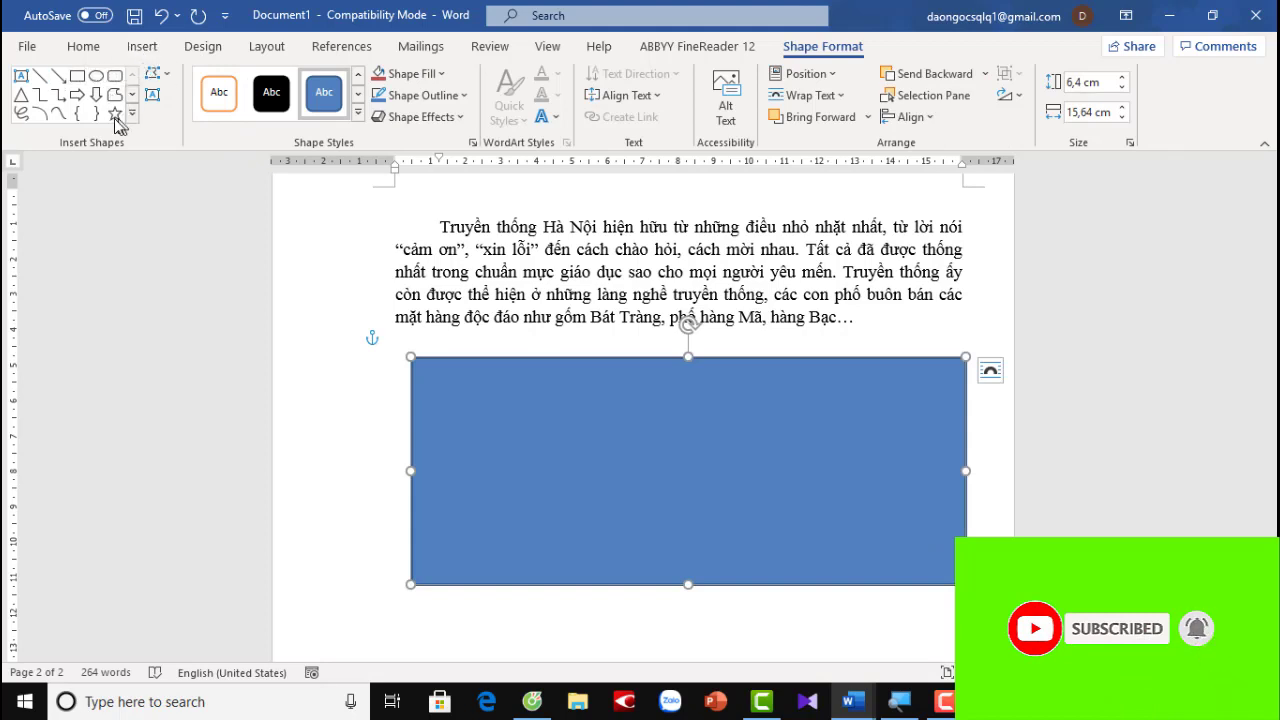
# Draw a five-pointed star and centre it on the rectangle.
pyautogui.click(115, 116)
pyautogui.moveTo(540, 398); pyautogui.dragTo(771, 600)
pyautogui.moveTo(700, 514); pyautogui.dragTo(664, 668)
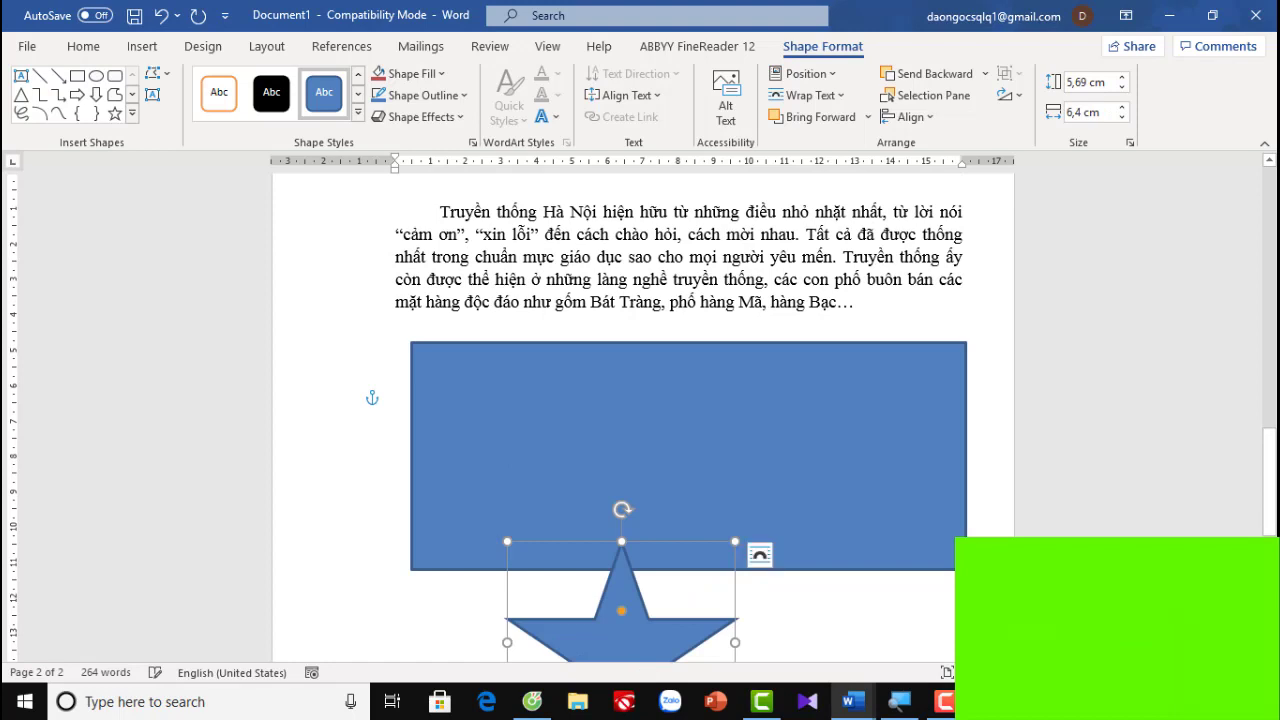
pyautogui.moveTo(621, 610)
pyautogui.mouseDown()
pyautogui.moveTo(657, 410)
pyautogui.moveTo(714, 384)
pyautogui.moveTo(700, 378)
pyautogui.mouseUp()
pyautogui.scroll(-3, 796, 505)
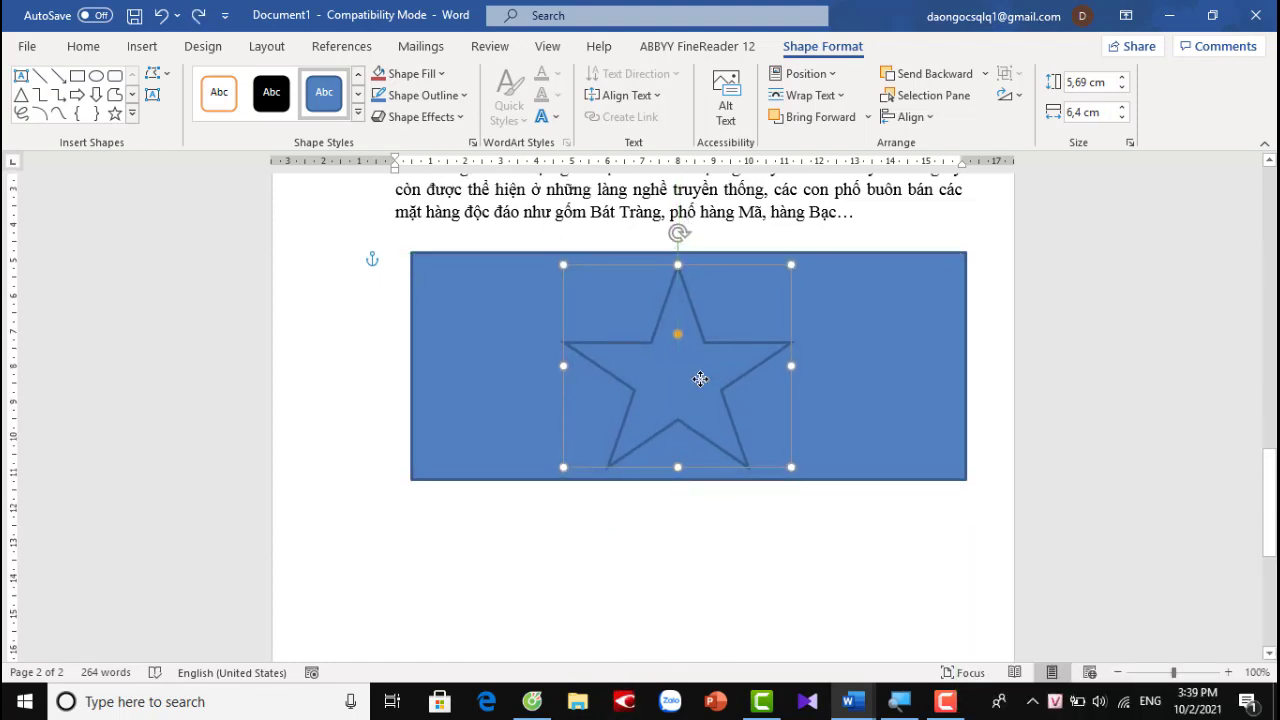
# Fill the rectangle red and the star yellow.
pyautogui.click(890, 352)
pyautogui.click(442, 76)
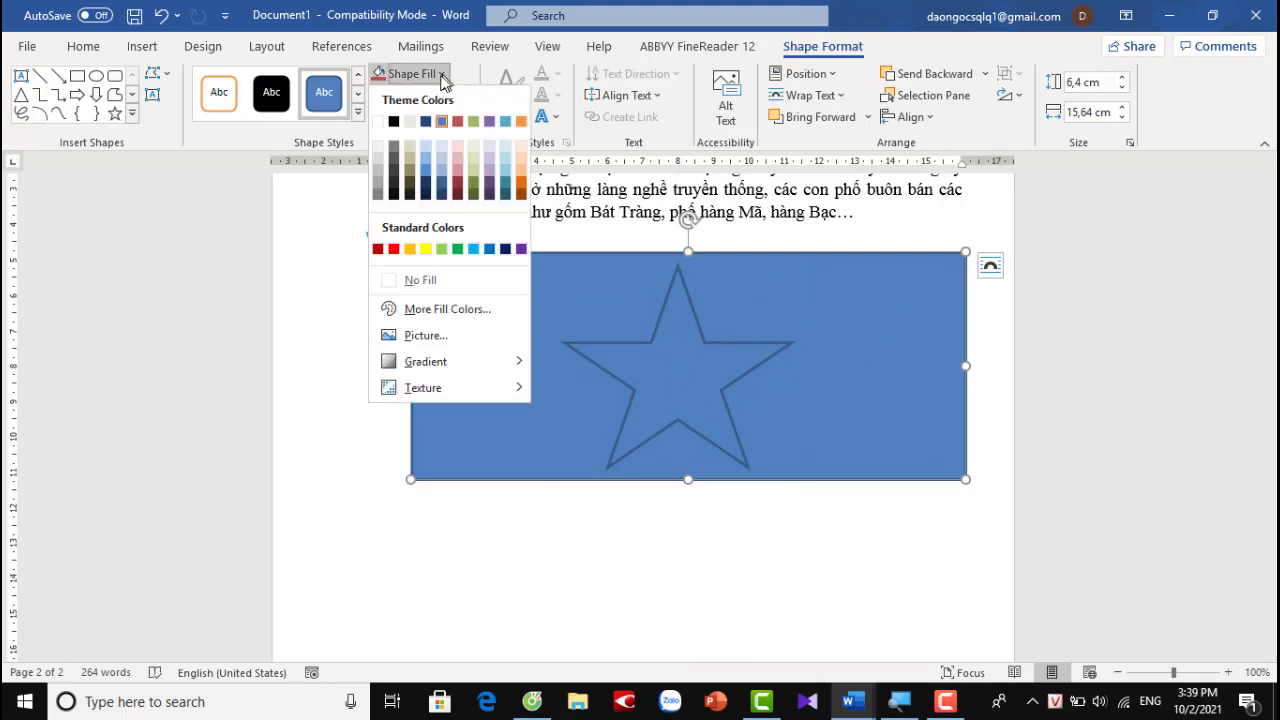
pyautogui.click(394, 250)
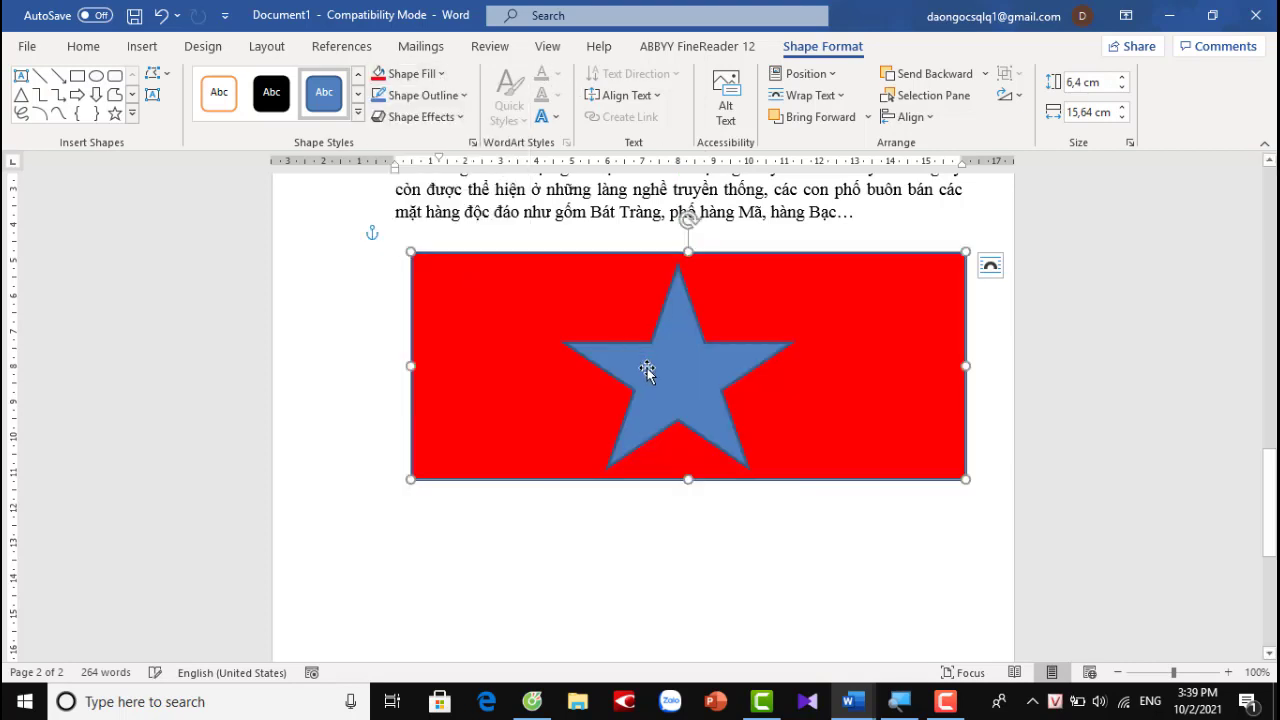
pyautogui.click(648, 368)
pyautogui.click(440, 74)
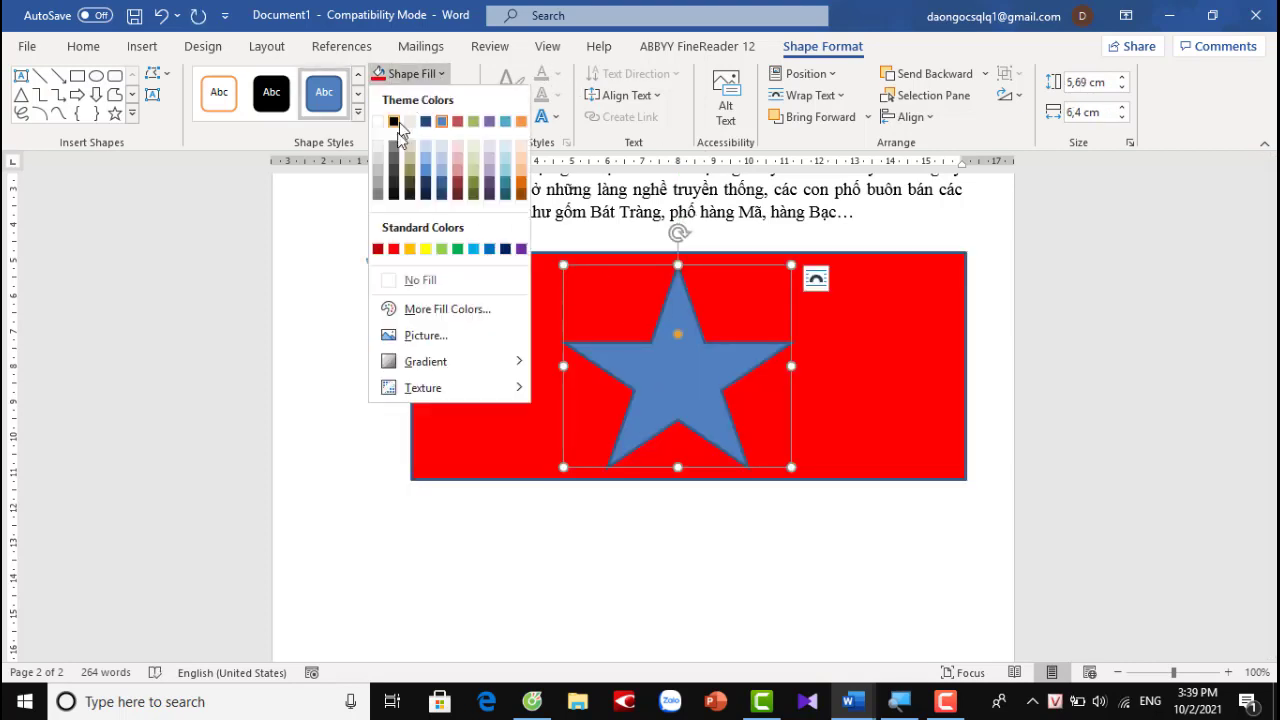
pyautogui.click(420, 249)
pyautogui.click(843, 366)
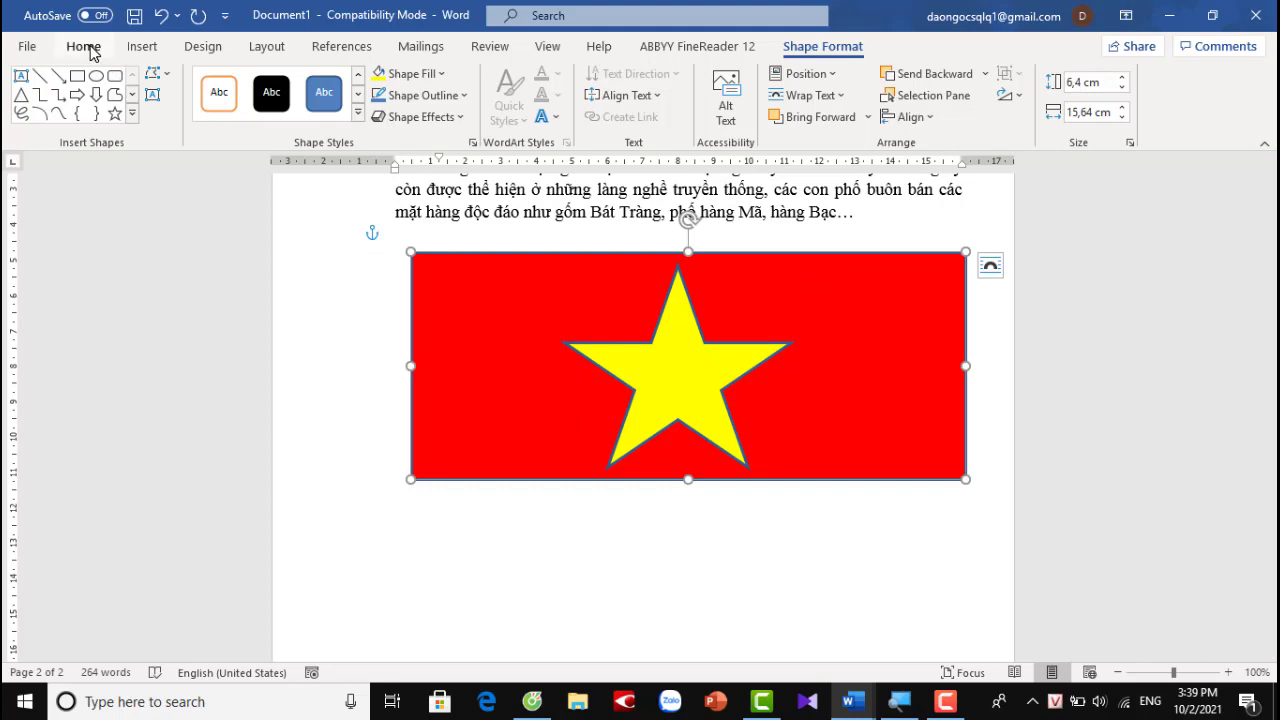
# Insert a default chart with a Series 1–3 legend near the star flag.
pyautogui.click(138, 48)
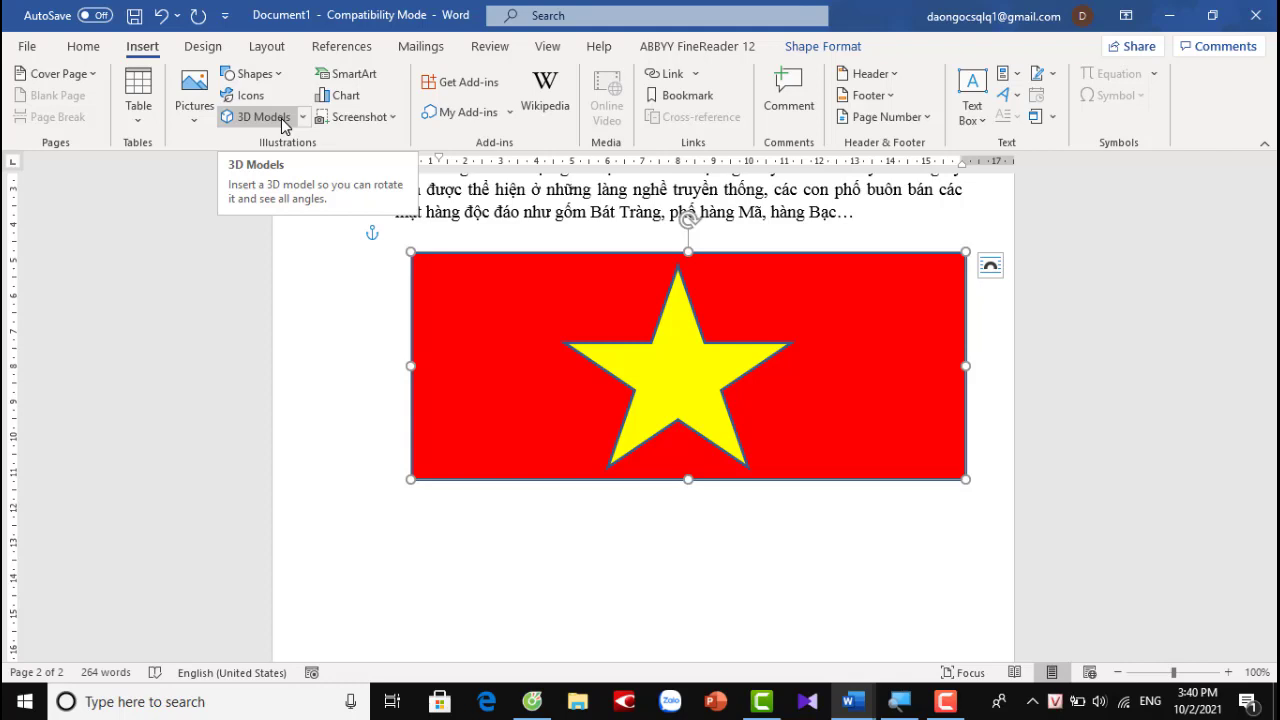
pyautogui.click(303, 117)
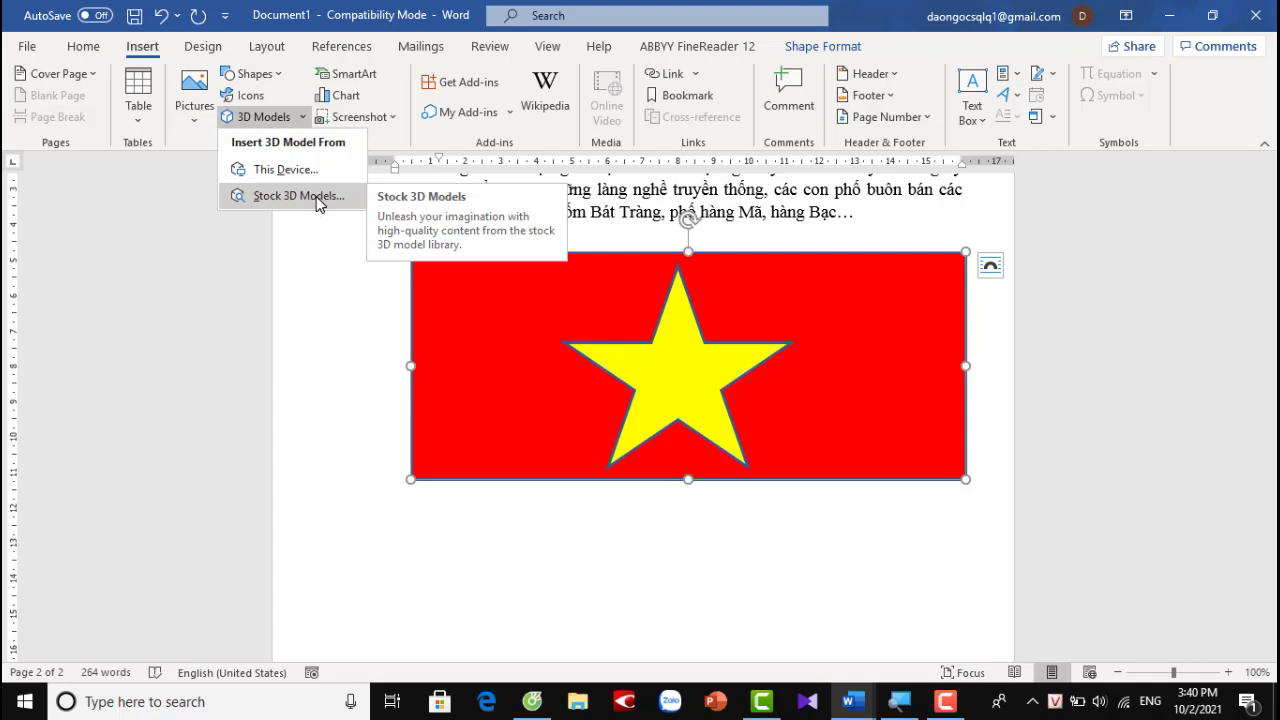
pyautogui.click(317, 300)
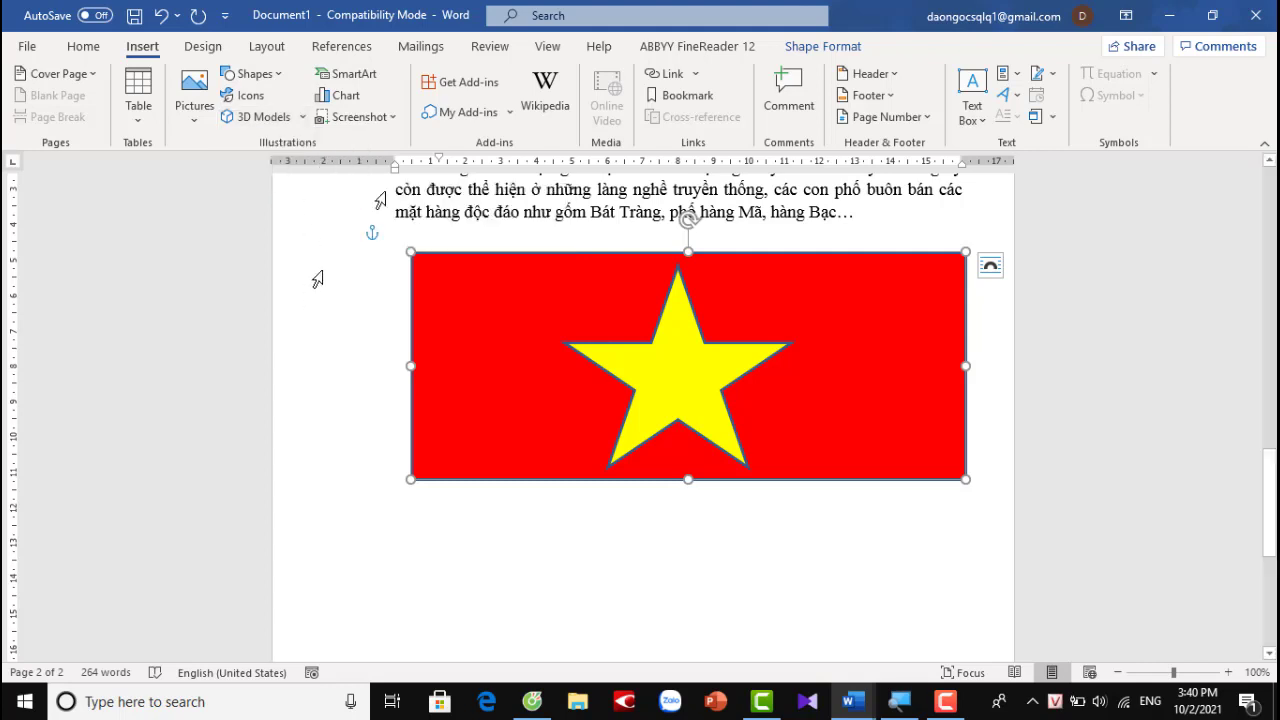
pyautogui.click(350, 97)
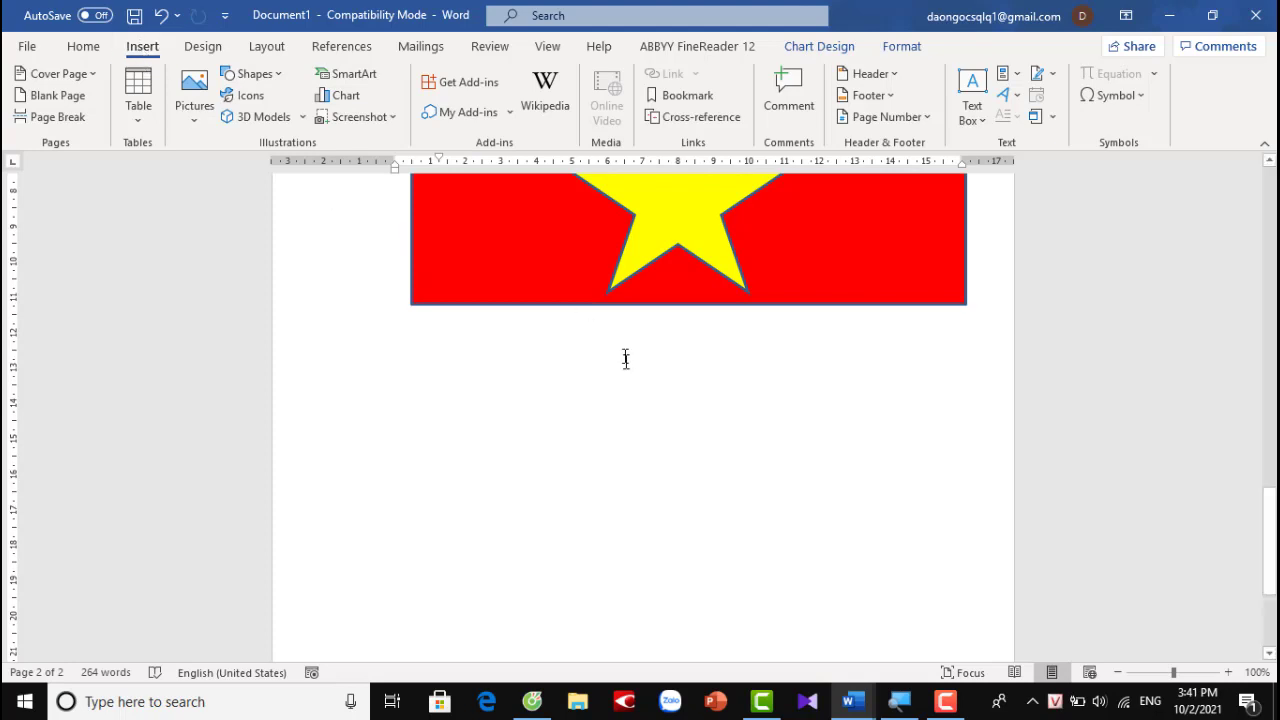
pyautogui.scroll(2, 623, 357)
pyautogui.scroll(1, 820, 357)
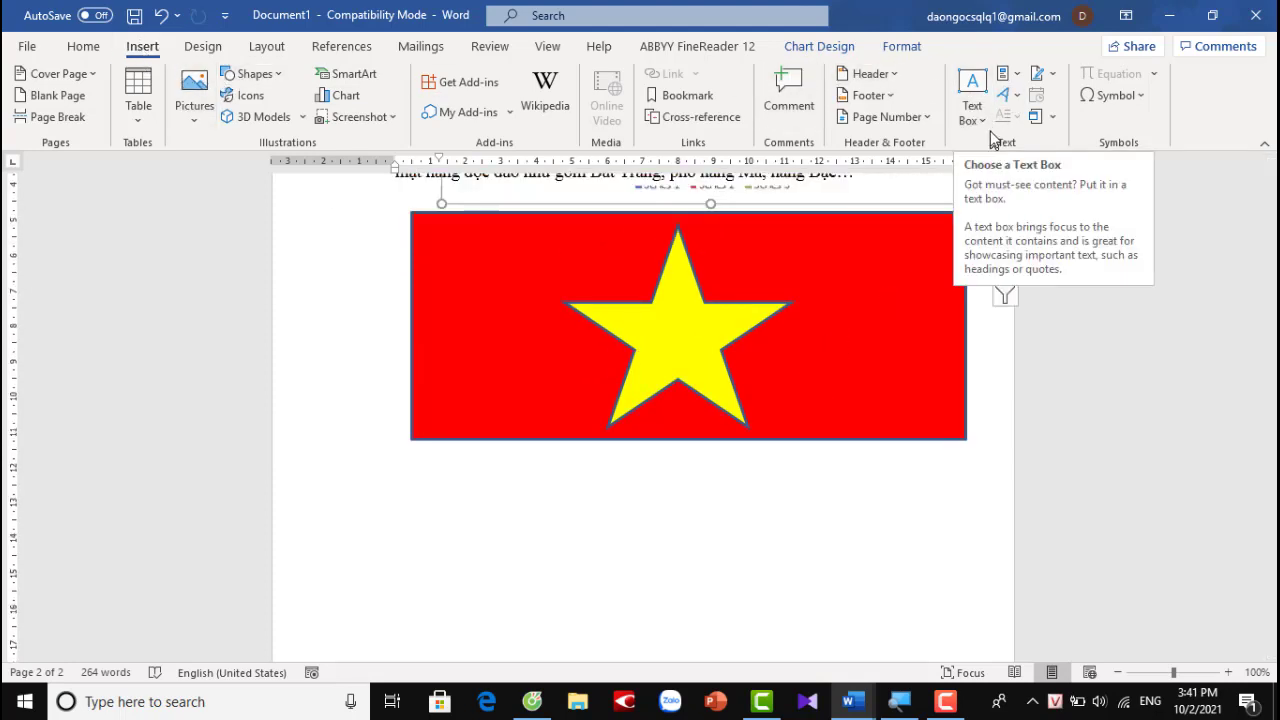
# Draw an empty text box, about 6,03 cm by 15,56 cm, beneath the red star flag.
pyautogui.click(972, 108)
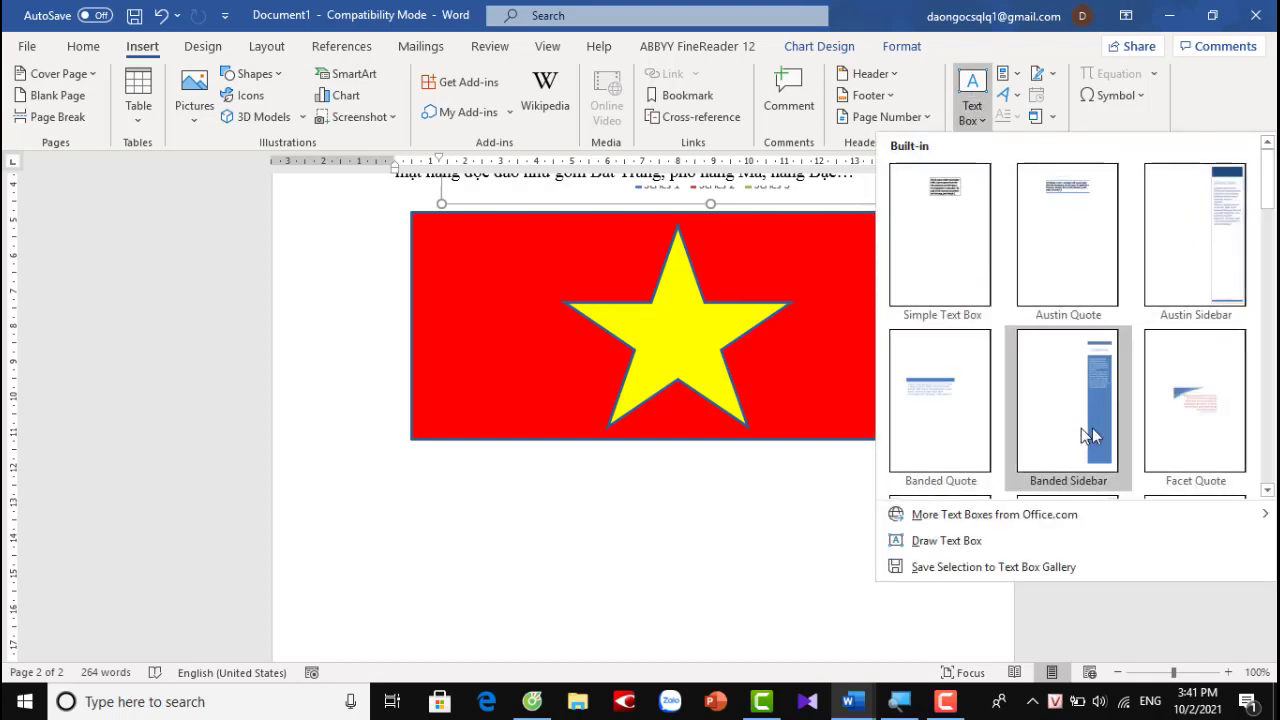
pyautogui.scroll(-5, 1198, 384)
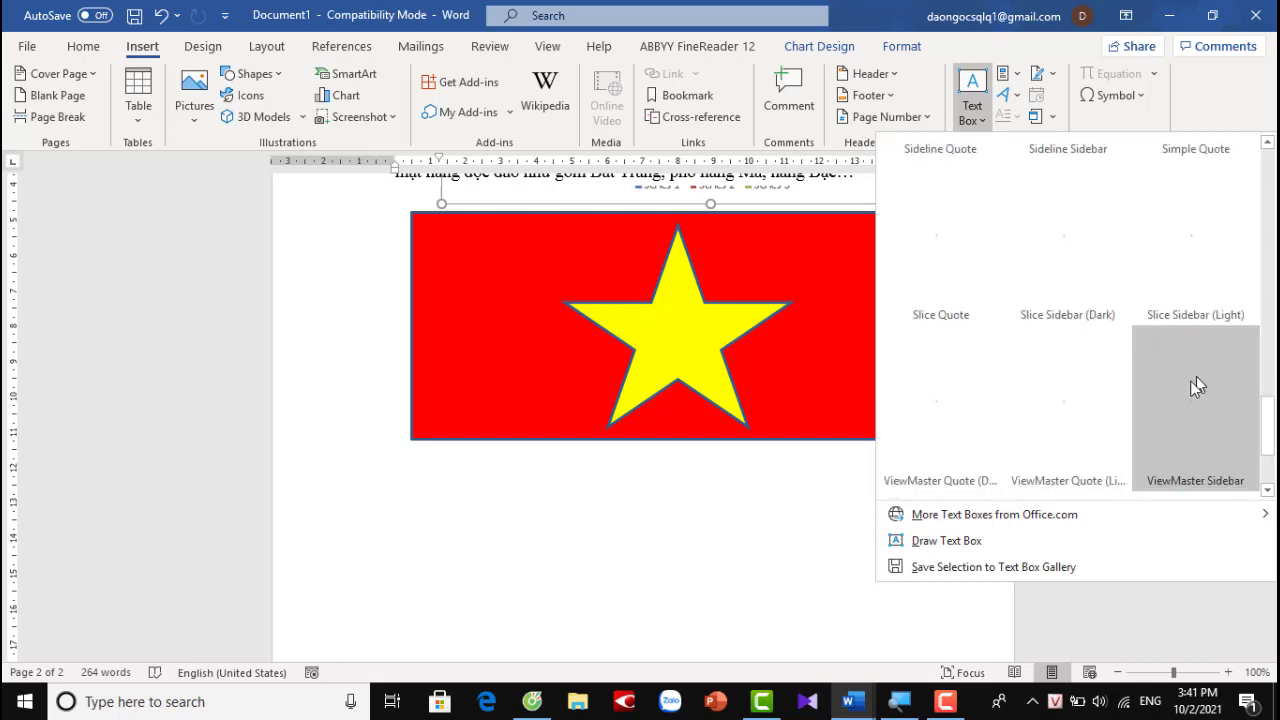
pyautogui.click(935, 542)
pyautogui.moveTo(402, 470); pyautogui.dragTo(952, 662)
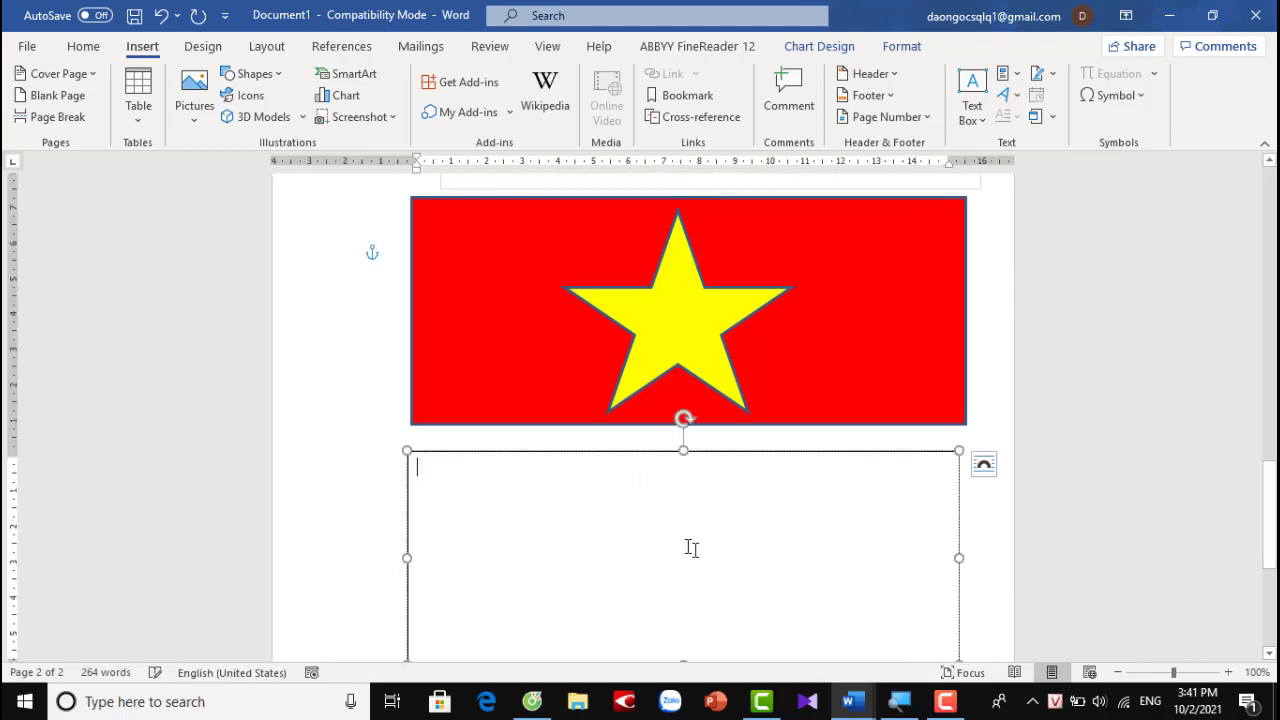
pyautogui.scroll(-2, 686, 535)
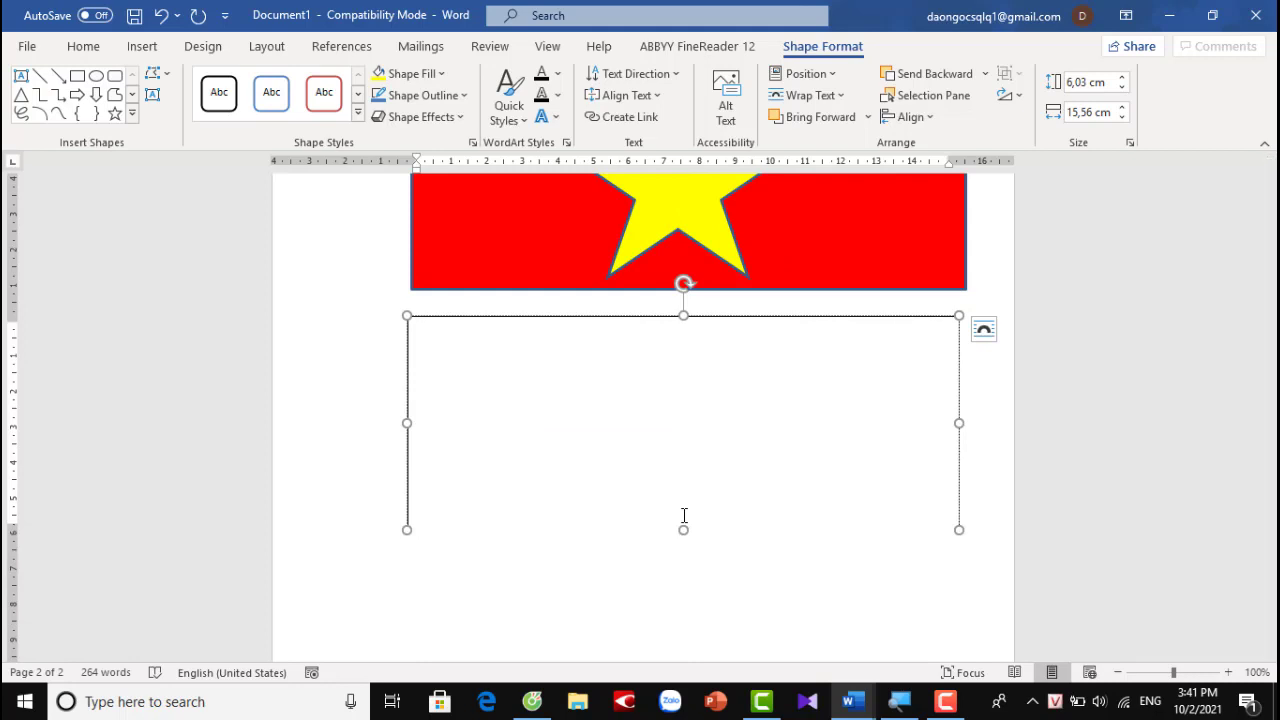
# Type 'Hướng dẫn cách soạn thảo văn bản bằng word.' into the text box and reselect it.
pyautogui.write('Hướng dẫn cách')
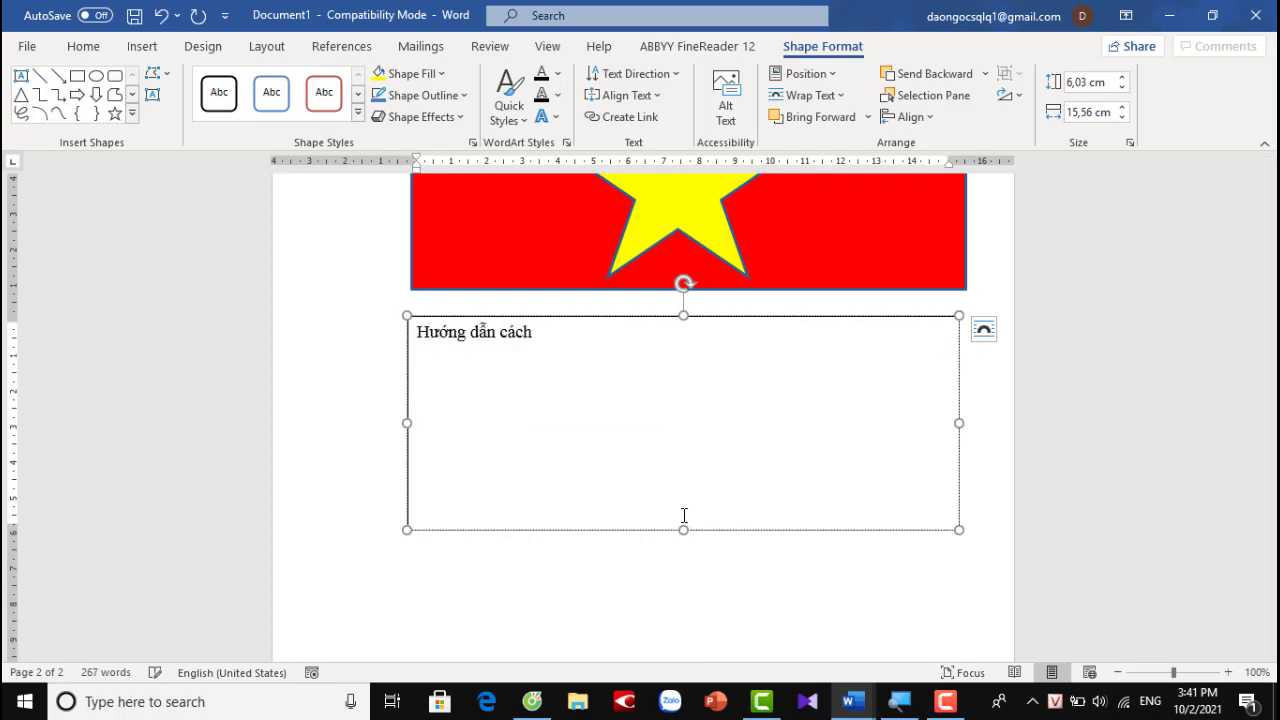
pyautogui.write(' soạn')
pyautogui.write(' thảo văn ban')
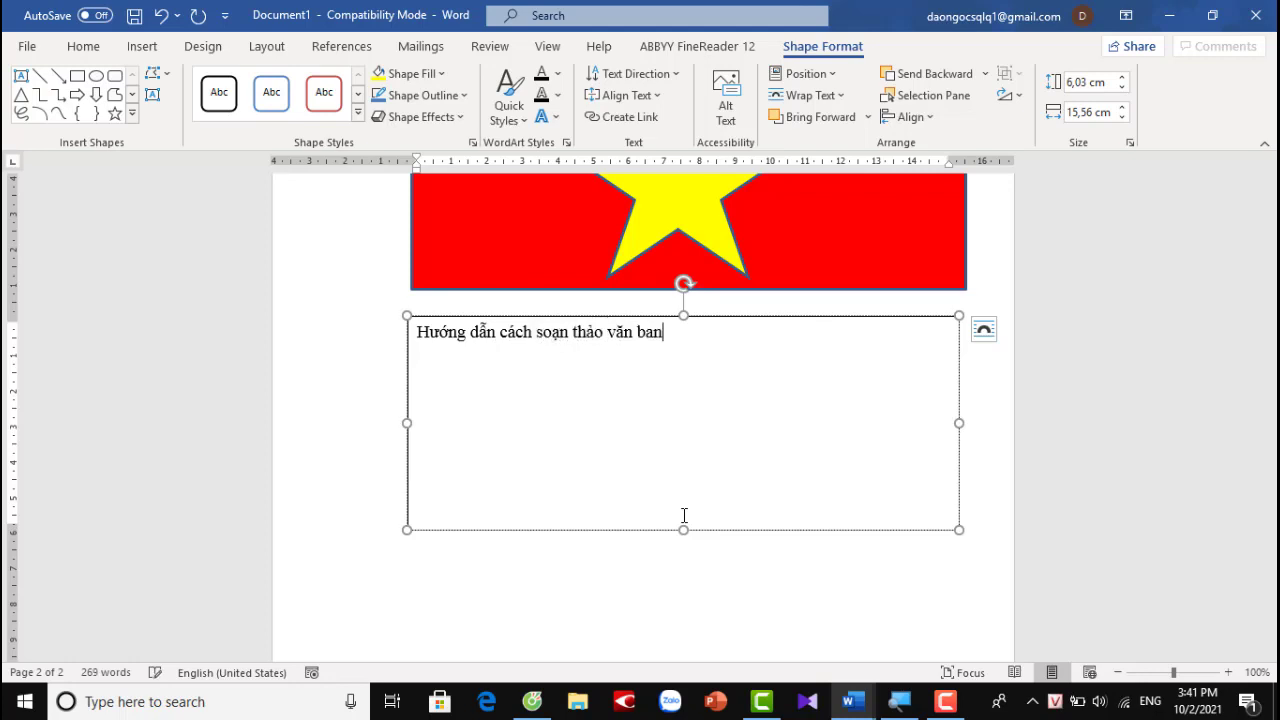
pyautogui.write('ằng')
pyautogui.write('d.')
pyautogui.click(883, 557)
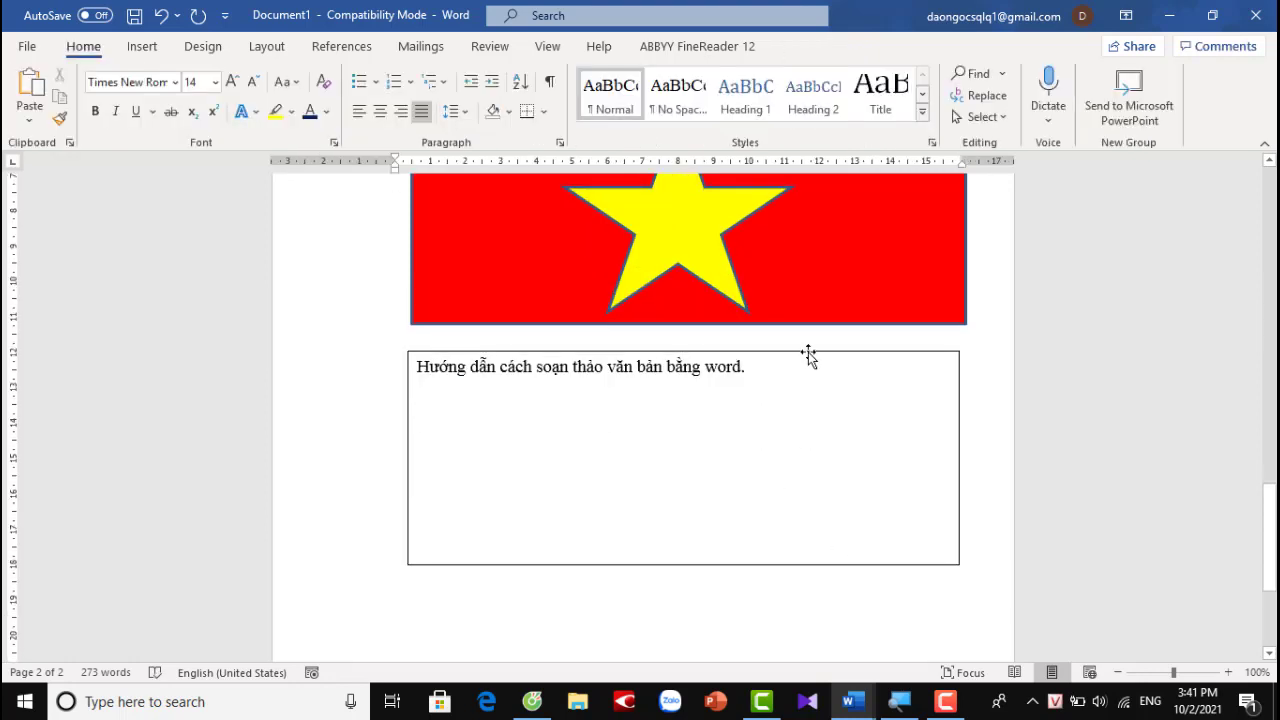
pyautogui.click(808, 352)
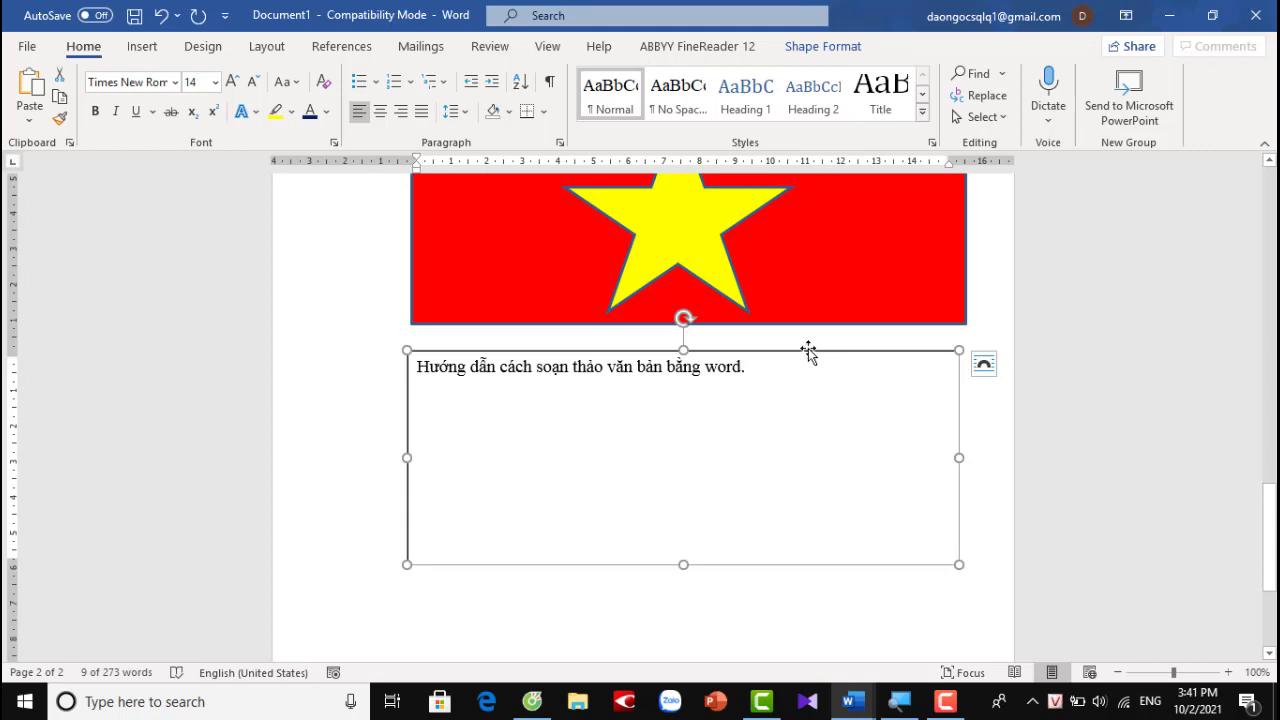
pyautogui.click(817, 47)
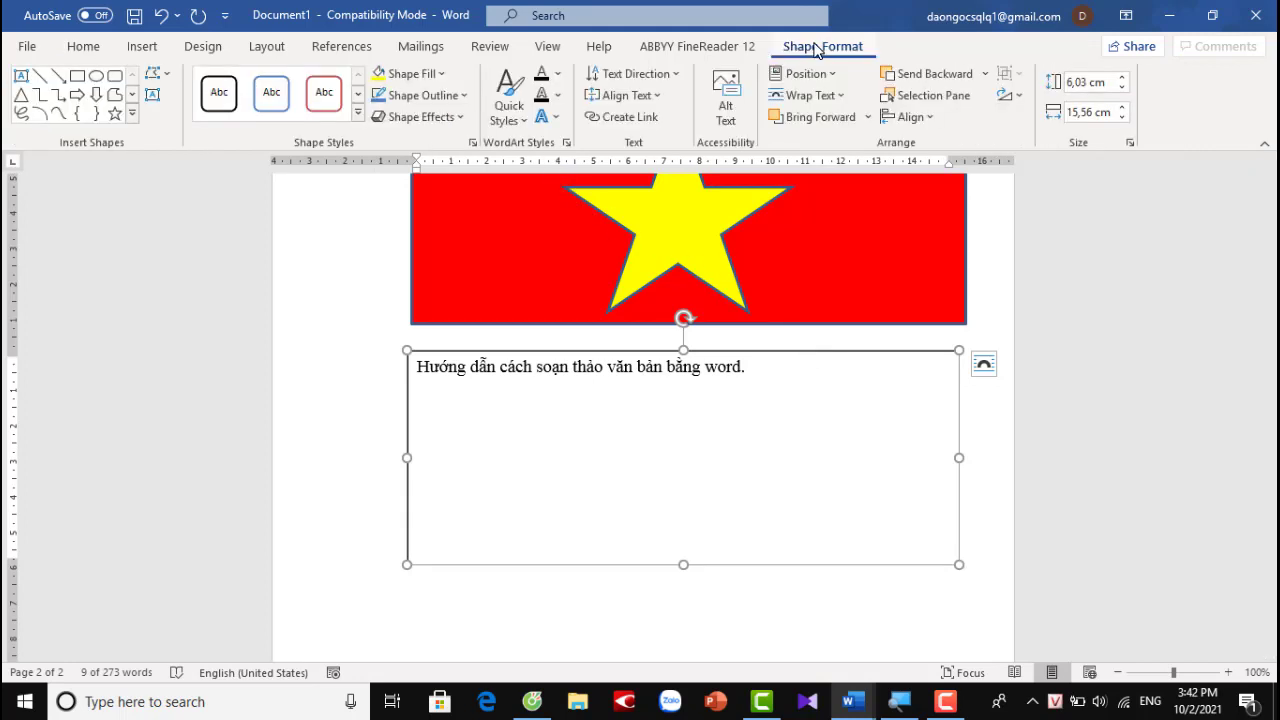
# Remove the caption text box's border with Shape Outline > No Outline.
pyautogui.click(464, 95)
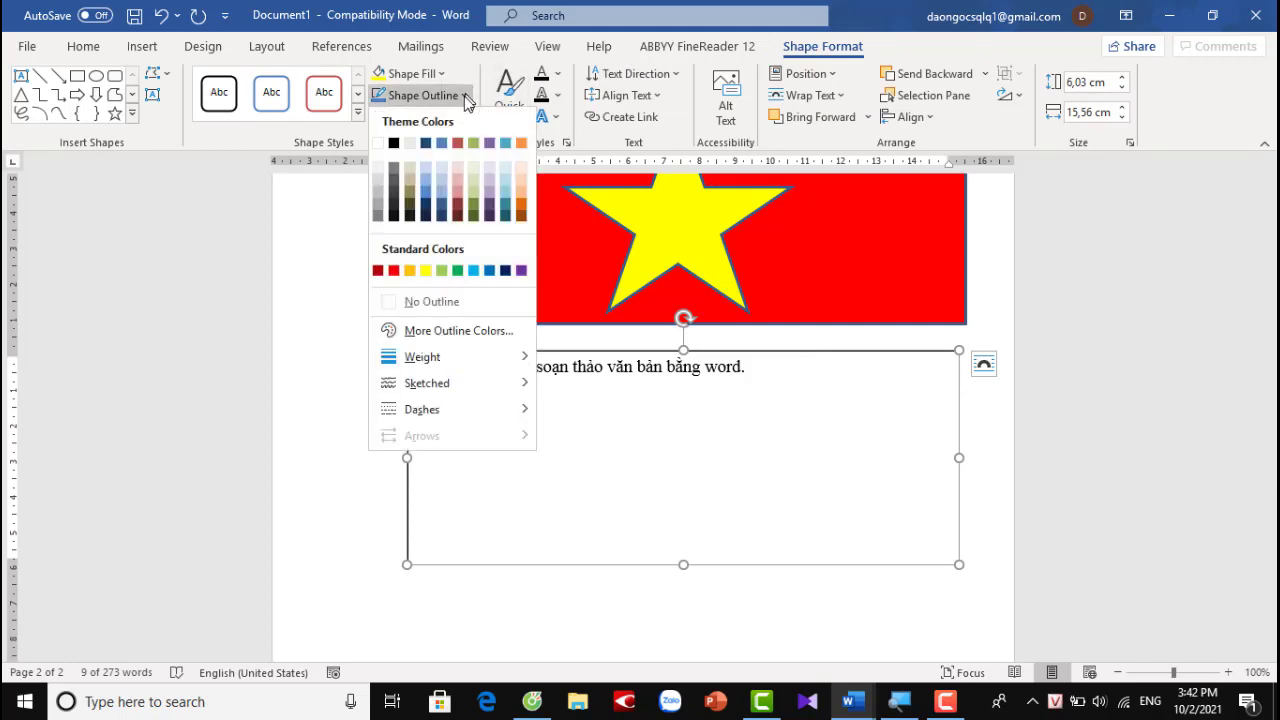
pyautogui.click(430, 302)
pyautogui.click(854, 640)
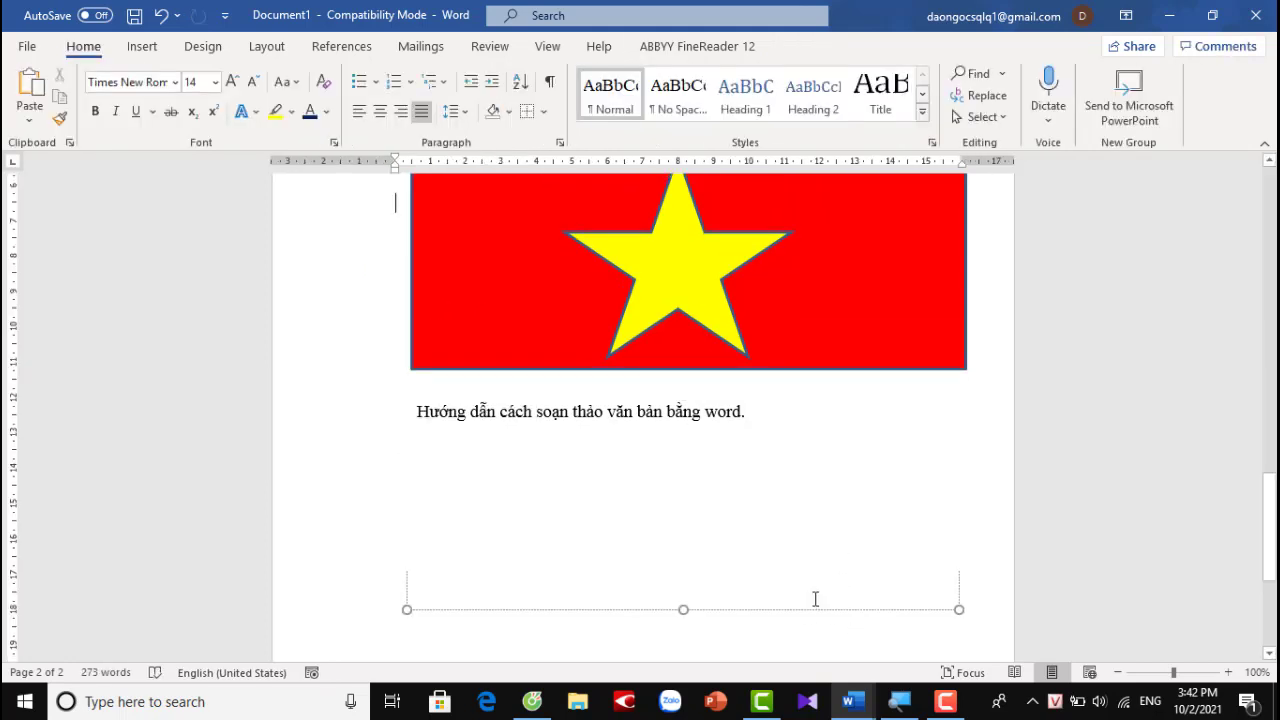
# Drag the caption text box's bottom edge up so it fits its single line of text.
pyautogui.scroll(-2, 698, 542)
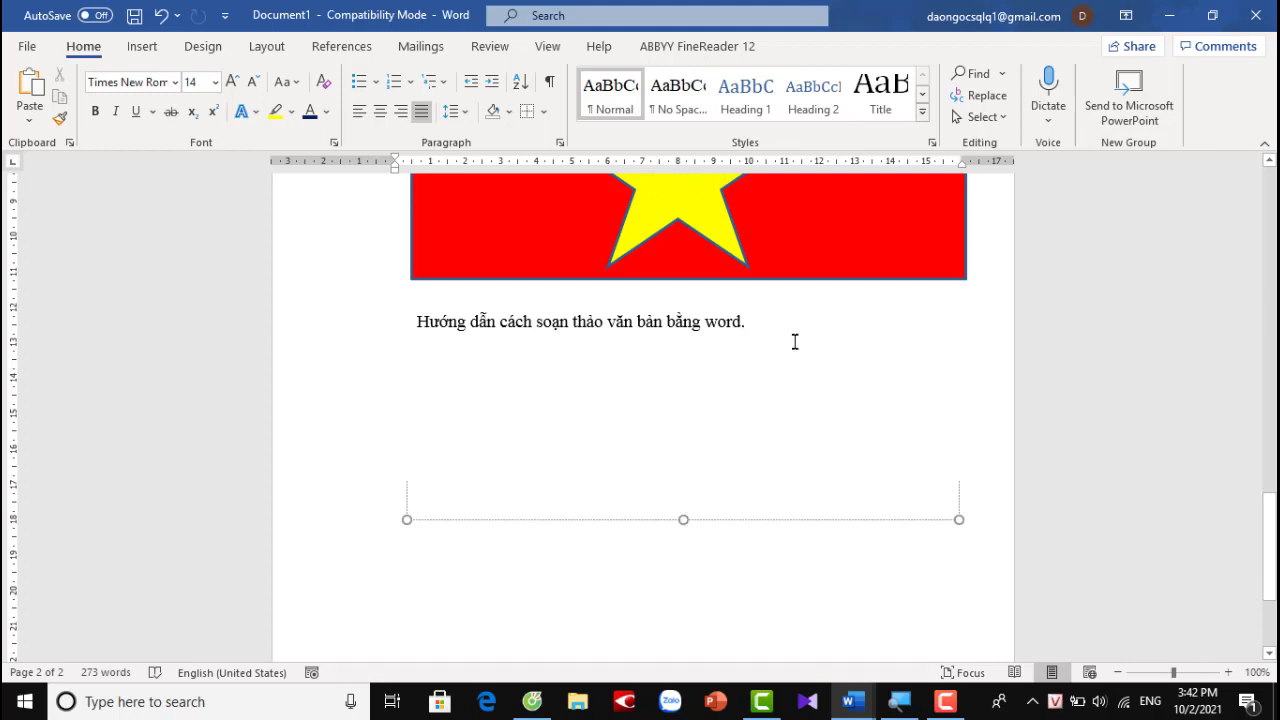
pyautogui.click(815, 398)
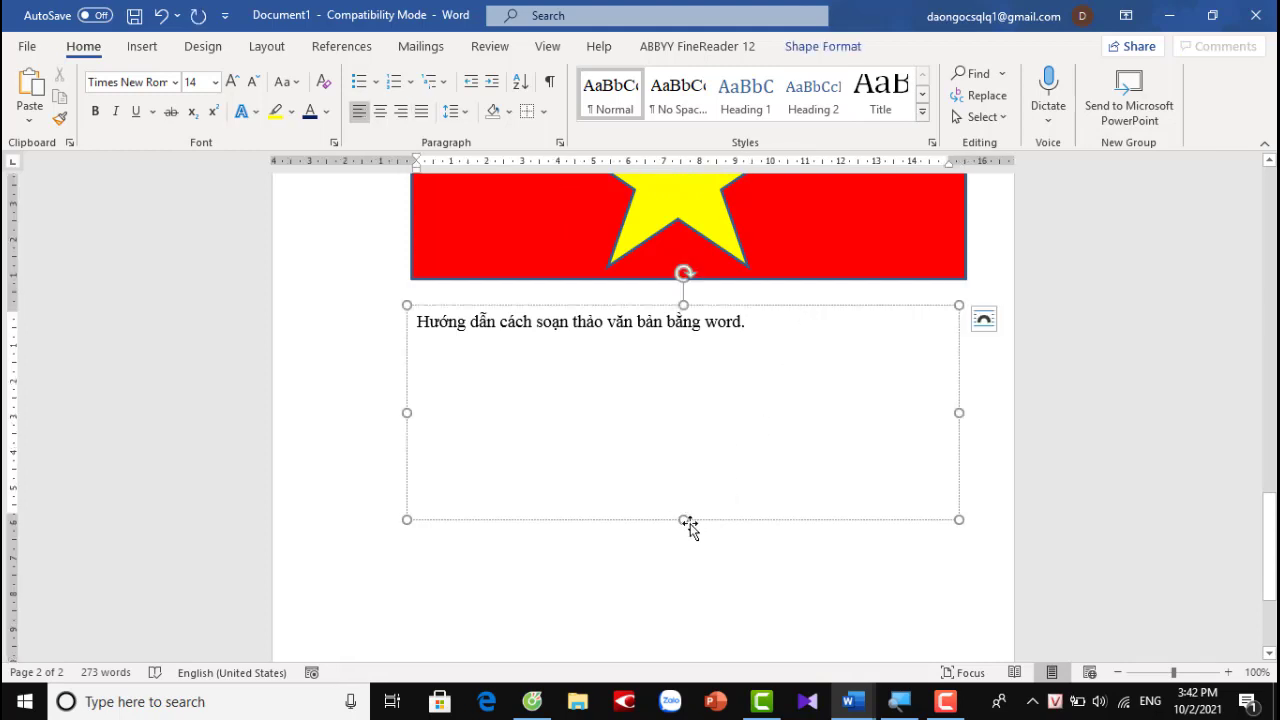
pyautogui.moveTo(683, 518); pyautogui.dragTo(692, 340)
pyautogui.click(706, 422)
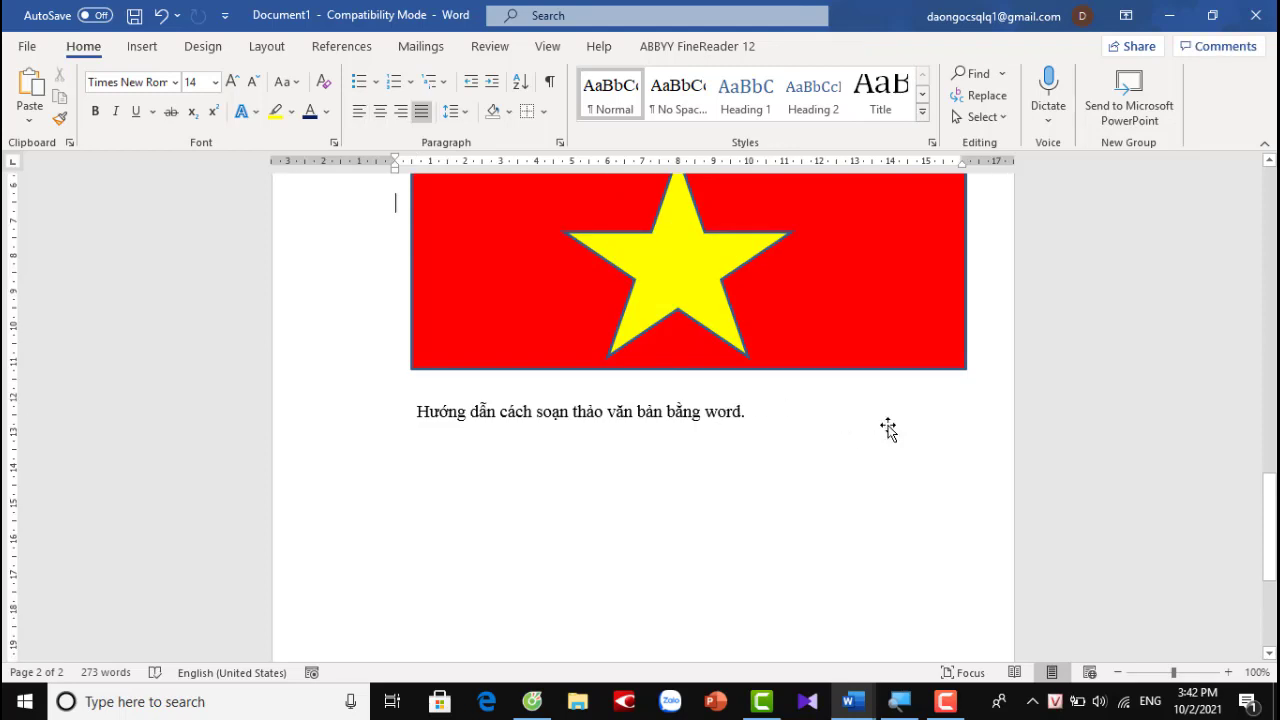
pyautogui.click(158, 47)
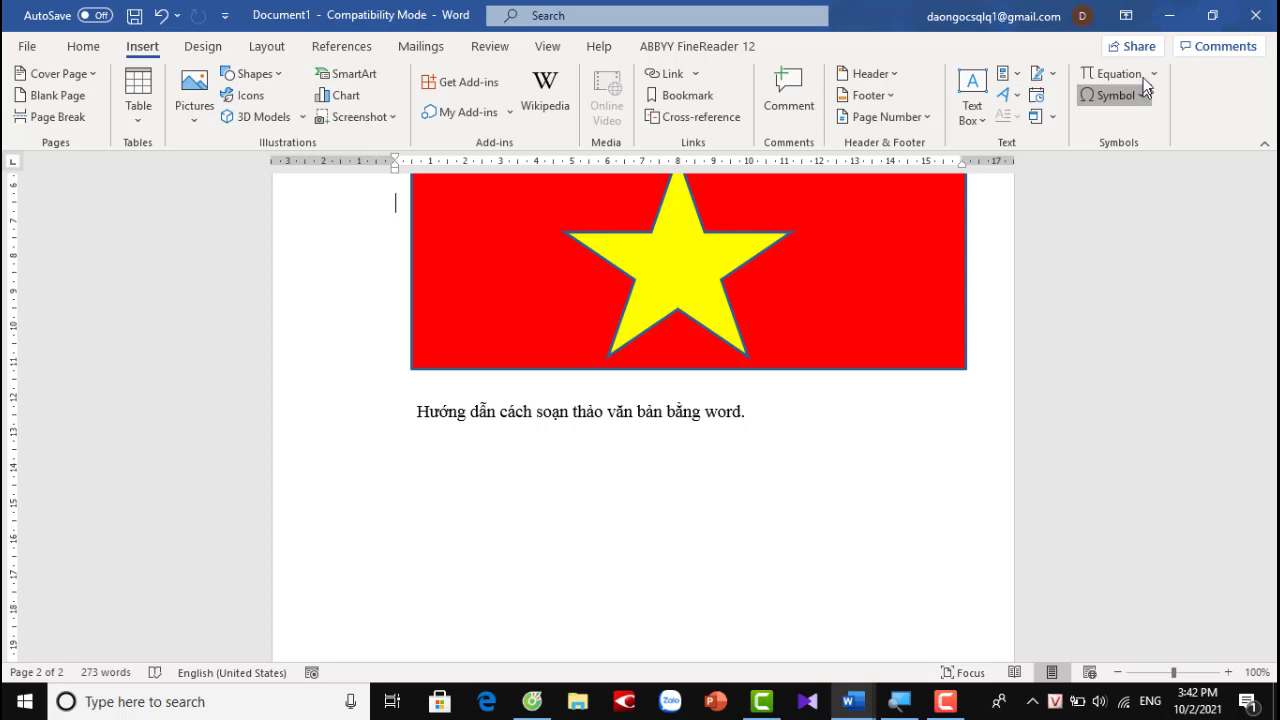
# Insert an ampersand (&) beside the flag from Recently used symbols in the Symbol dialog.
pyautogui.click(1138, 96)
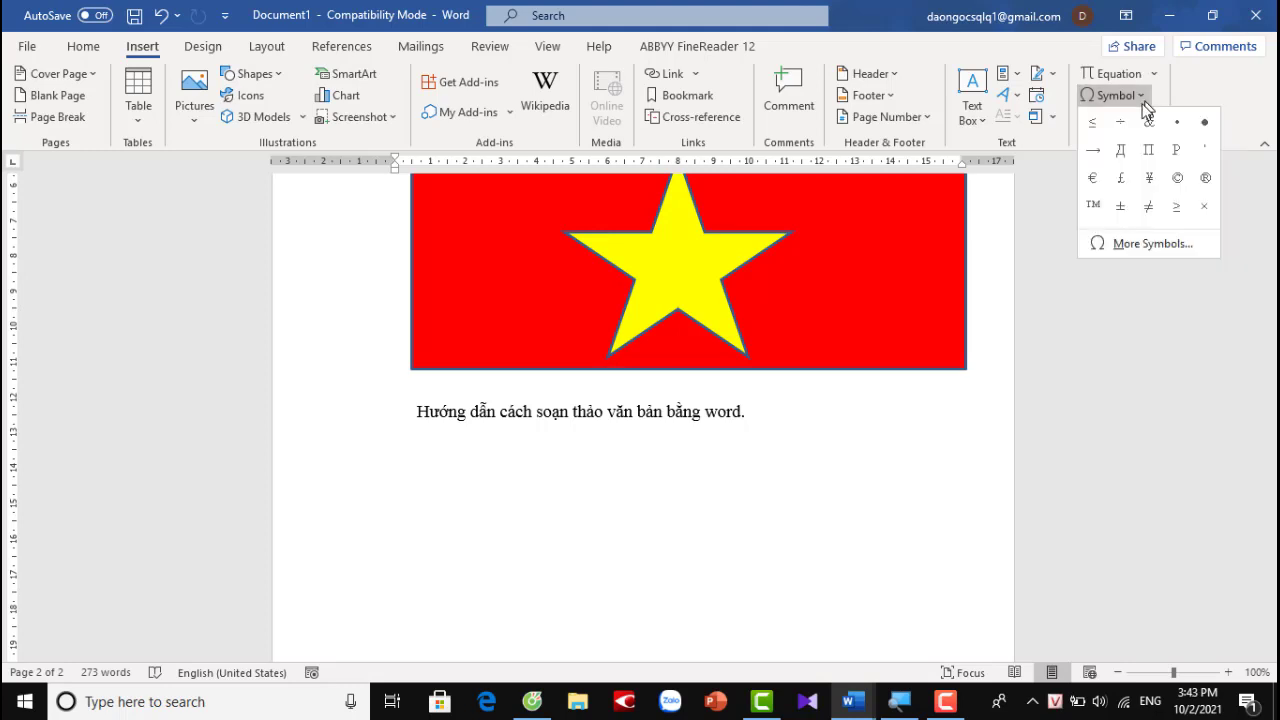
pyautogui.click(1155, 244)
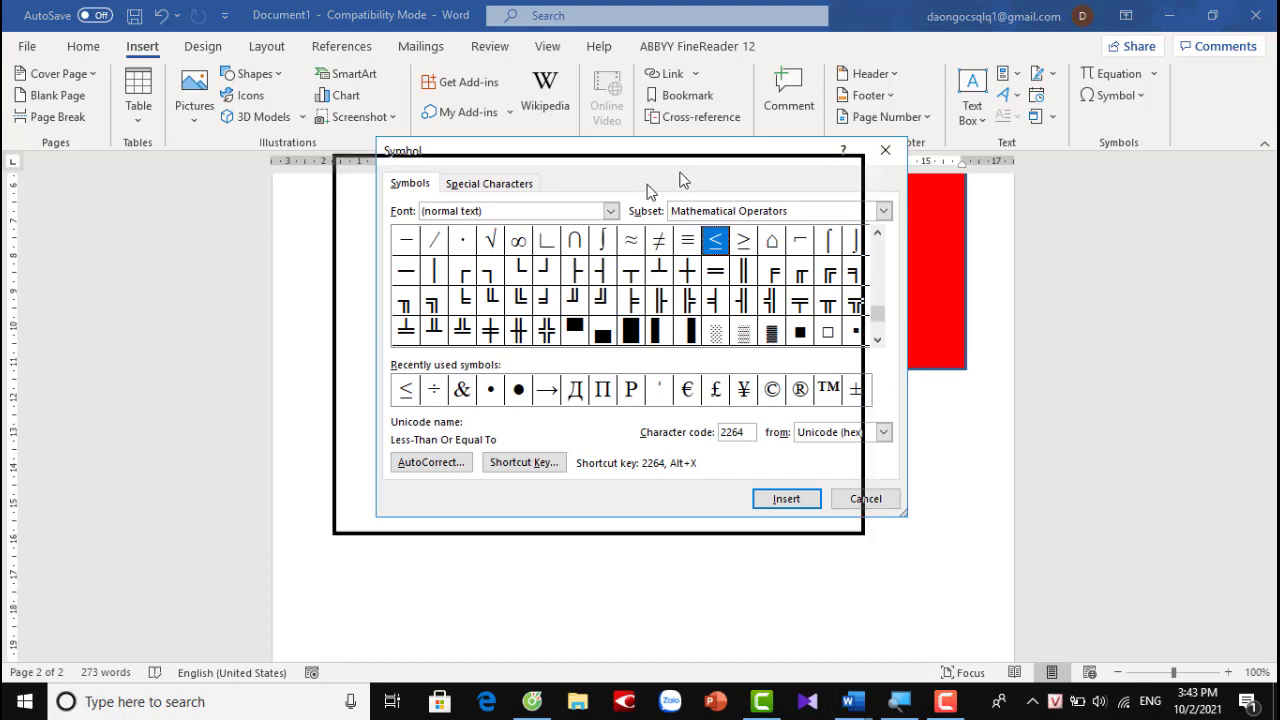
pyautogui.moveTo(680, 180); pyautogui.dragTo(474, 211)
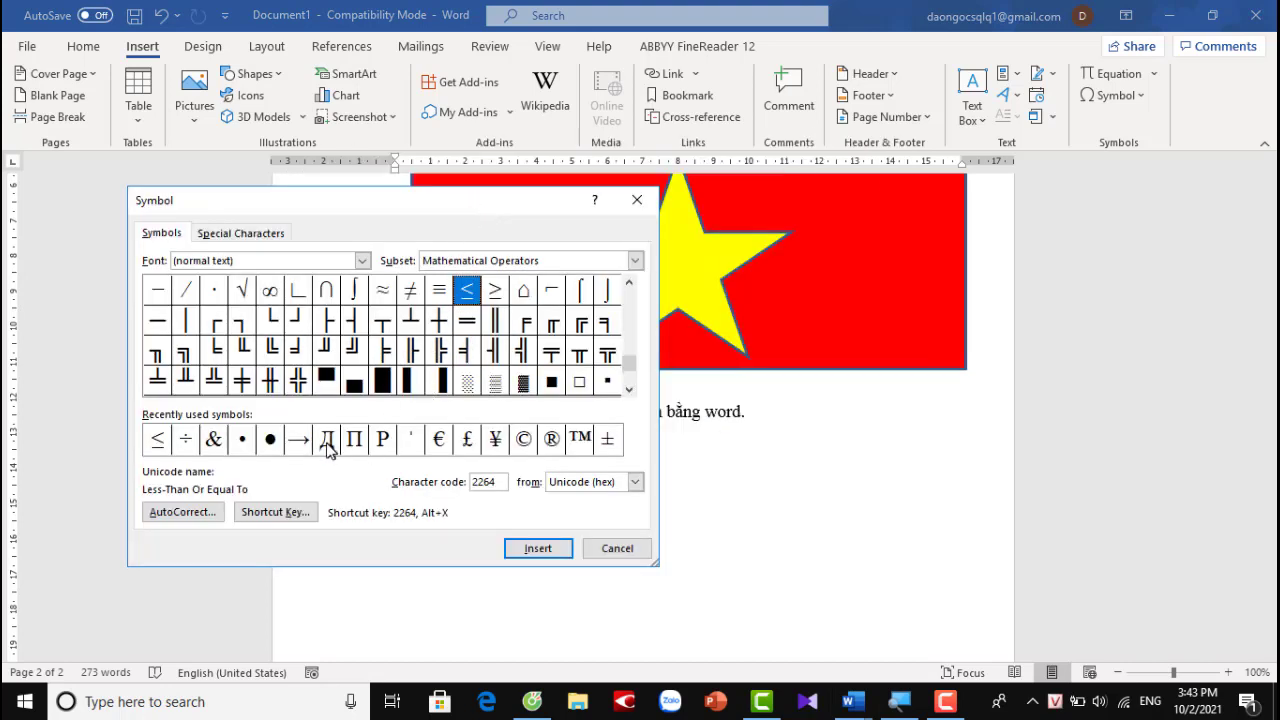
pyautogui.click(214, 440)
pyautogui.click(540, 550)
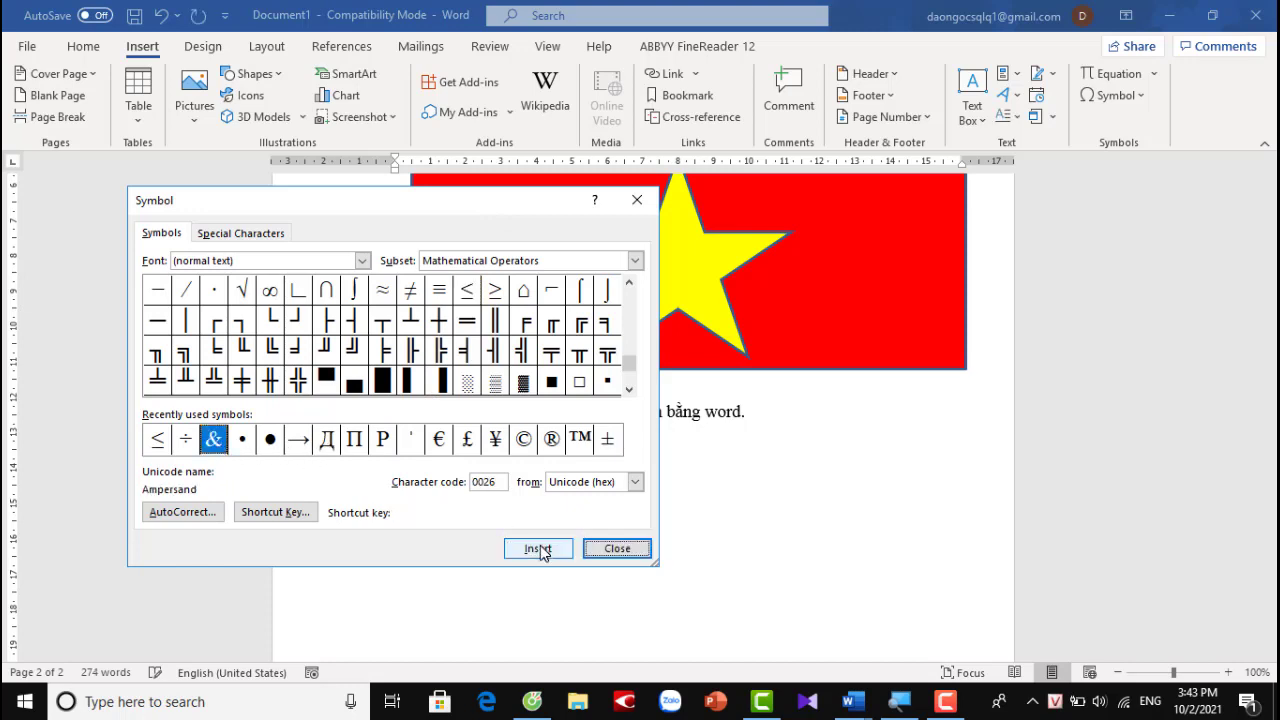
# Close the Symbol dialog and delete the inserted ampersand with Backspace.
pyautogui.click(600, 549)
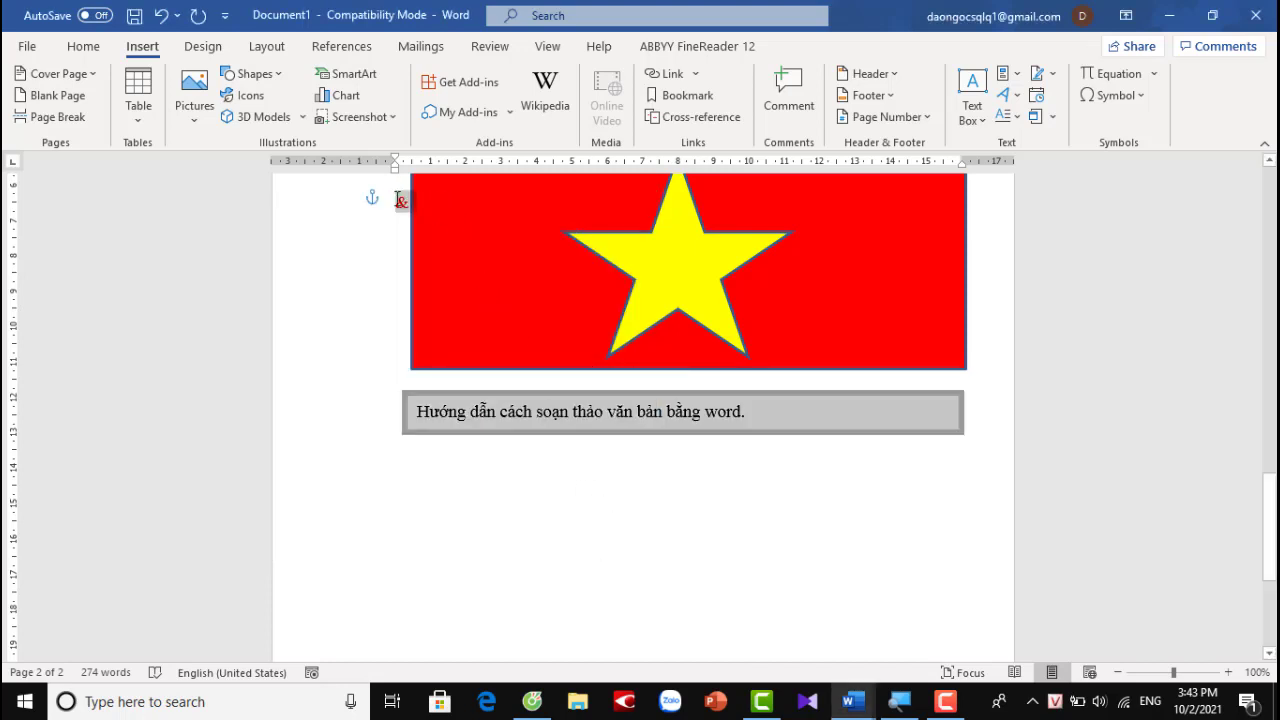
pyautogui.moveTo(416, 411); pyautogui.dragTo(745, 411)
pyautogui.click(410, 202)
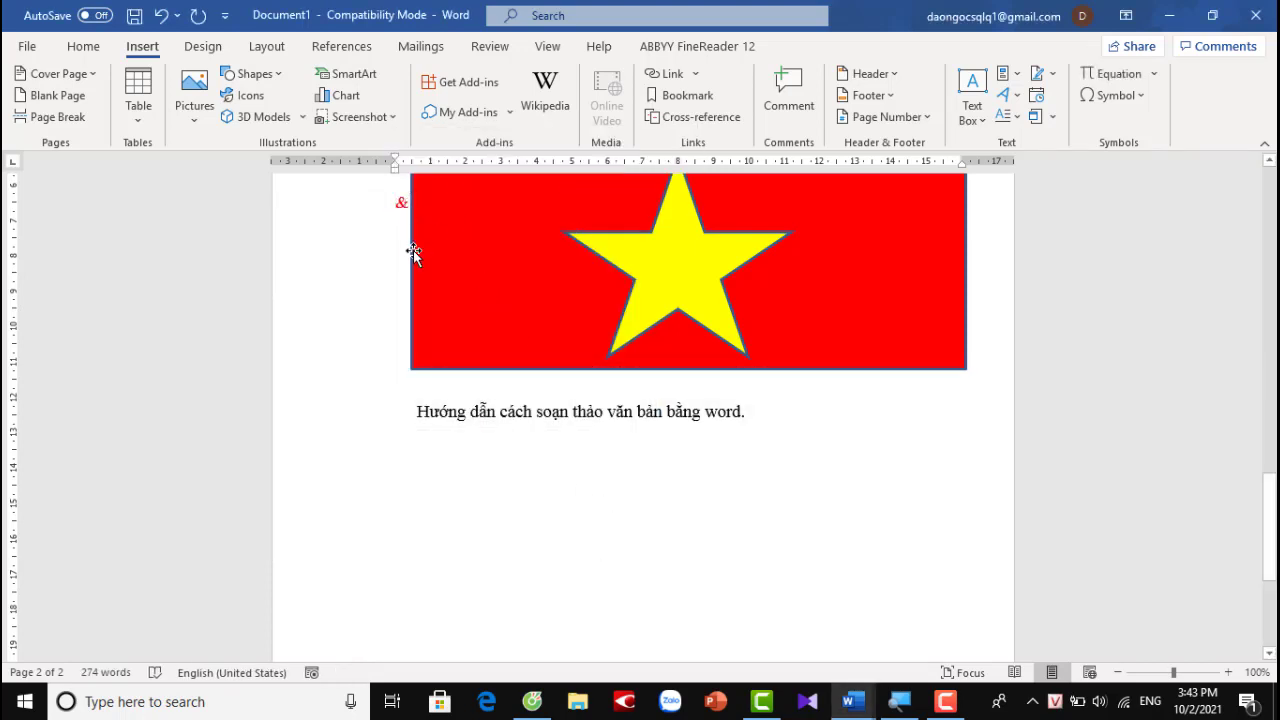
pyautogui.press('BackSpace')
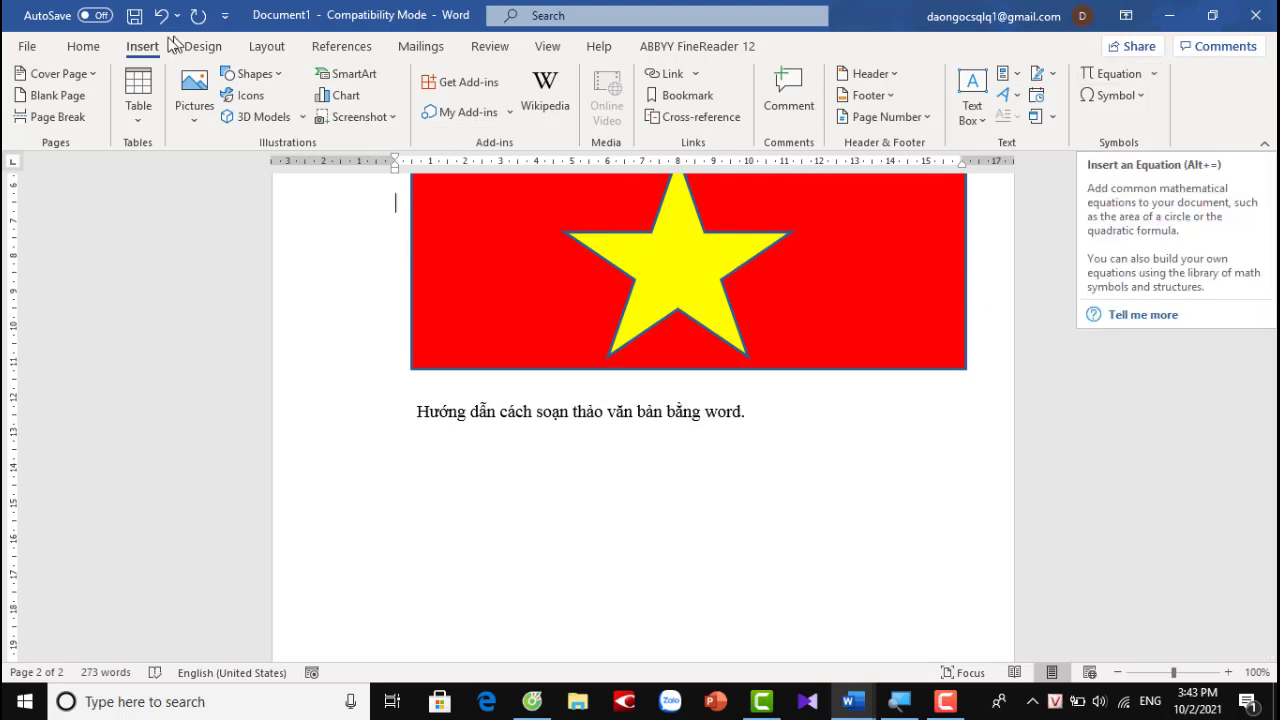
# Add a blank line below the caption to hold the equation.
pyautogui.click(1154, 75)
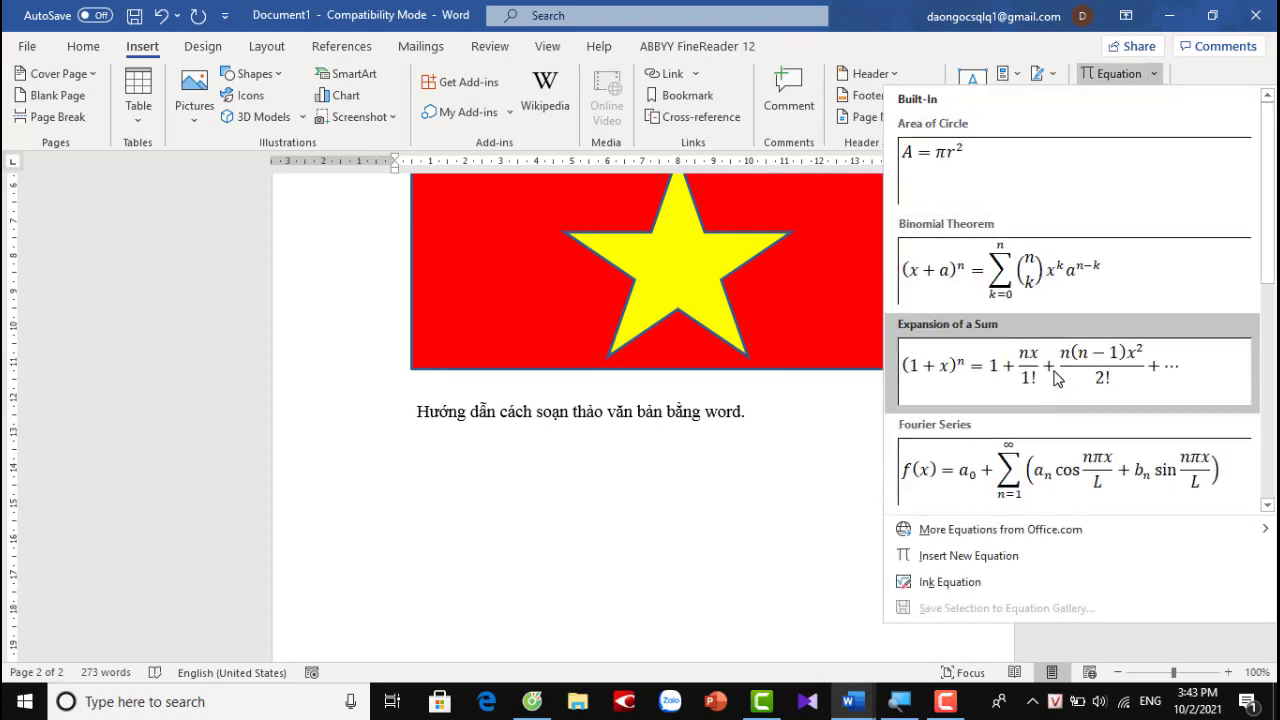
pyautogui.scroll(-3, 1057, 400)
pyautogui.scroll(-2, 1057, 400)
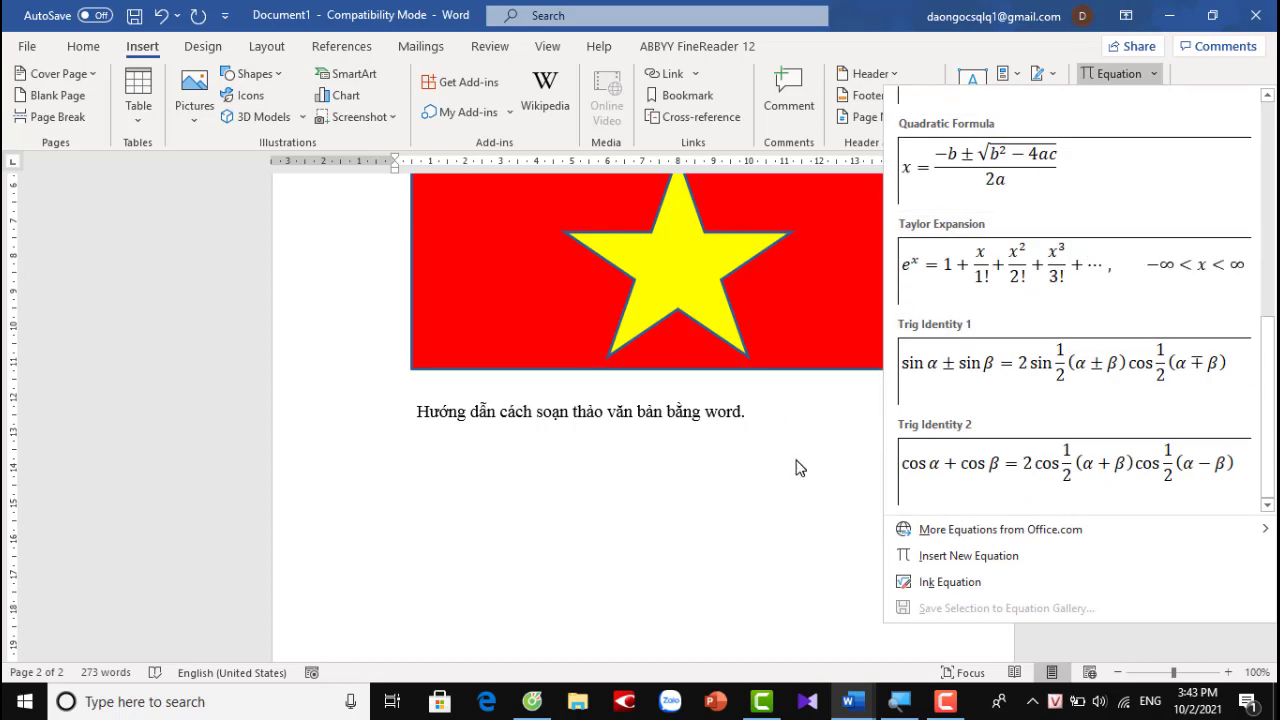
pyautogui.click(771, 414)
pyautogui.click(771, 414)
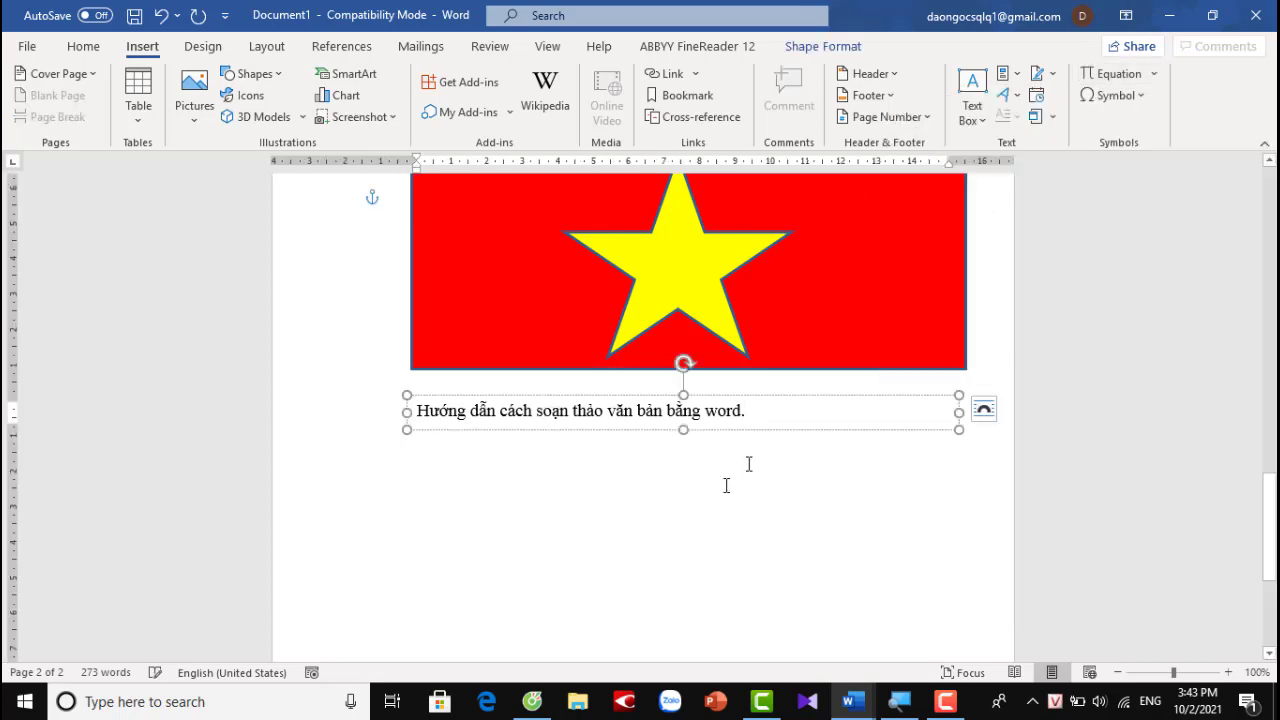
pyautogui.click(598, 490)
pyautogui.press('Return')
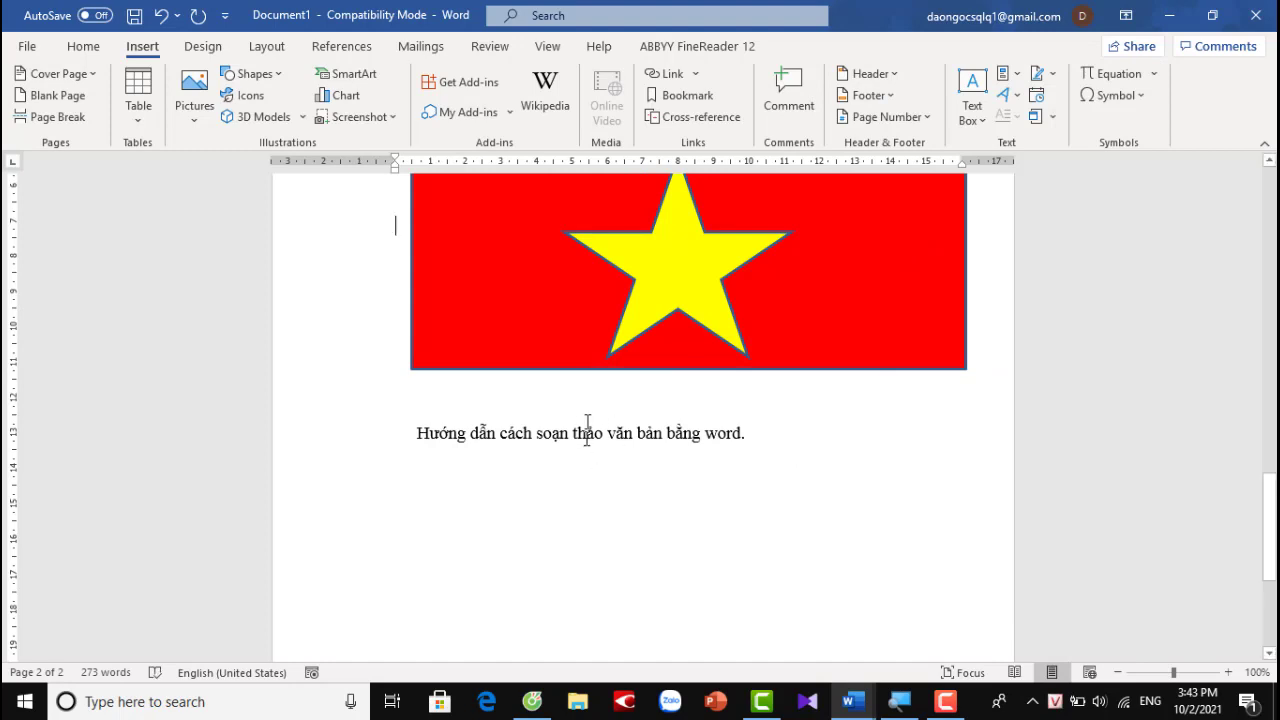
pyautogui.click(587, 427)
pyautogui.click(560, 494)
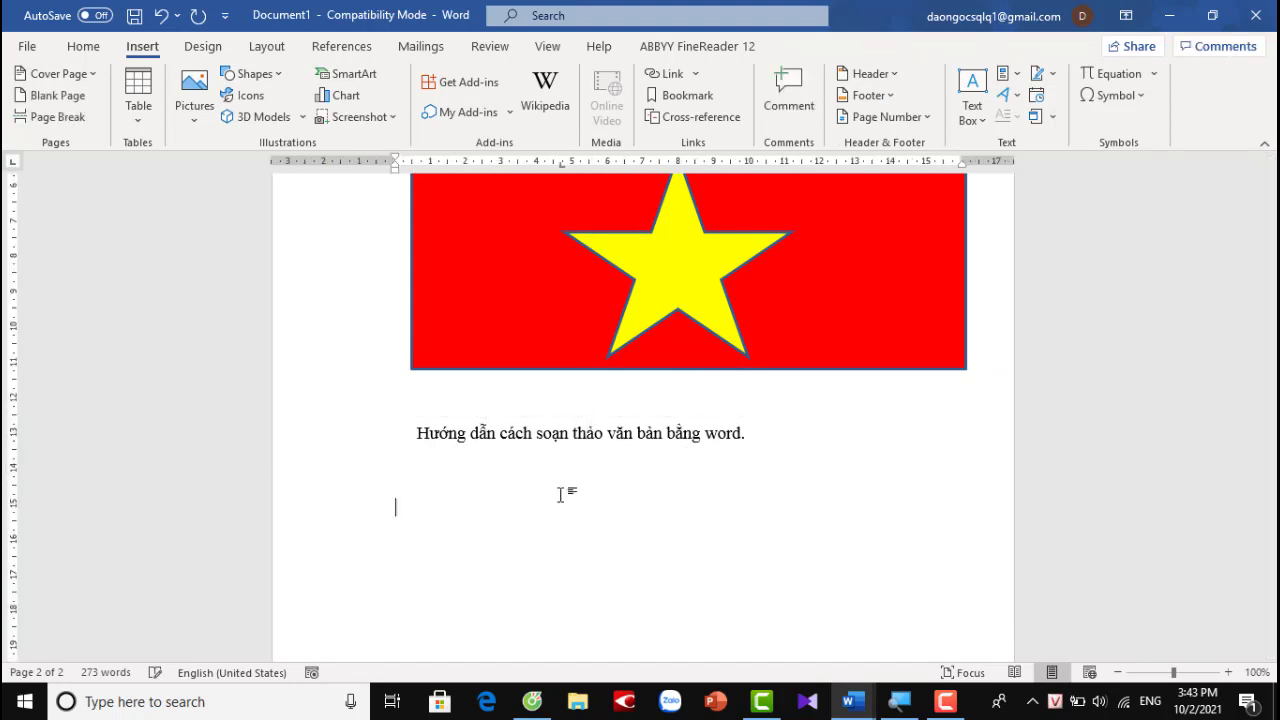
# Insert the built-in Binomial Theorem equation (x + a)^n on the new line.
pyautogui.click(1155, 76)
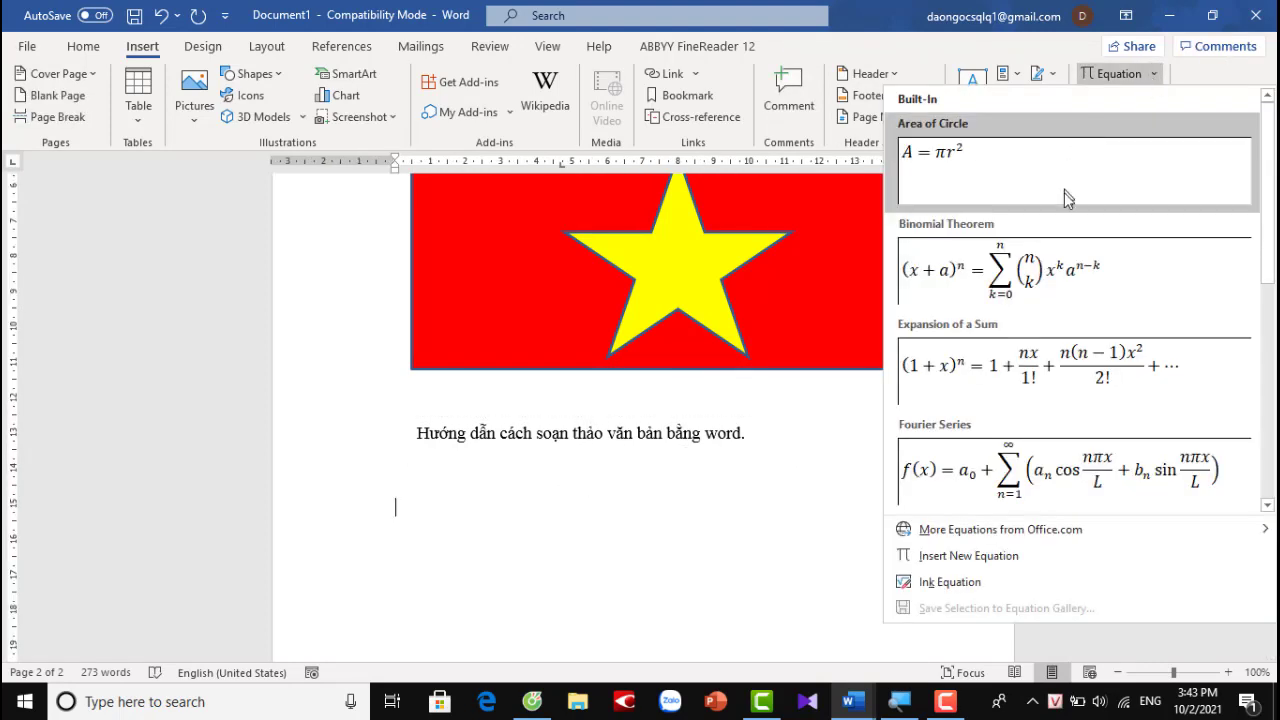
pyautogui.click(1056, 281)
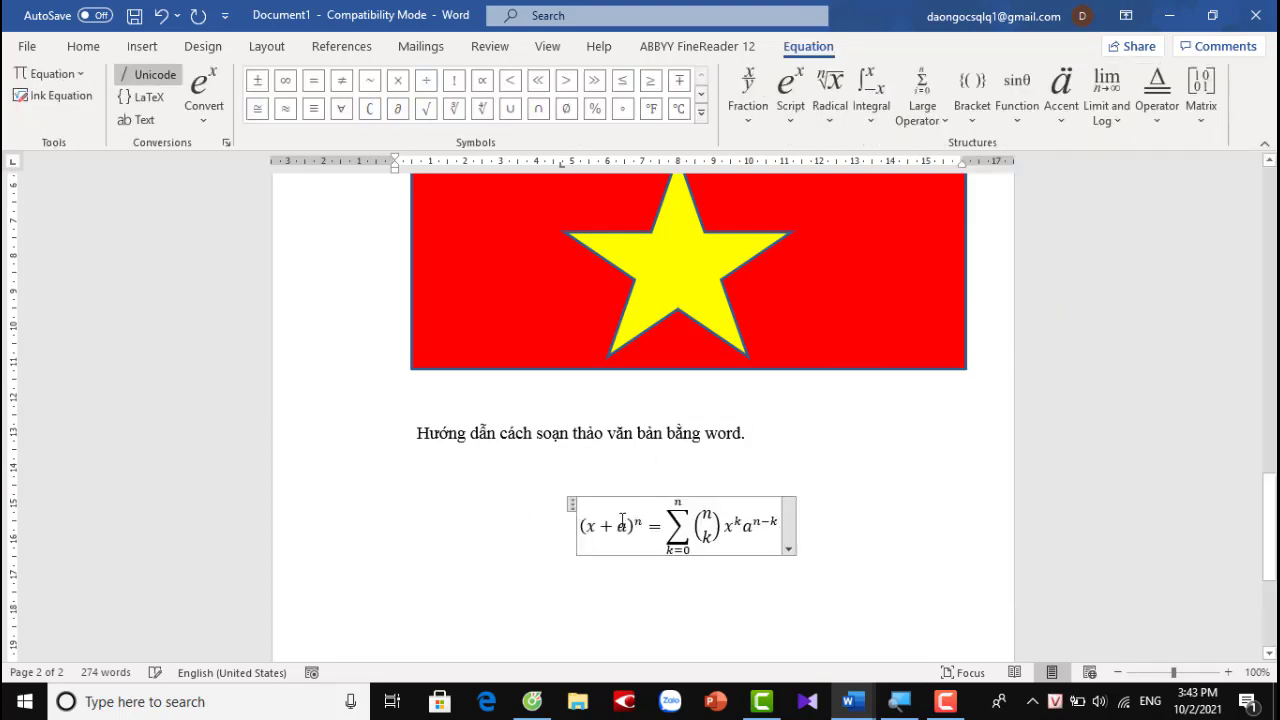
pyautogui.moveTo(580, 526); pyautogui.dragTo(623, 526)
pyautogui.click(621, 526)
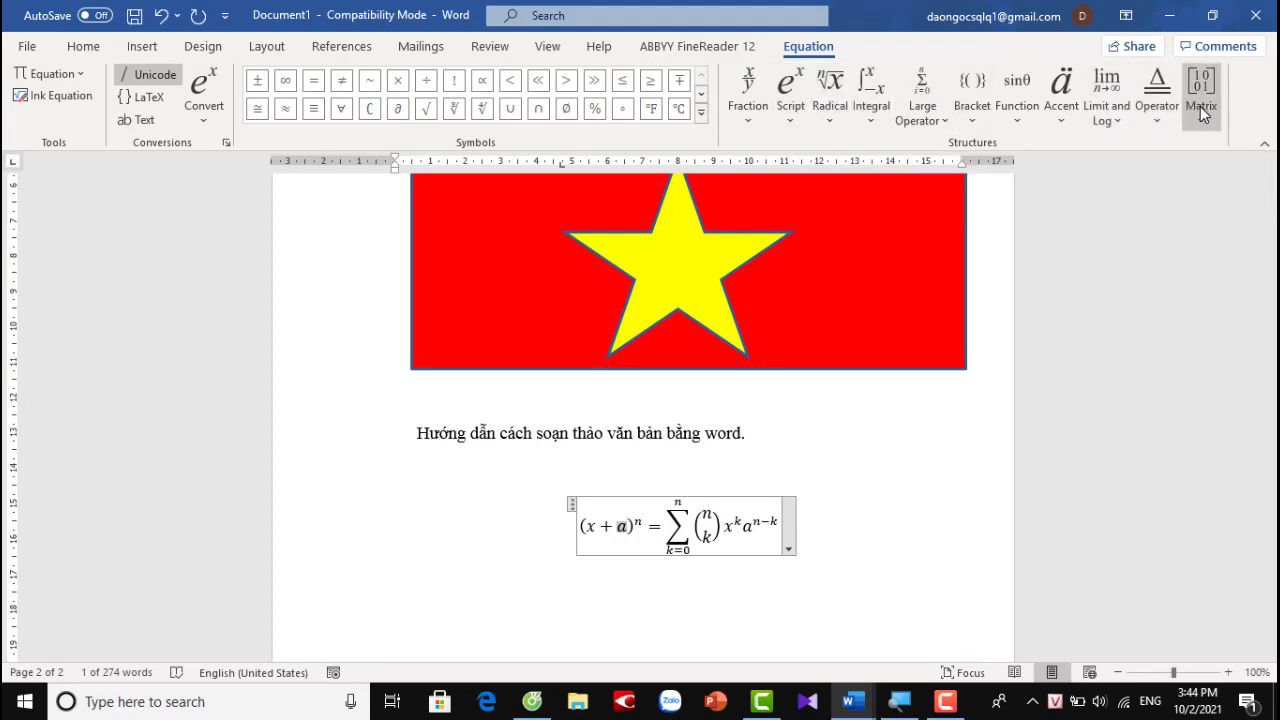
# Add an empty line directly after the binomial equation.
pyautogui.click(138, 49)
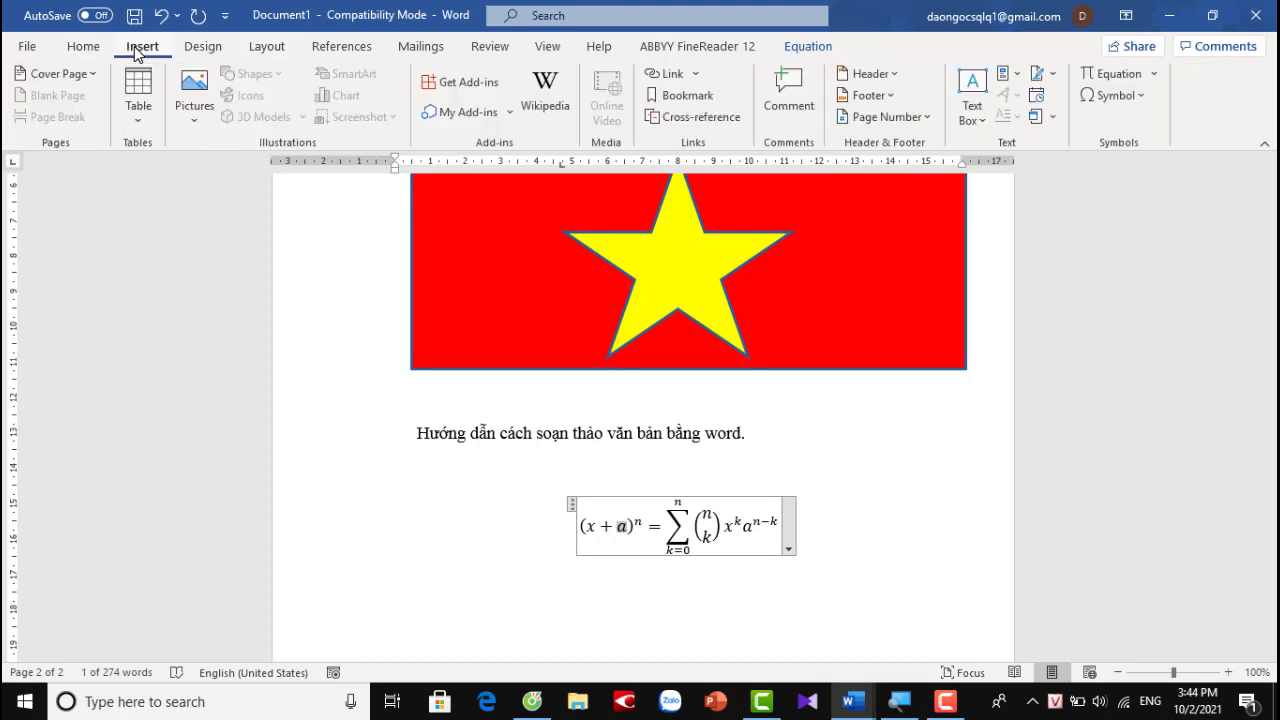
pyautogui.scroll(-3, 670, 425)
pyautogui.scroll(-2, 664, 428)
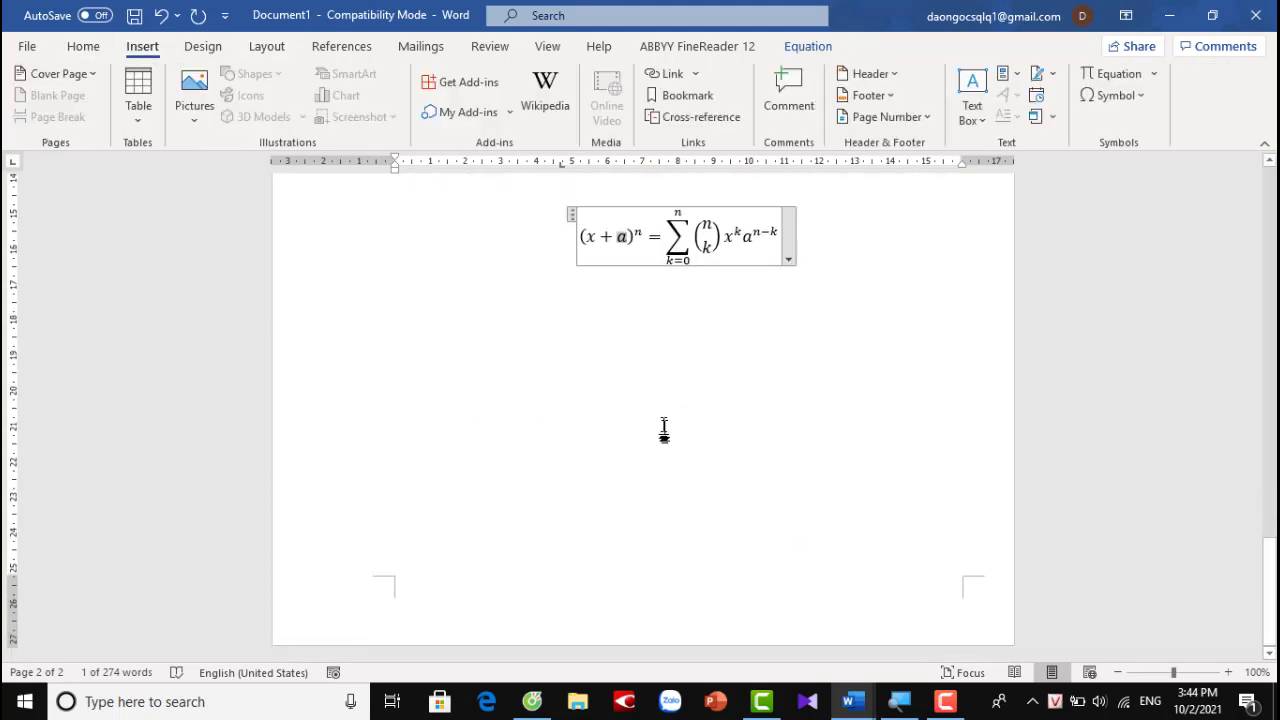
pyautogui.click(727, 369)
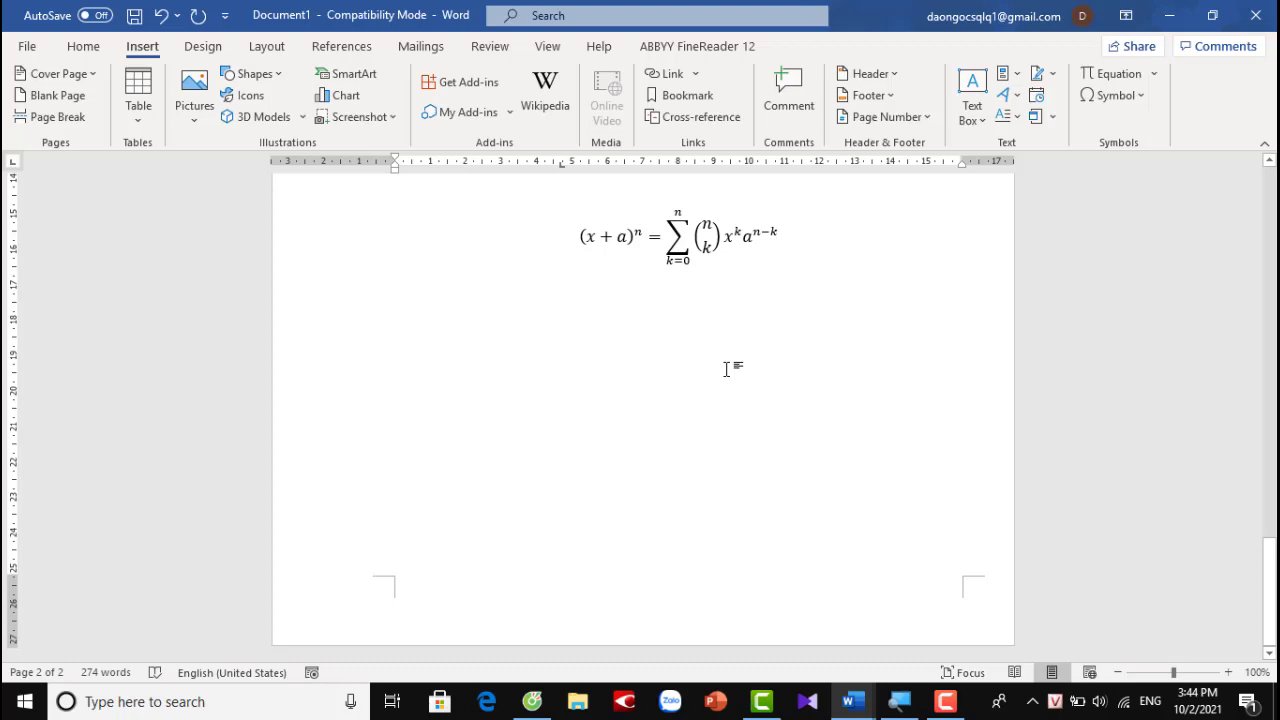
pyautogui.press('Return')
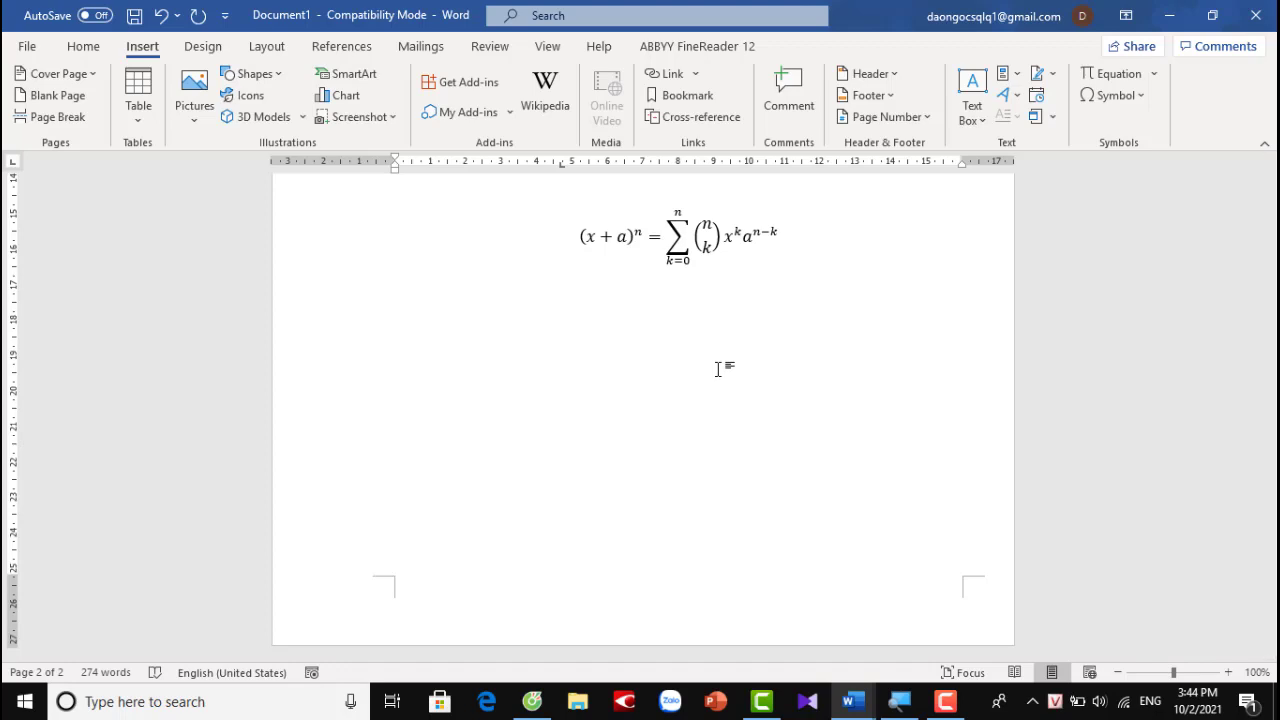
pyautogui.scroll(3, 716, 367)
pyautogui.scroll(-2, 714, 360)
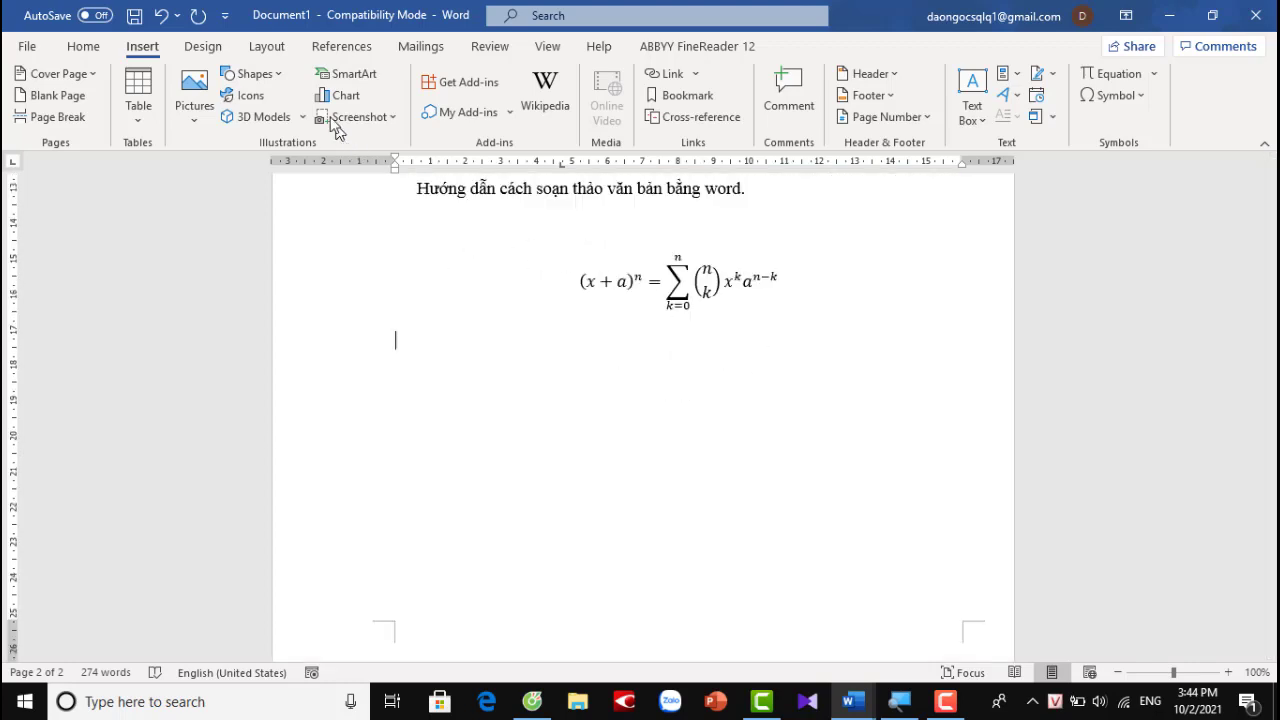
pyautogui.click(203, 47)
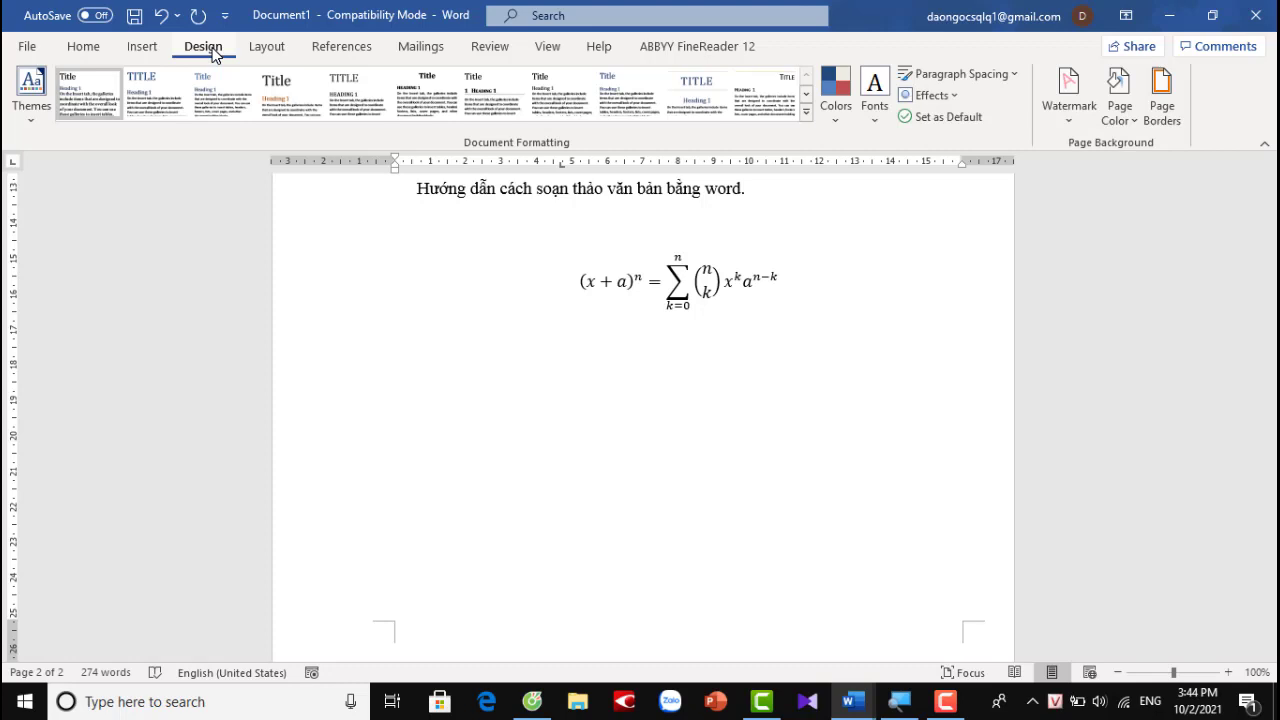
# Apply the diagonal CONFIDENTIAL 1 watermark from the Design tab's Watermark gallery.
pyautogui.click(1075, 120)
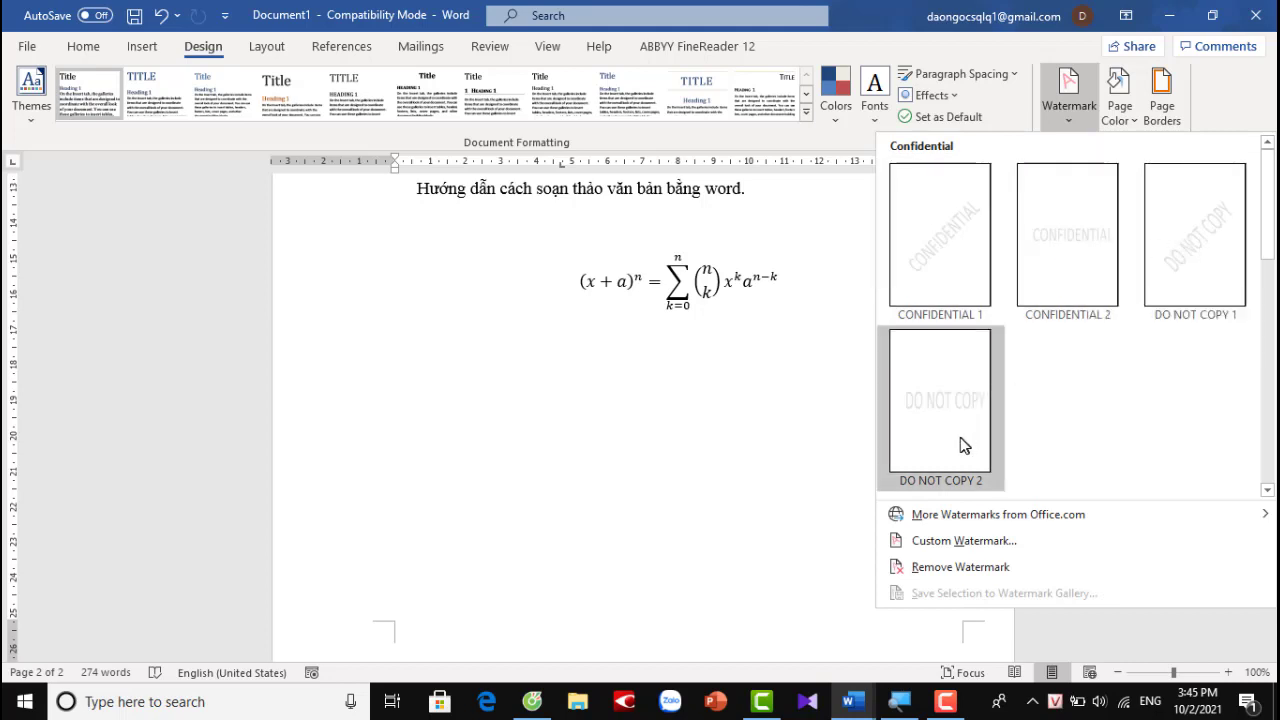
pyautogui.click(940, 253)
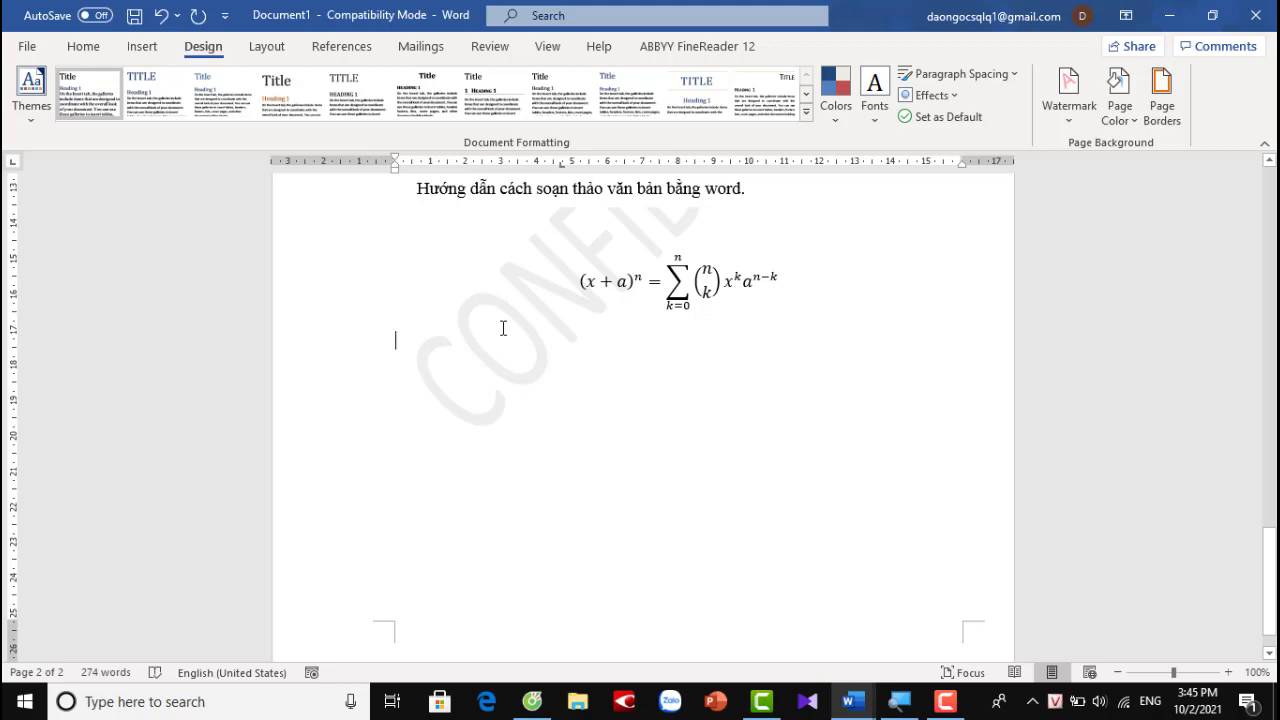
pyautogui.click(1083, 124)
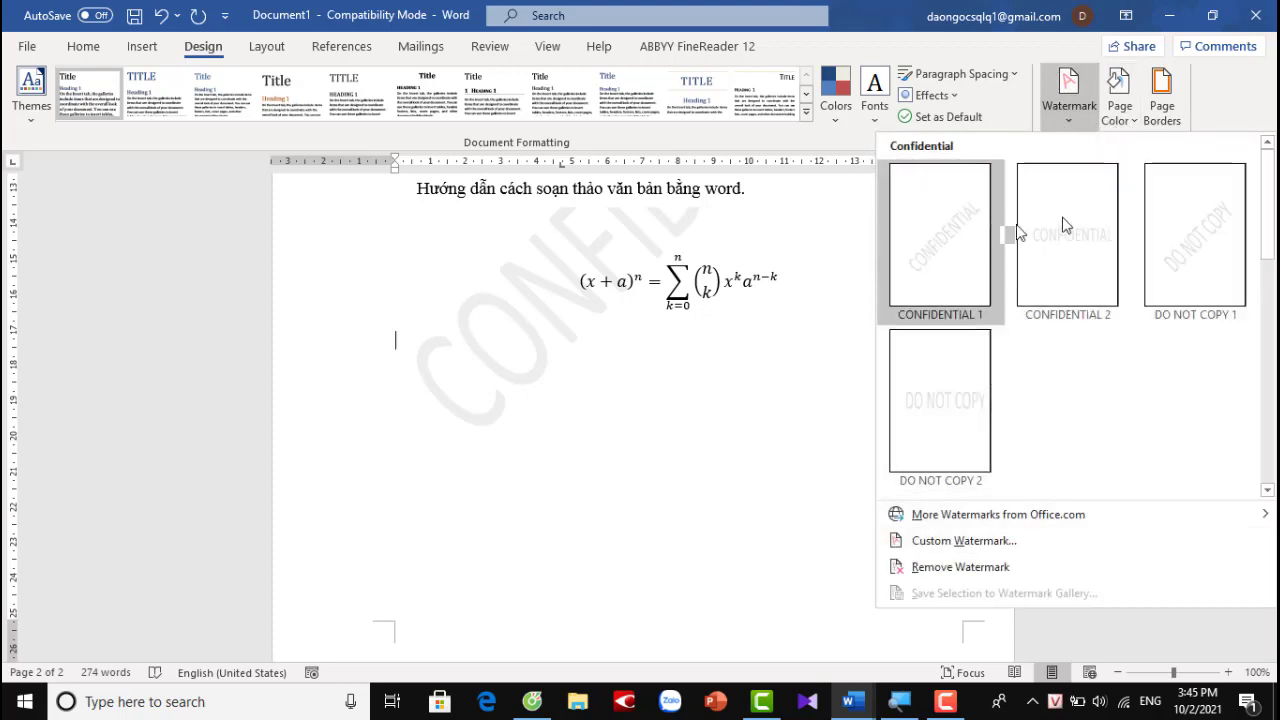
# In Custom Watermark, replace the CONFIDENTIAL text with the channel name and apply it.
pyautogui.click(963, 540)
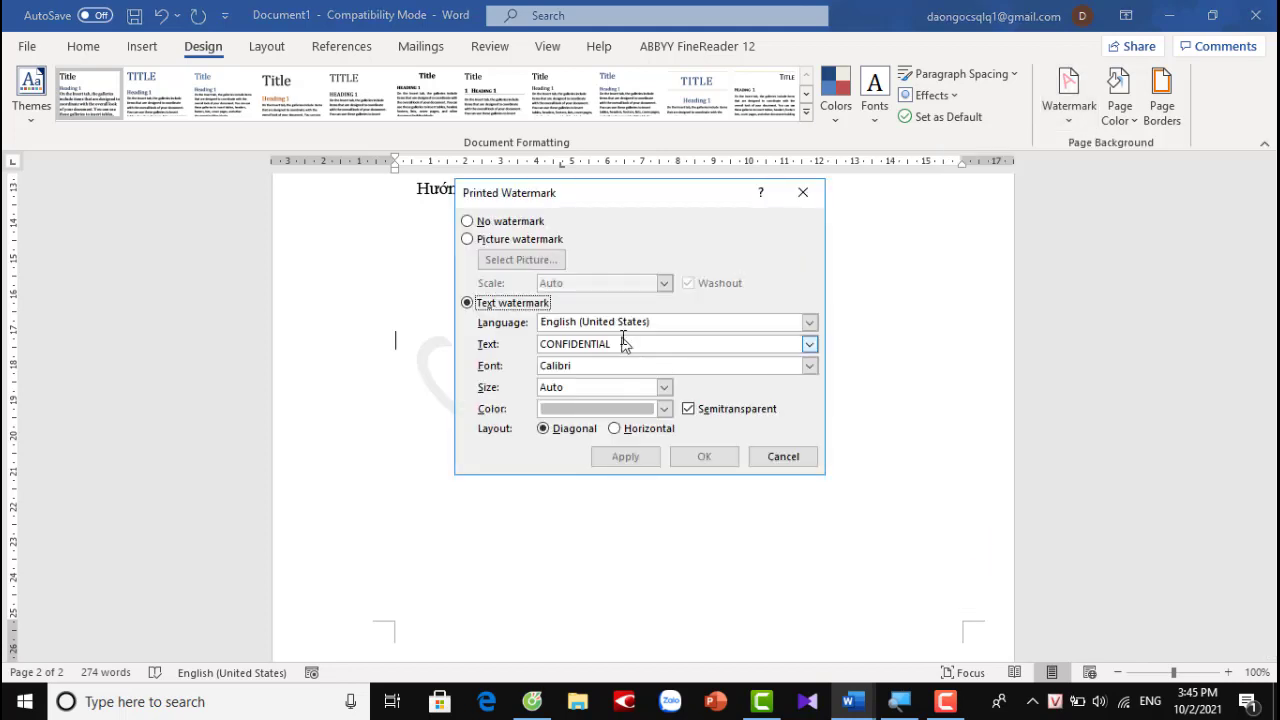
pyautogui.click(617, 343)
pyautogui.moveTo(621, 343); pyautogui.dragTo(538, 344)
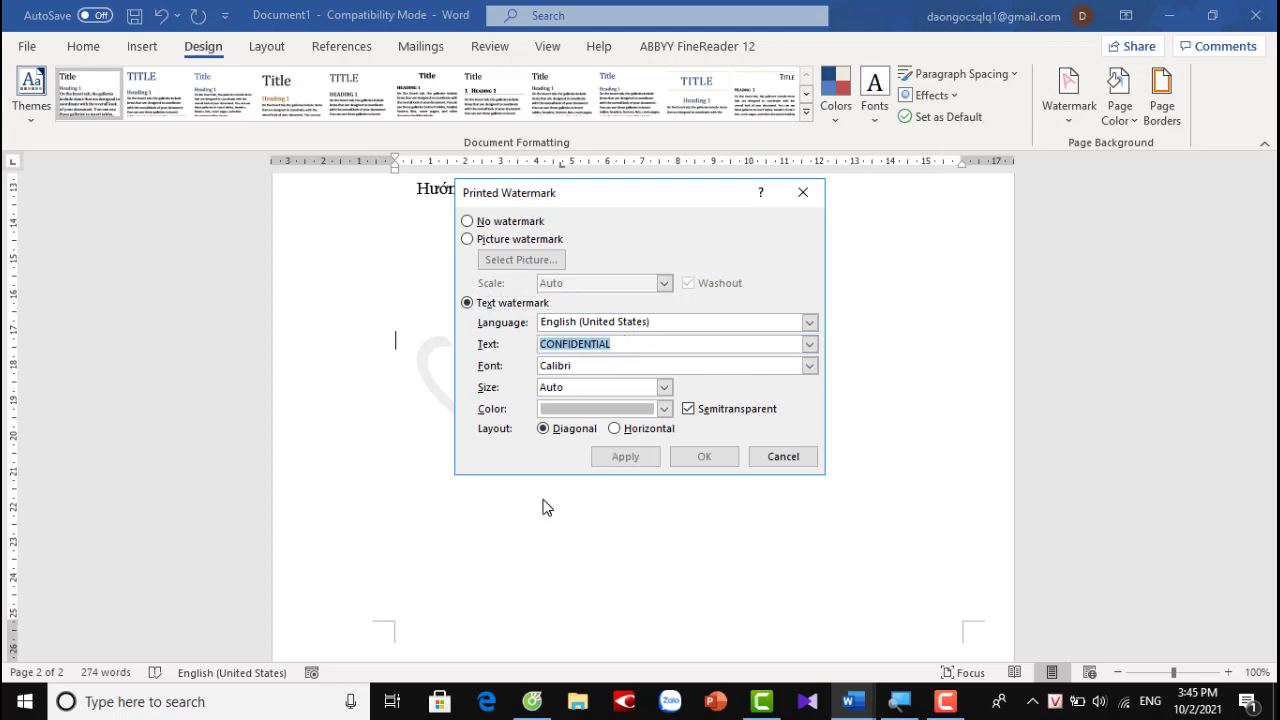
pyautogui.write('Ngoc Office')
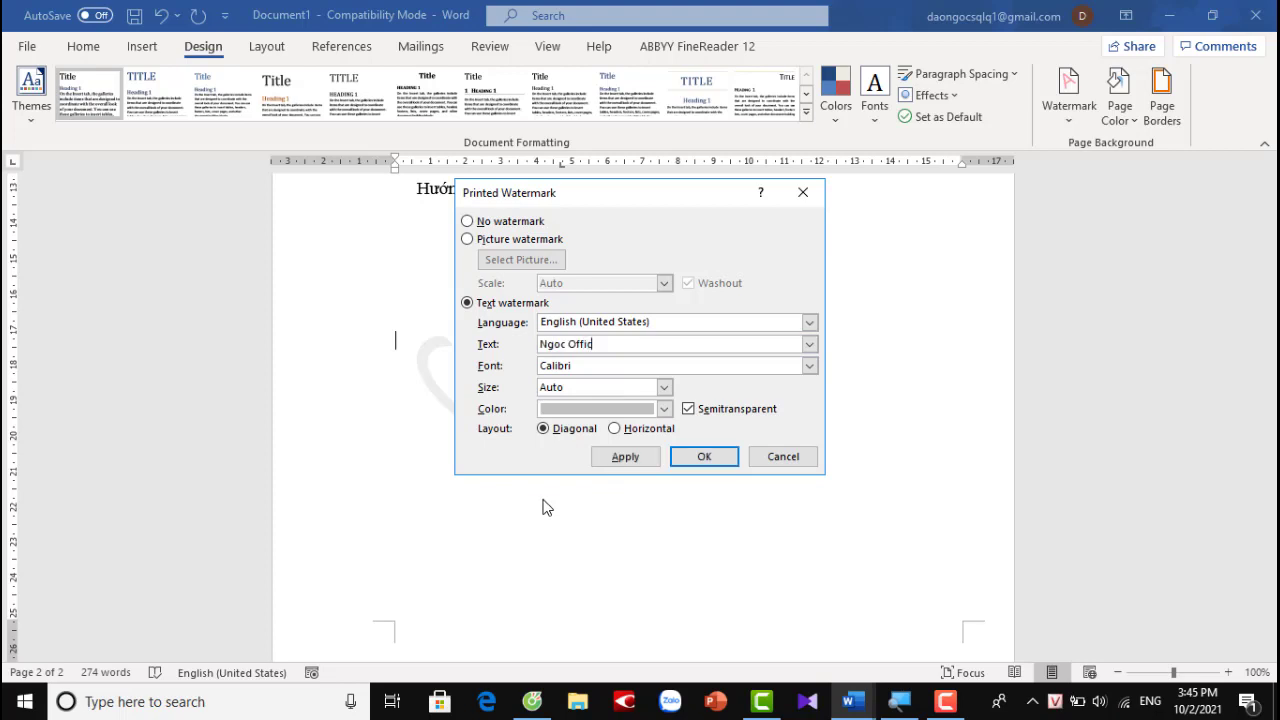
pyautogui.click(694, 458)
# Scroll through the pages to check the custom watermark, then select the whole document.
pyautogui.scroll(4, 1057, 323)
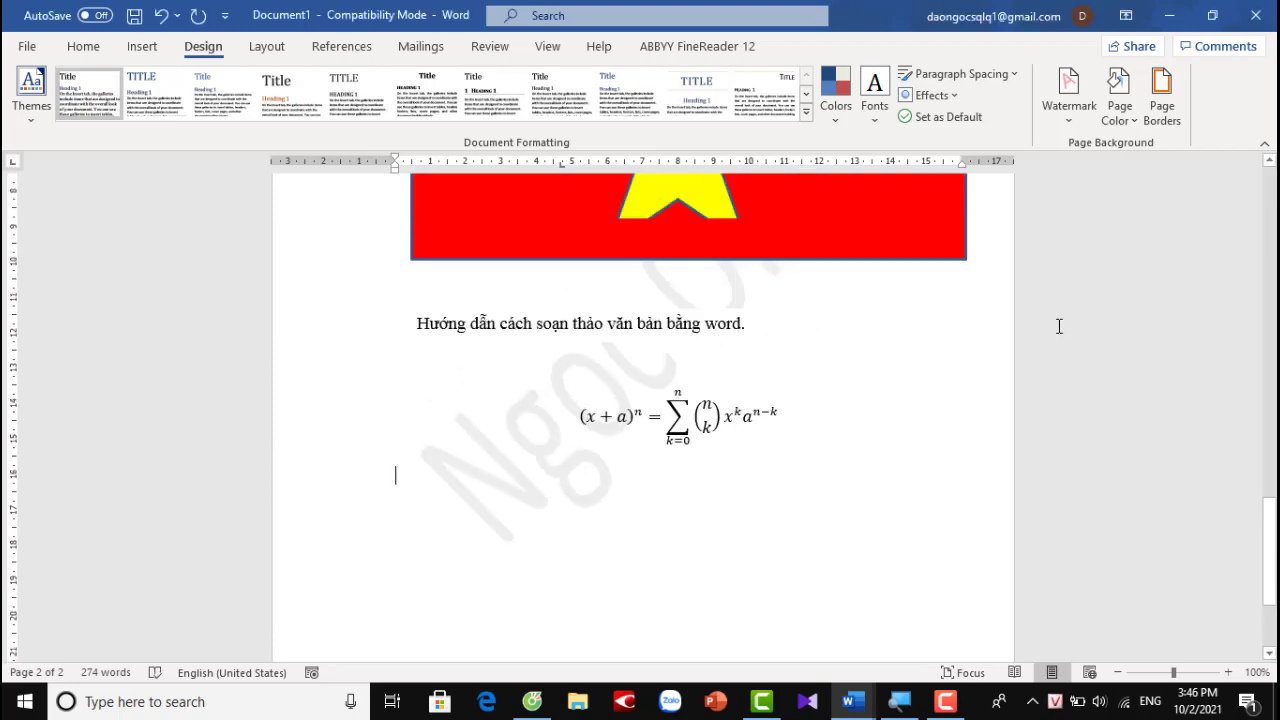
pyautogui.scroll(5, 750, 388)
pyautogui.scroll(5, 757, 402)
pyautogui.scroll(8, 774, 404)
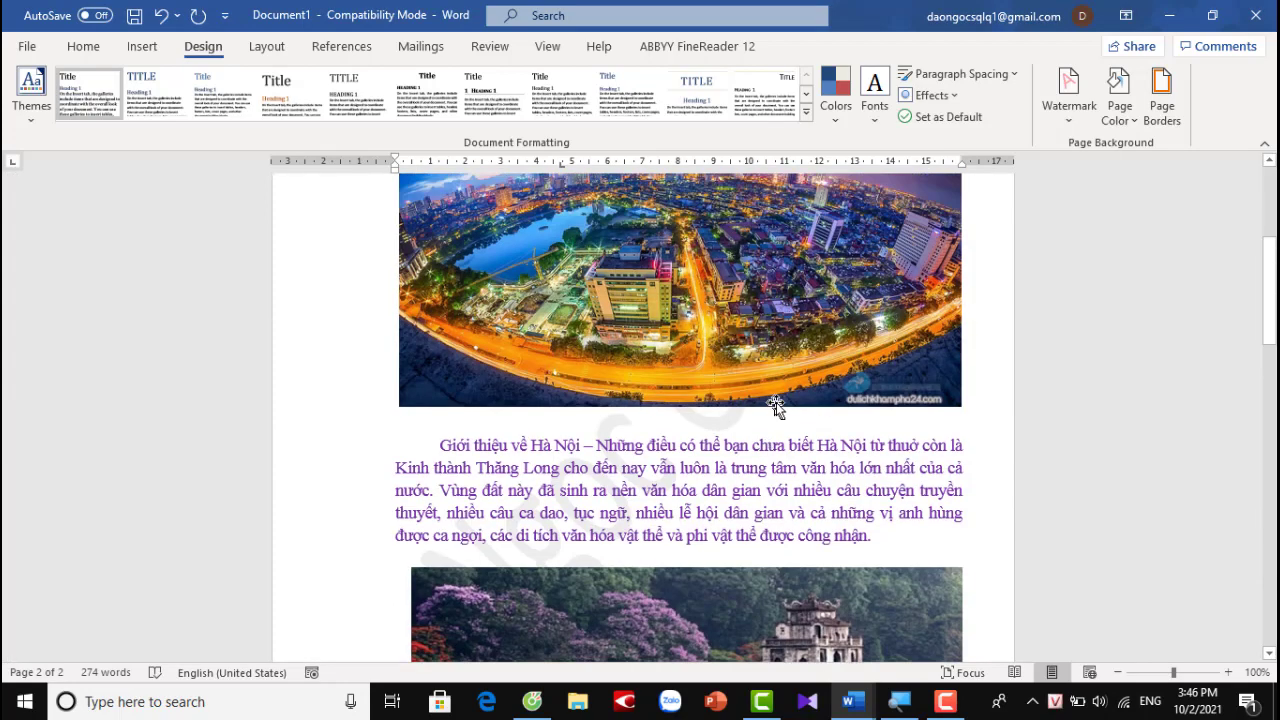
pyautogui.scroll(-6, 704, 474)
pyautogui.scroll(-6, 704, 474)
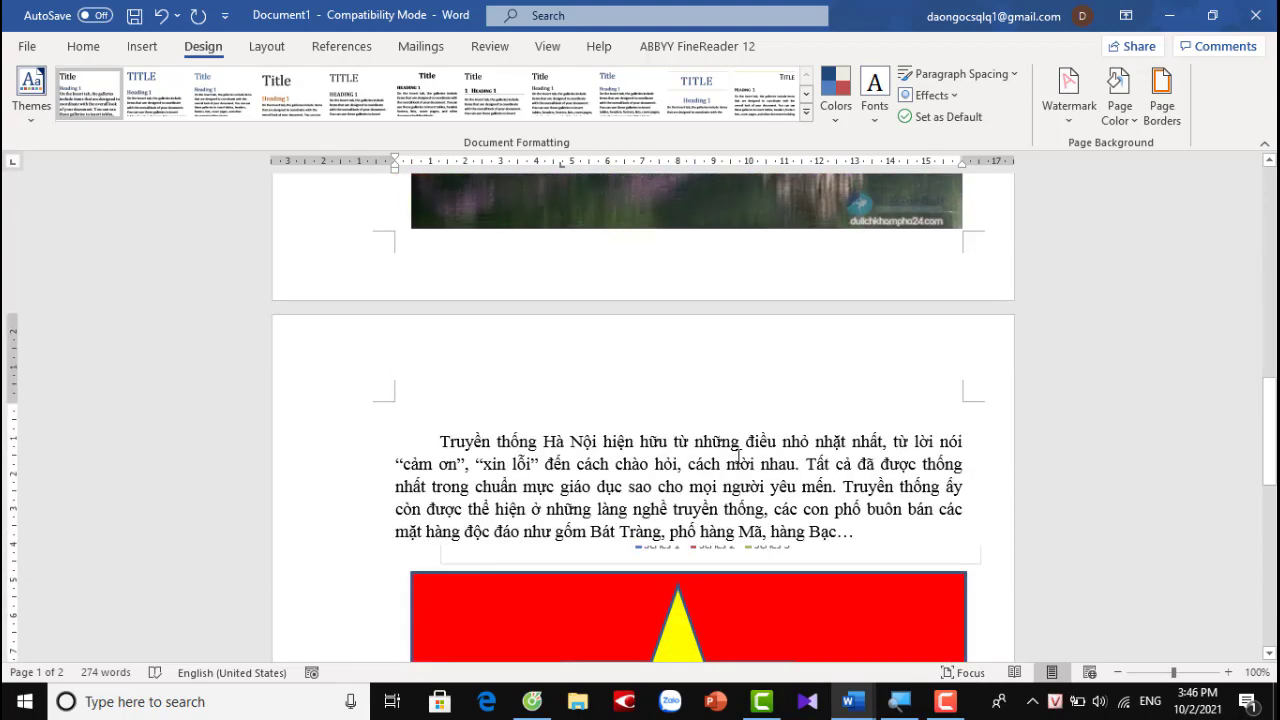
pyautogui.scroll(-12, 737, 455)
pyautogui.scroll(-4, 757, 443)
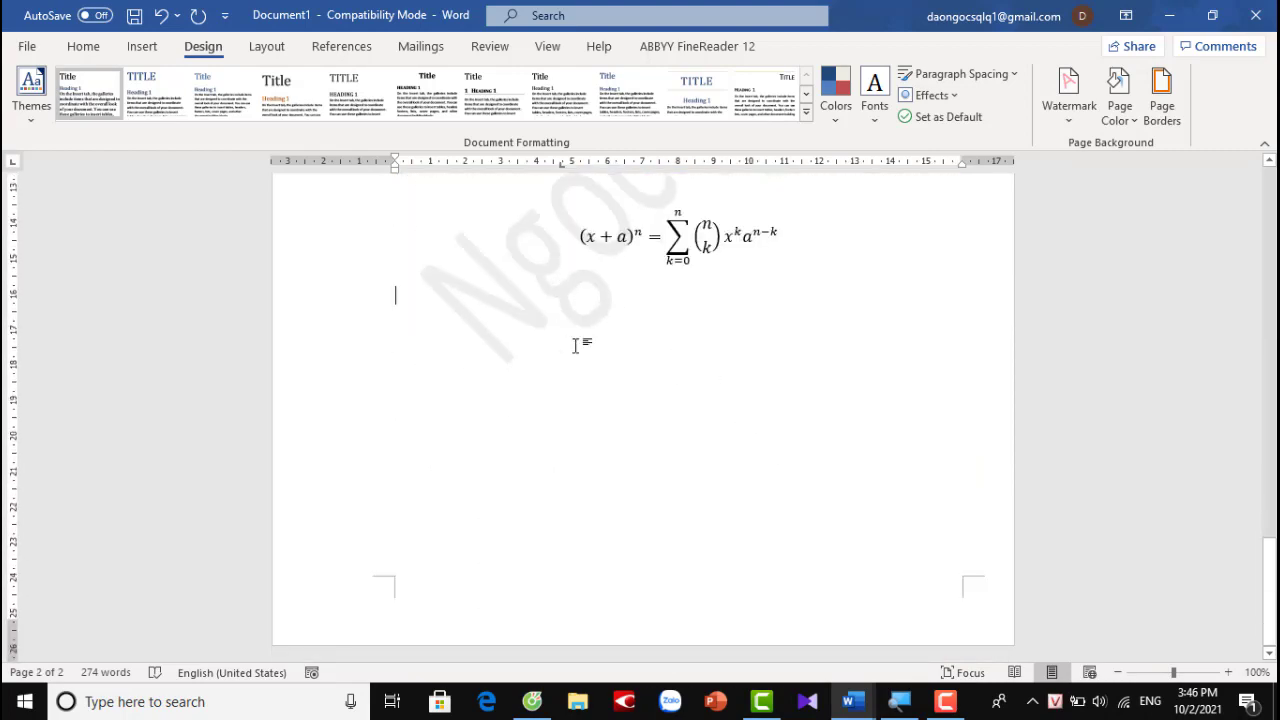
pyautogui.scroll(3, 575, 345)
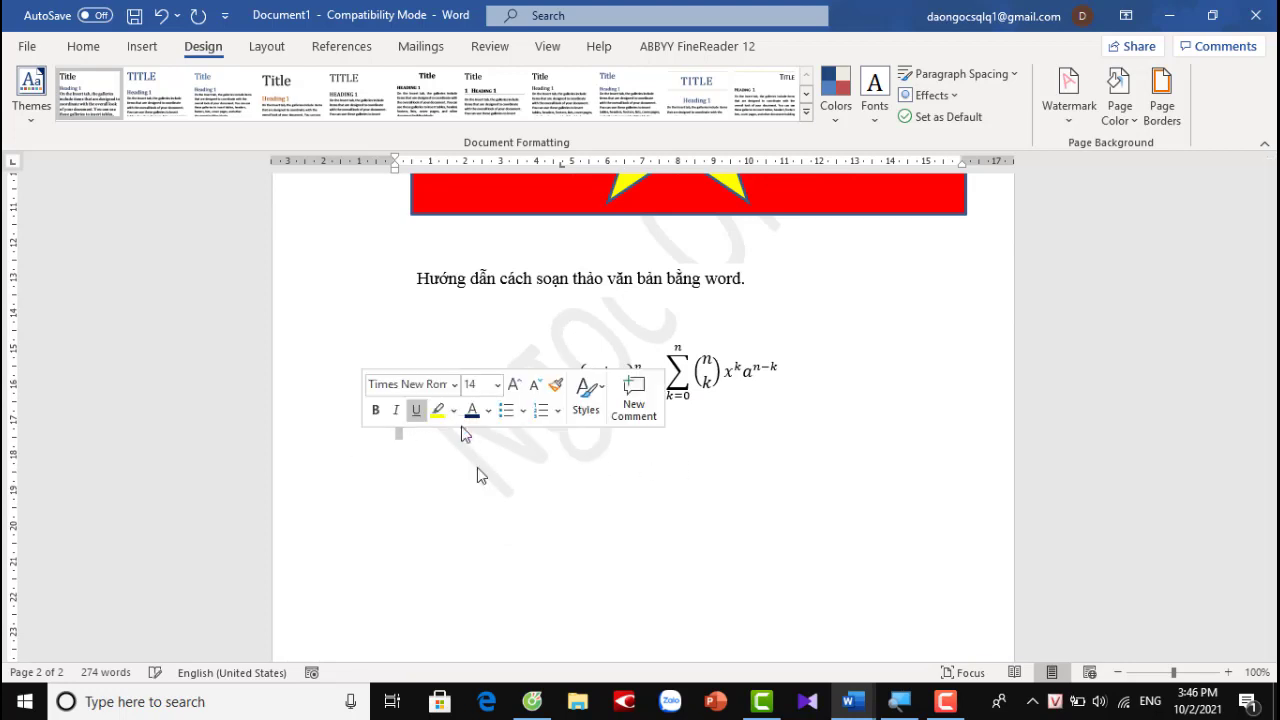
pyautogui.scroll(4, 627, 465)
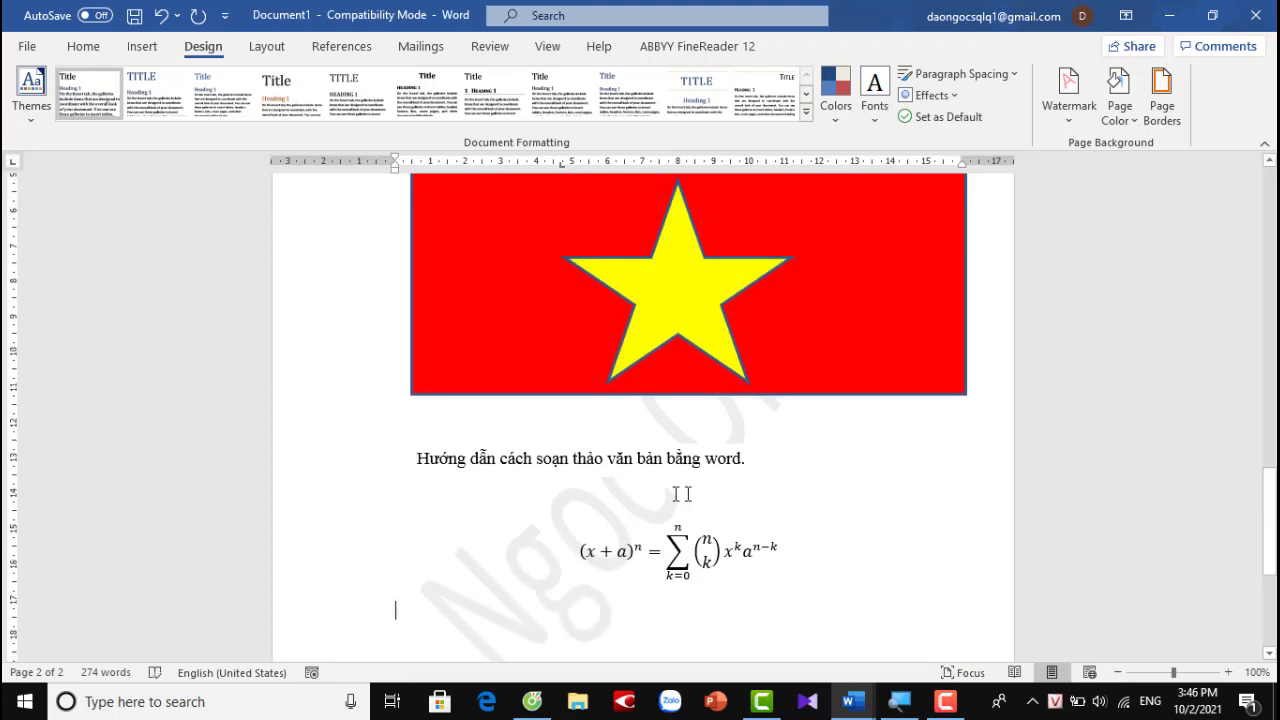
pyautogui.scroll(-2, 660, 485)
pyautogui.scroll(-3, 558, 472)
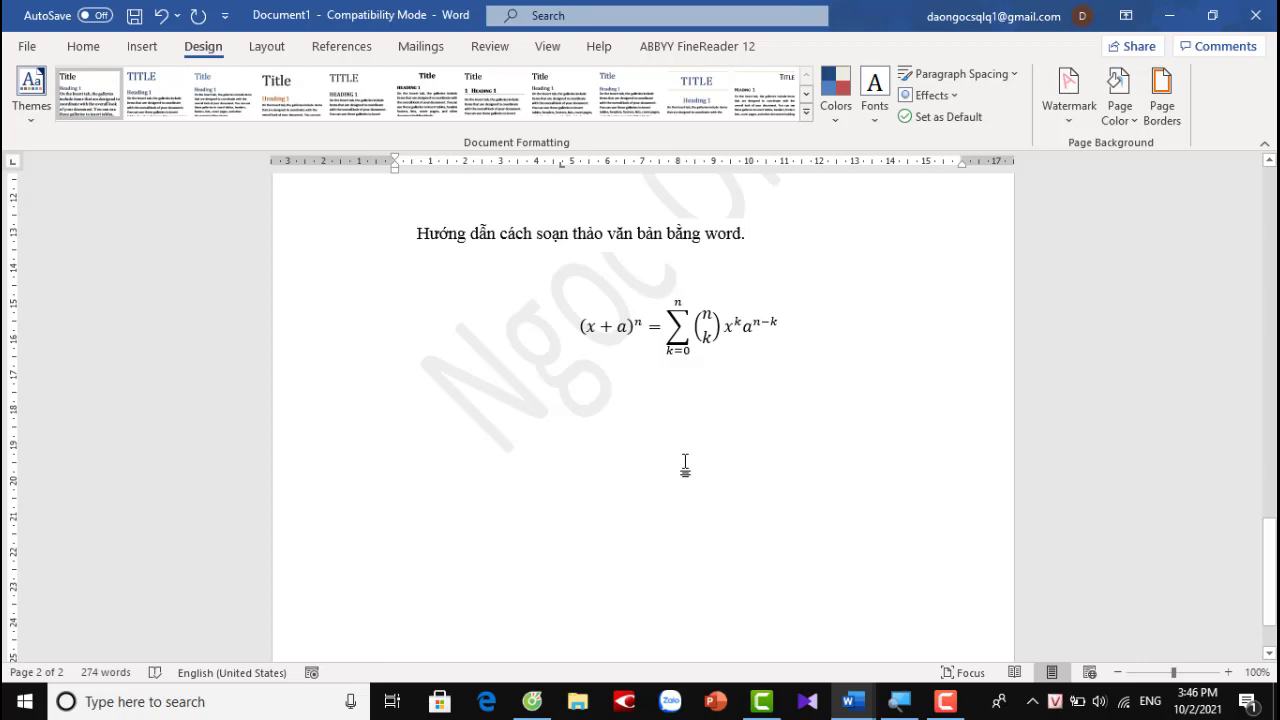
pyautogui.hotkey('ctrl', 'a')
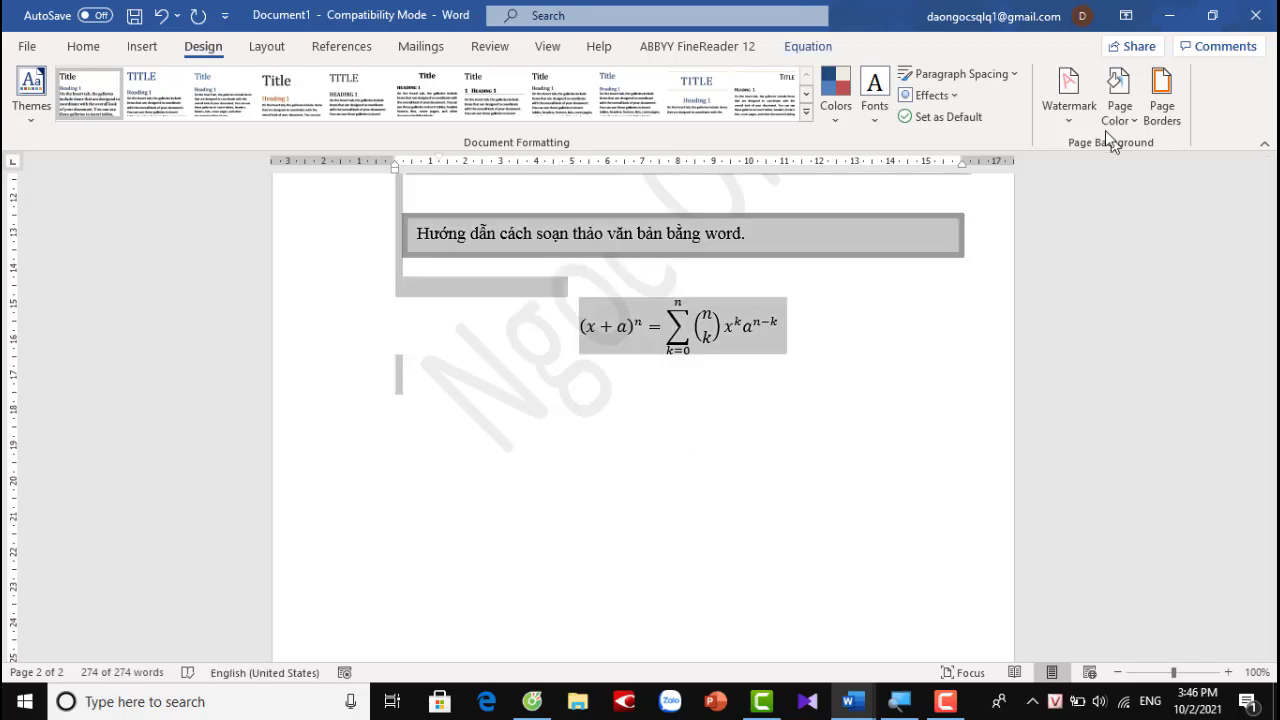
# Remove the custom watermark with Design > Watermark > Remove Watermark.
pyautogui.click(1070, 100)
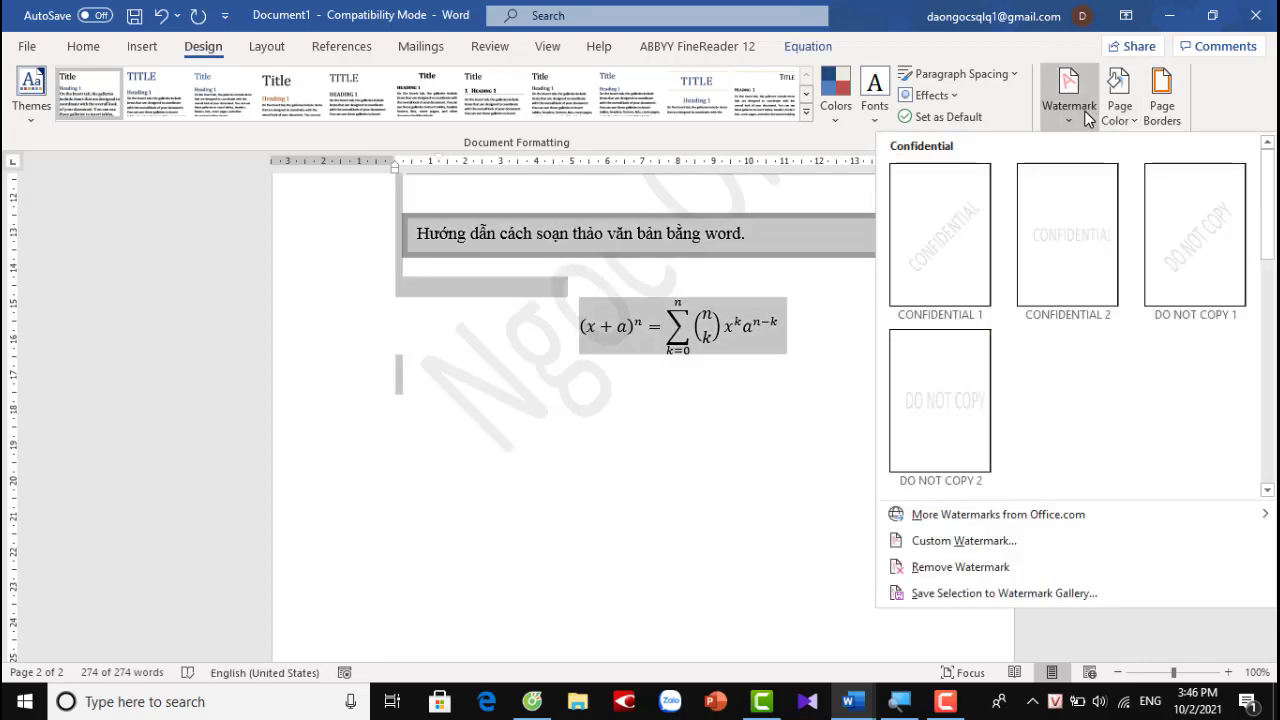
pyautogui.click(960, 567)
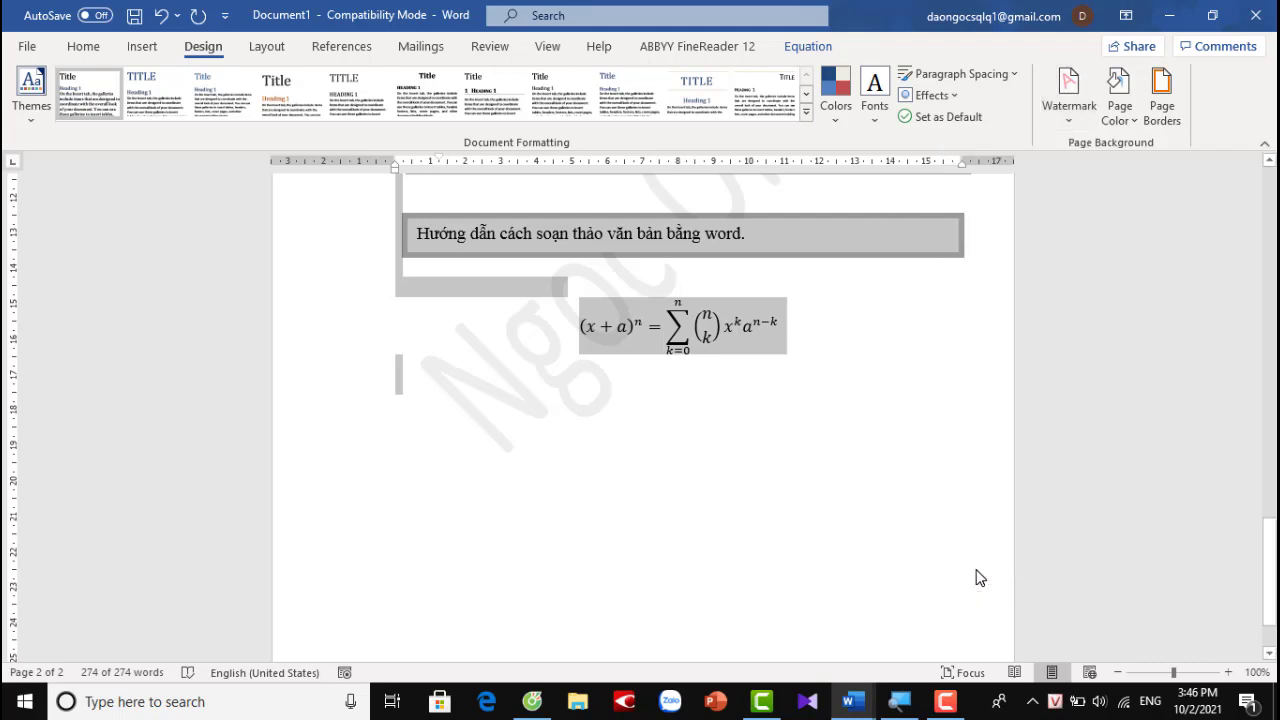
pyautogui.click(522, 378)
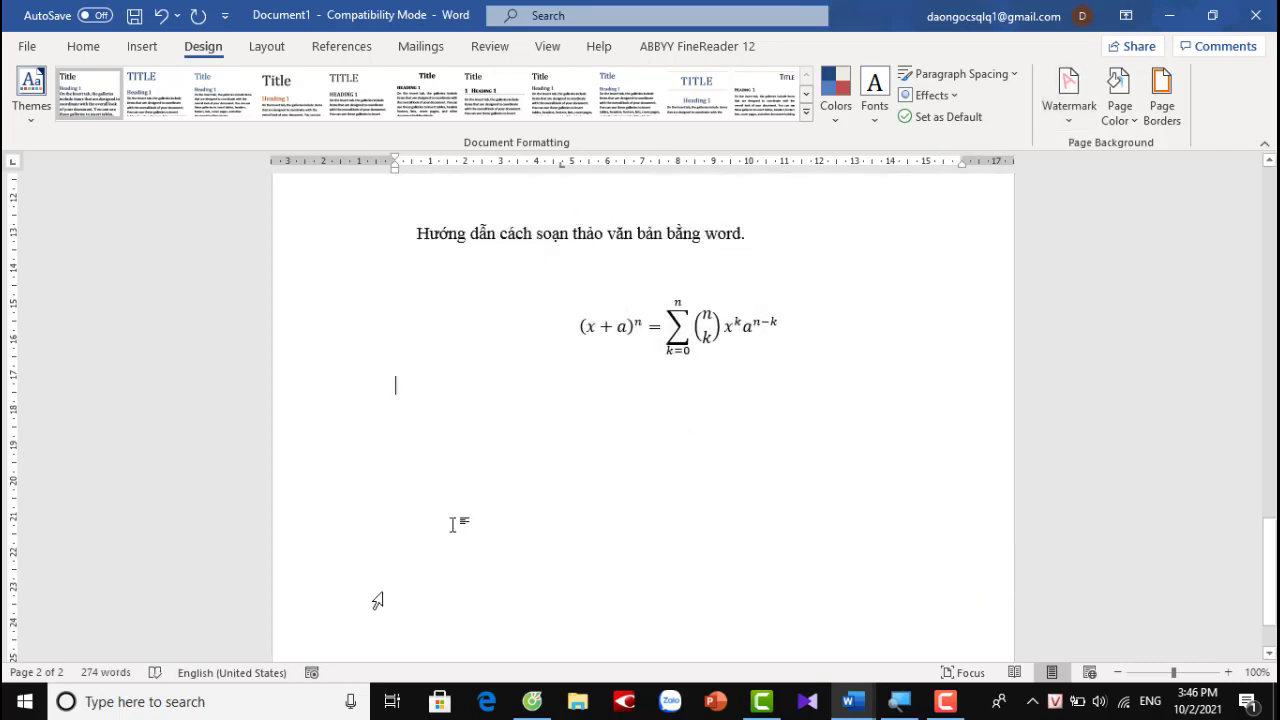
pyautogui.scroll(2, 451, 523)
pyautogui.scroll(-3, 704, 453)
pyautogui.scroll(-1, 704, 453)
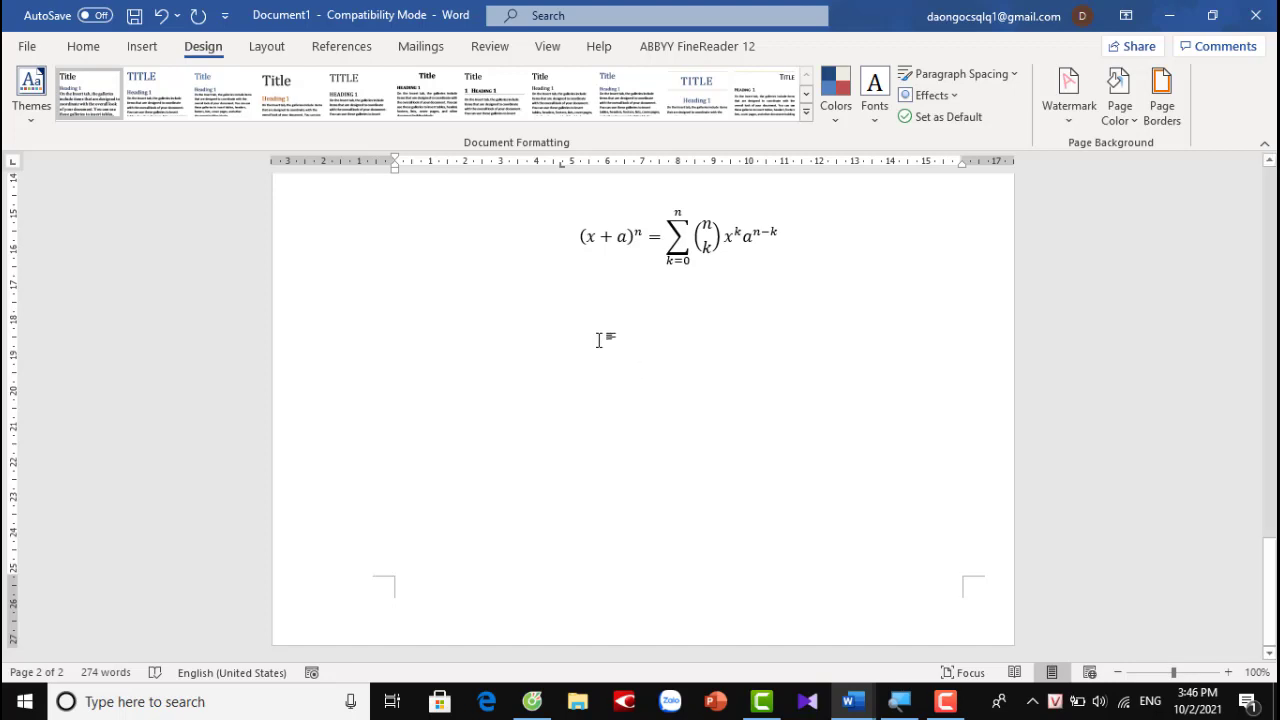
# Switch from the Home tab back to the Insert tab with the equation page in view.
pyautogui.click(94, 48)
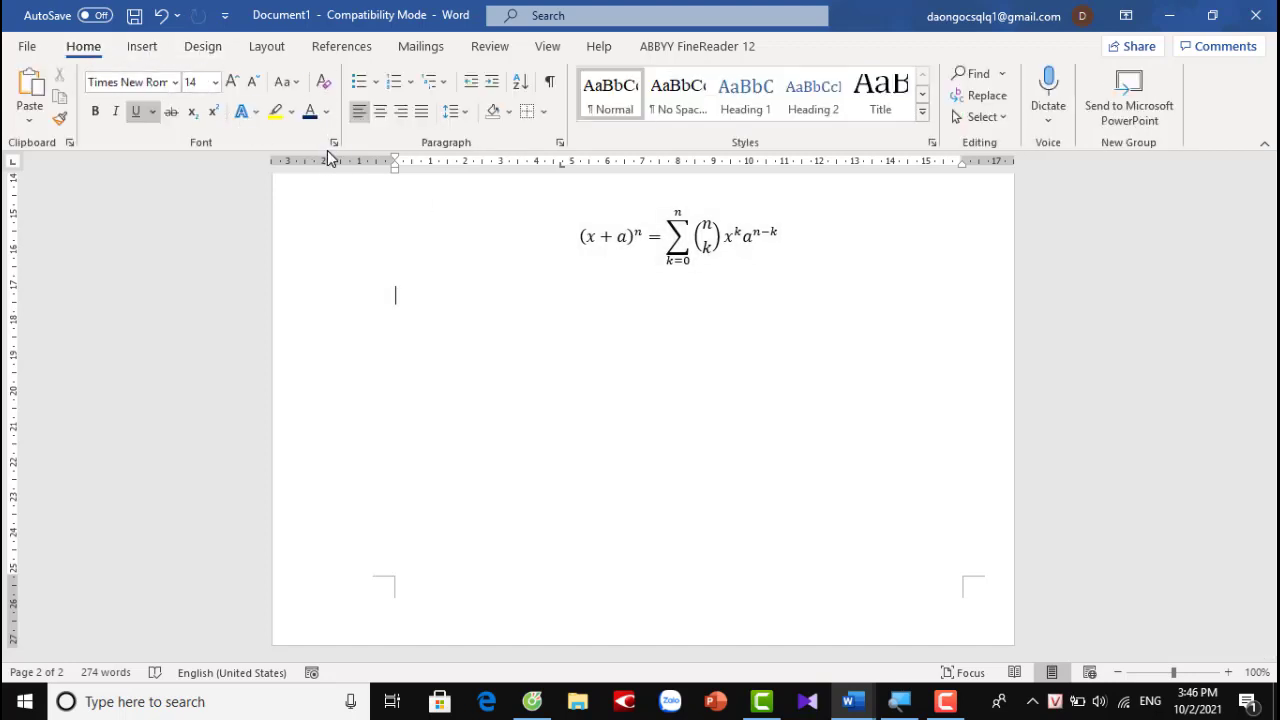
pyautogui.click(145, 47)
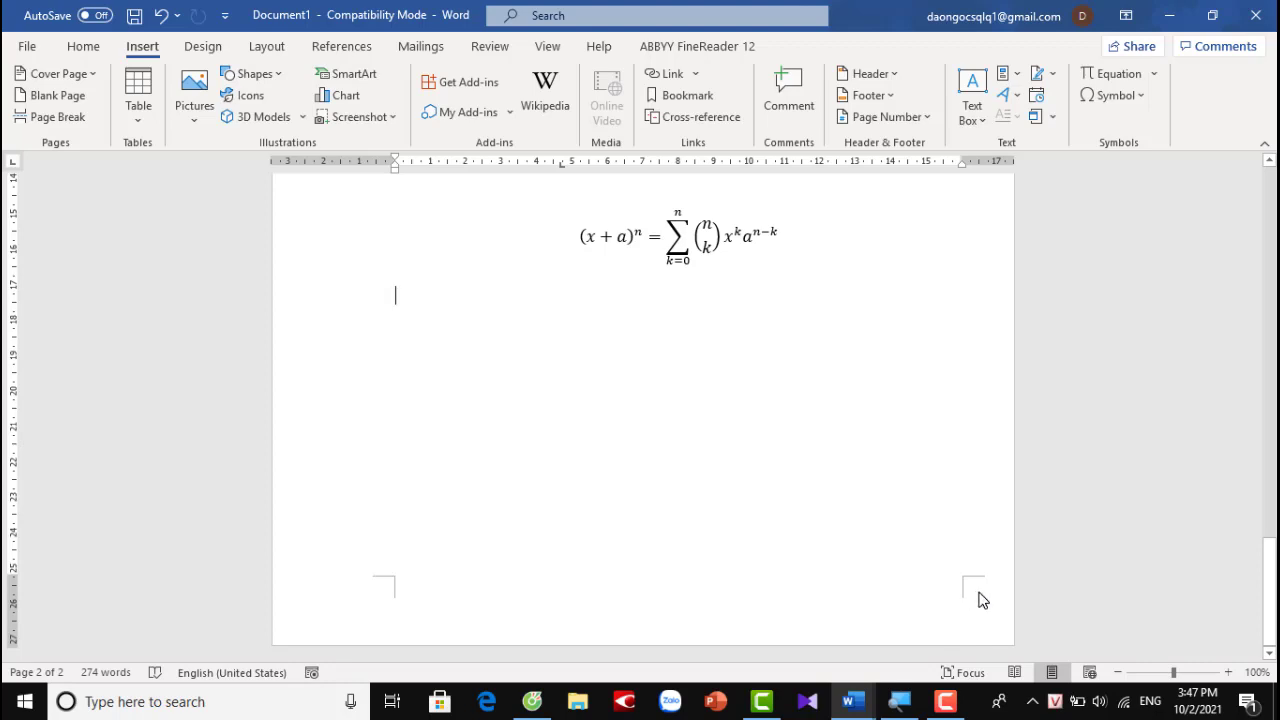
pyautogui.click(945, 701)
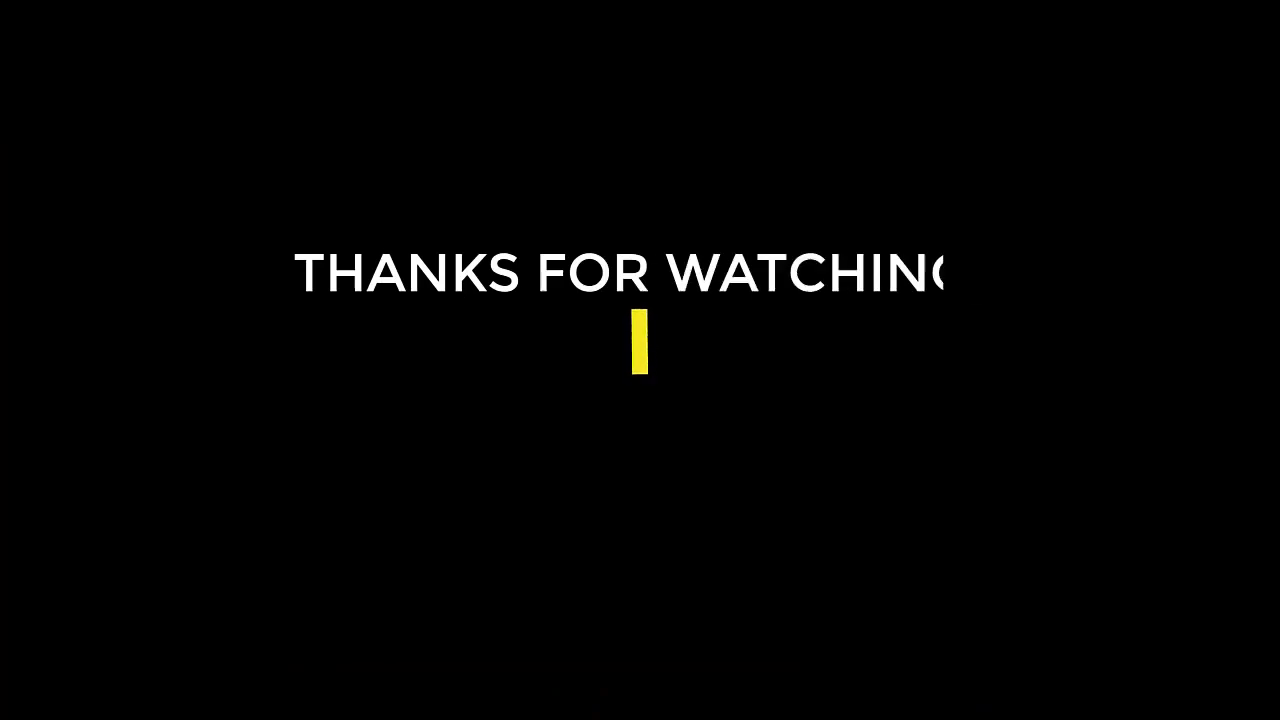